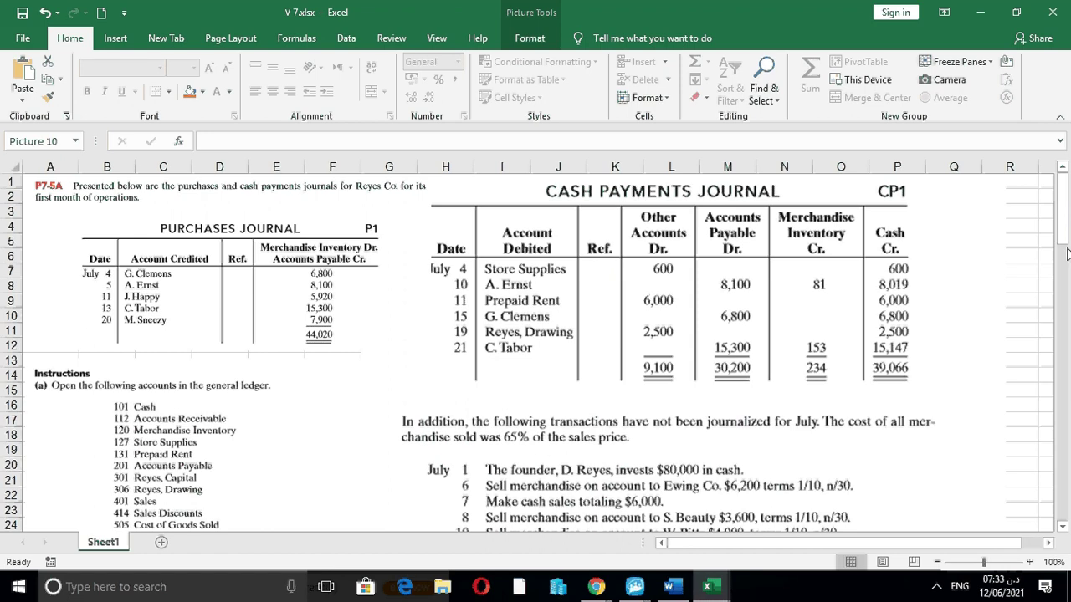
Review the problem's journals, transactions and instructions, and examine the solution's Sales Journal and Cash Receipts Journal at 120% zoom
left_click_drag(1062, 247, 1061, 263)
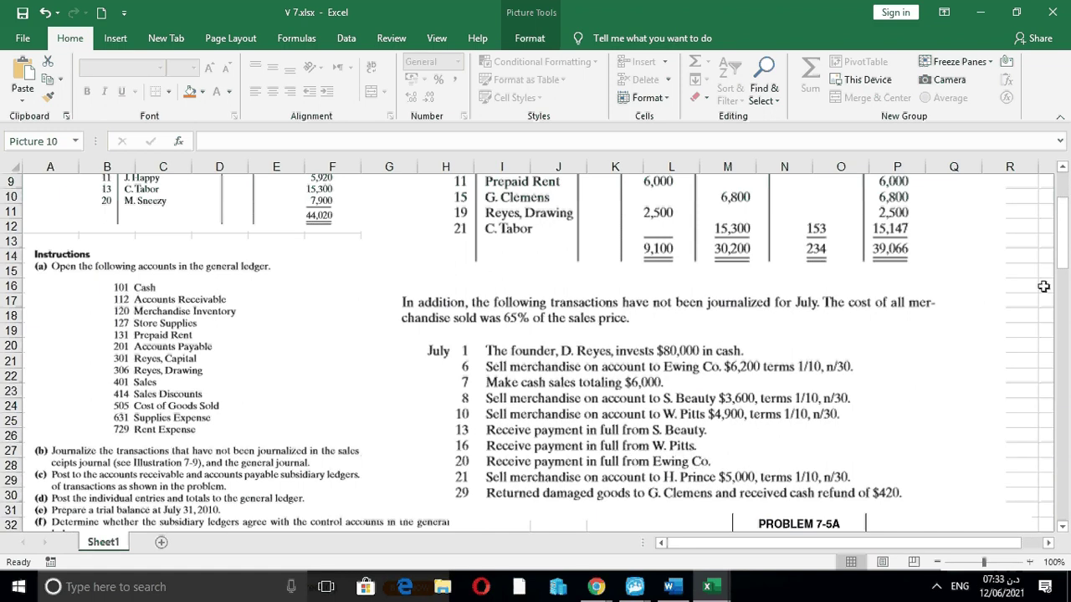
left_click_drag(1065, 270, 1065, 305)
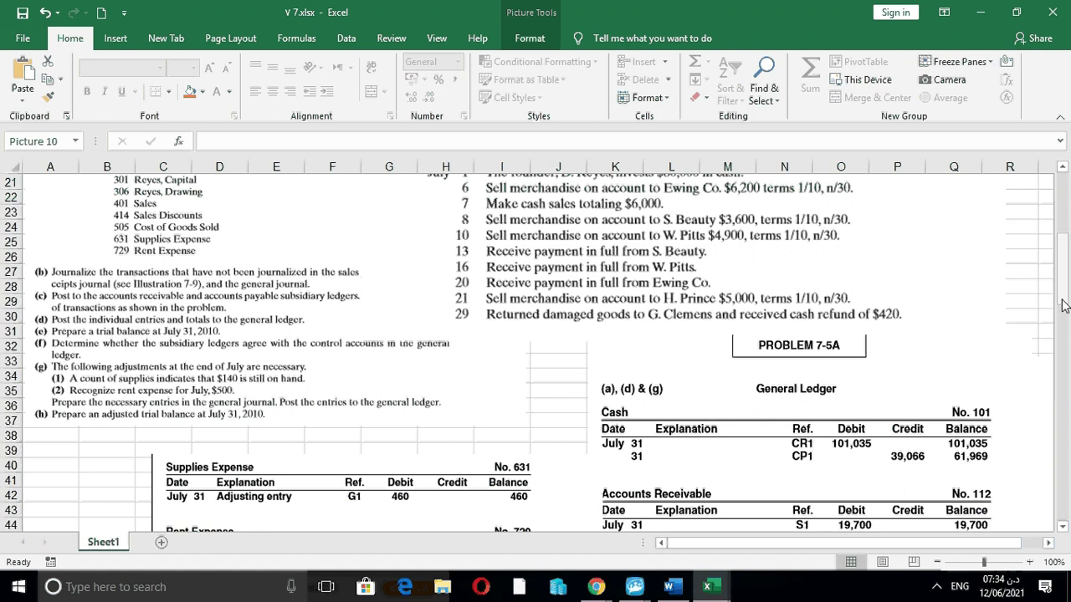
left_click_drag(1064, 305, 1051, 429)
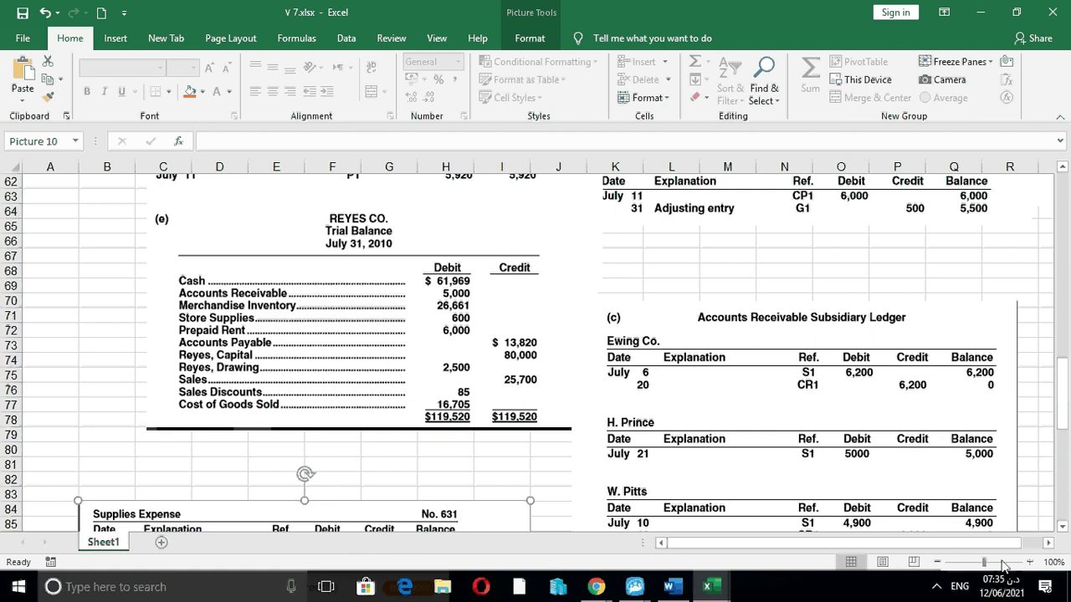
left_click(1029, 562)
left_click(1029, 563)
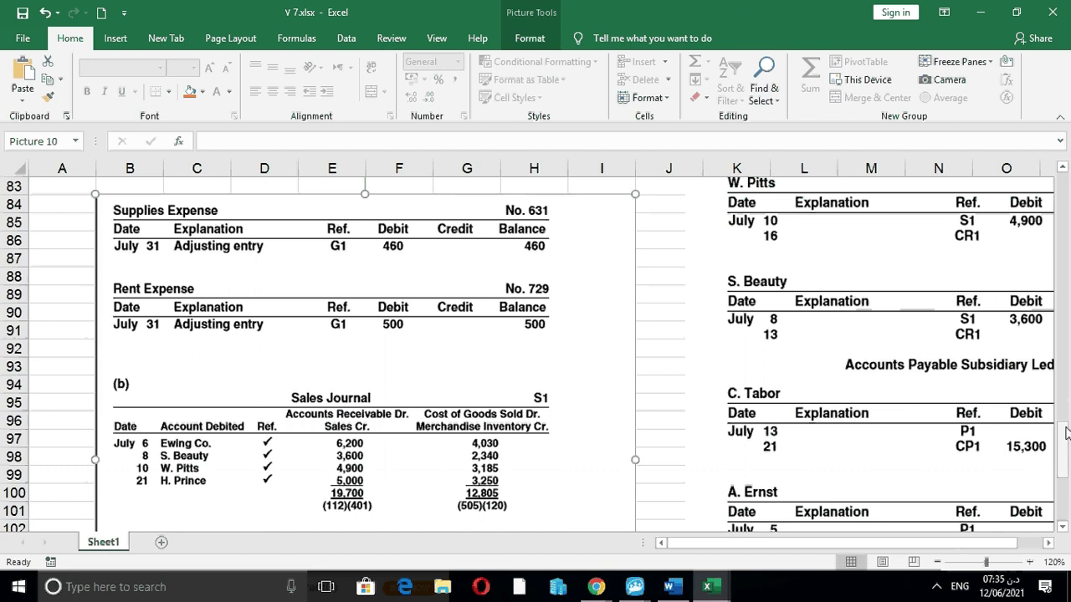
left_click_drag(1062, 448, 1064, 490)
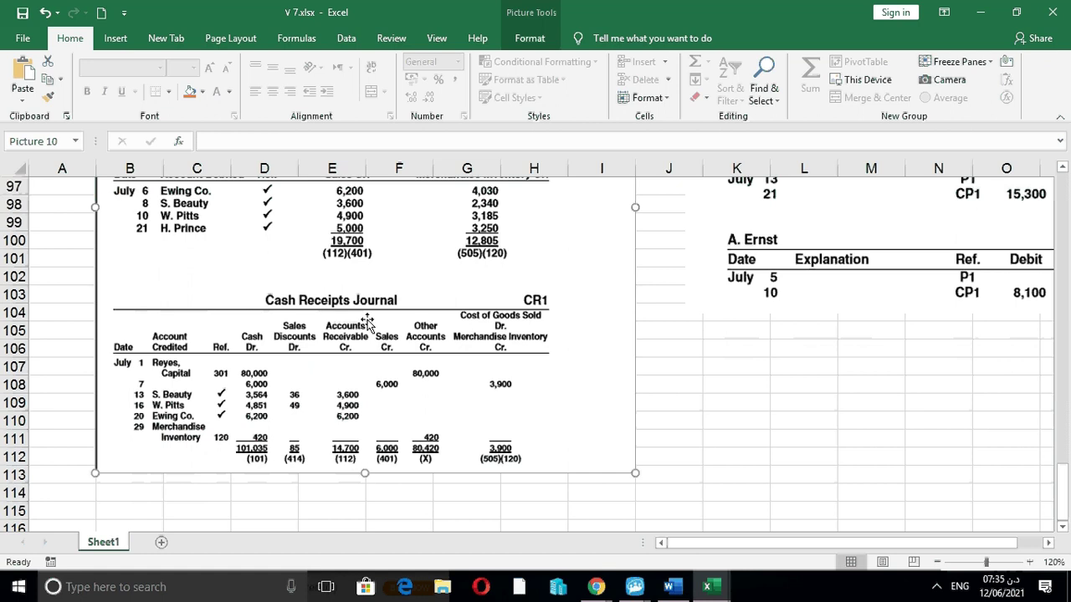
scroll(1058, 506, "up", 3)
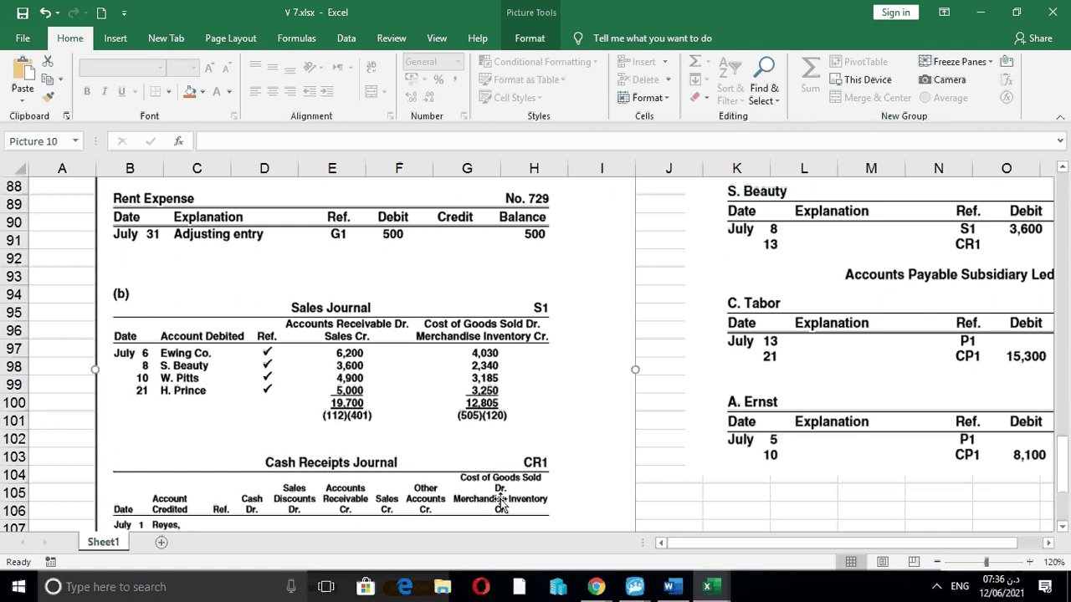
left_click_drag(1063, 484, 1065, 512)
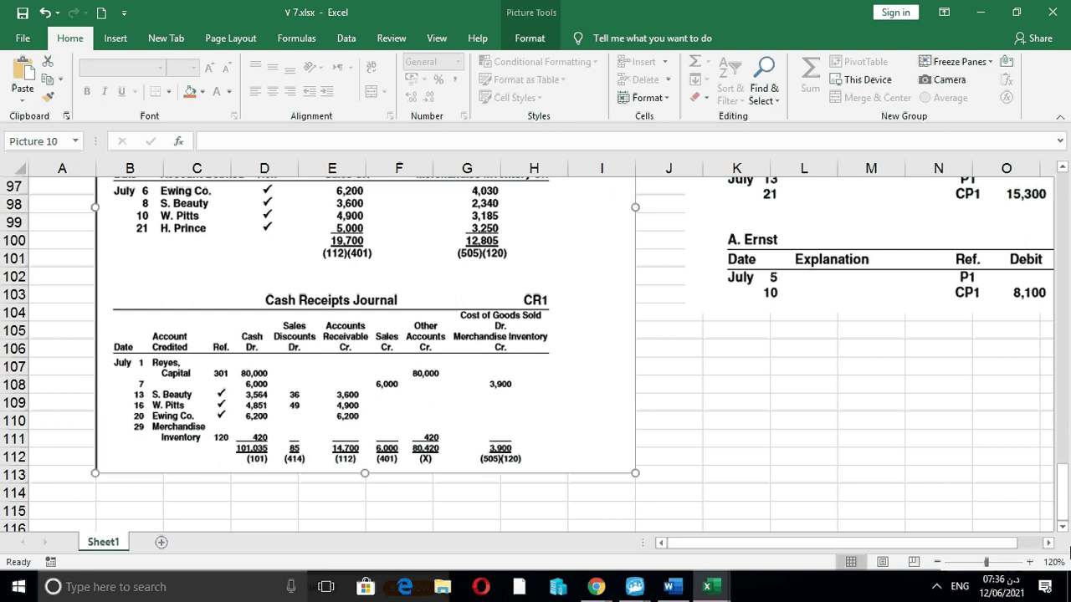
Examine the general ledger accounts against the Cash Payments Journal, including the accounts receivable and accounts payable subsidiary ledgers
left_click_drag(1062, 481, 1056, 303)
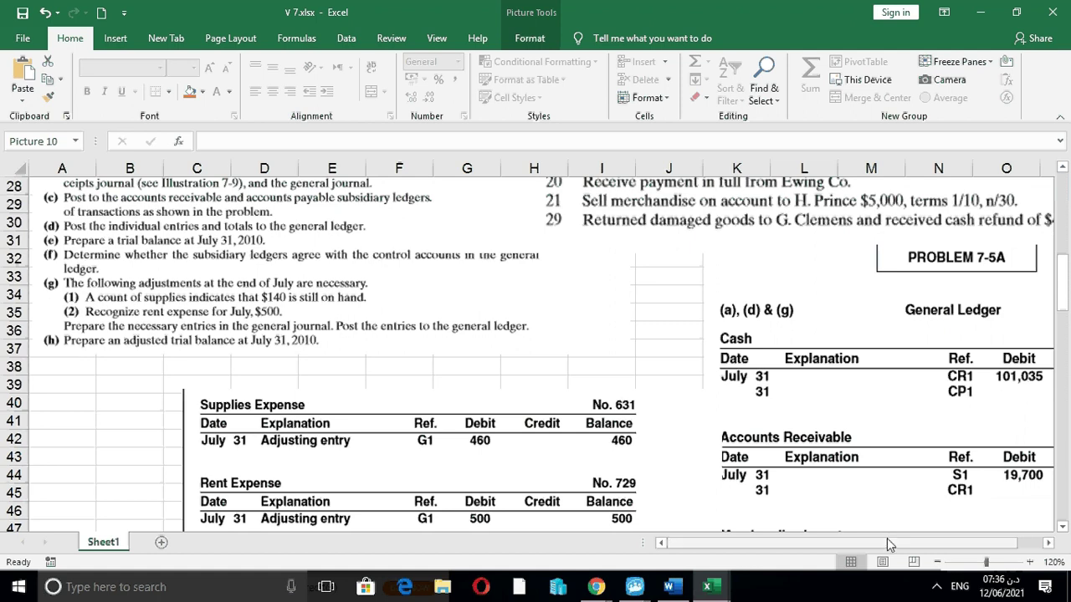
scroll(887, 538, "right", 1)
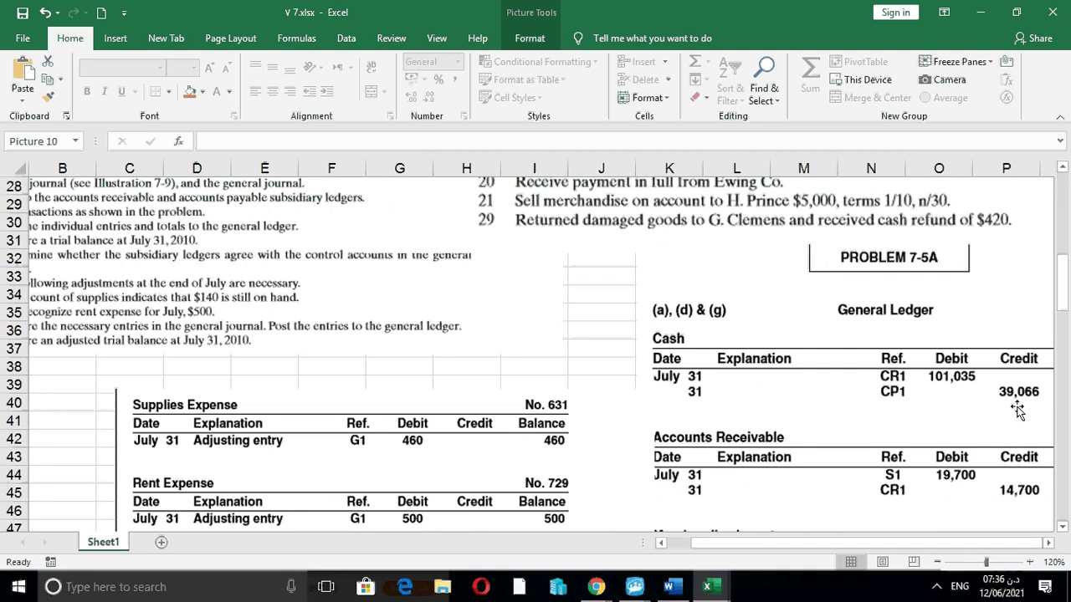
left_click_drag(1063, 288, 1066, 220)
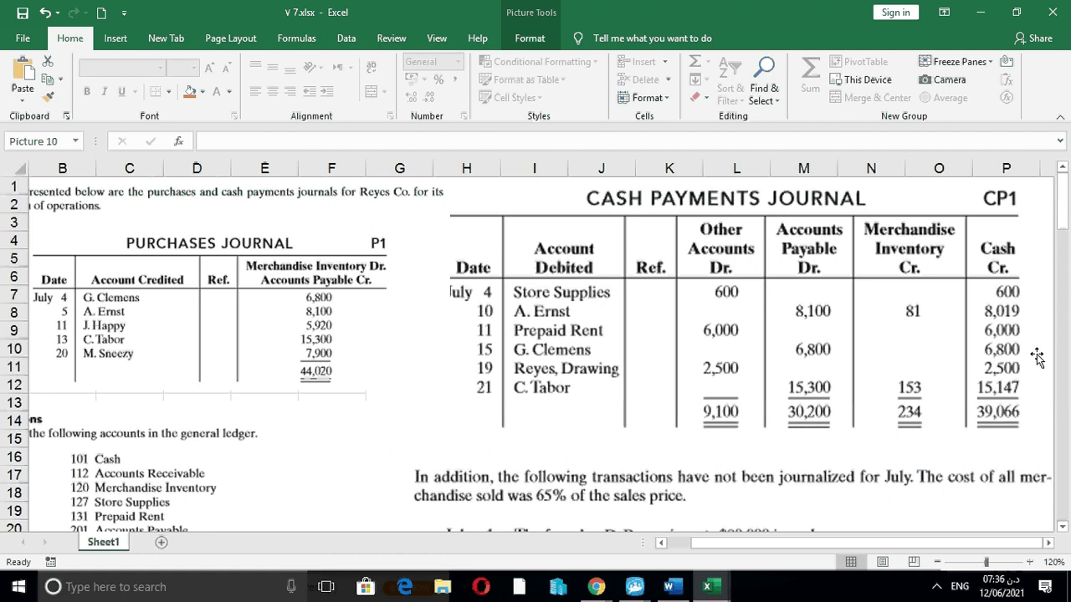
scroll(1063, 221, "down", 11)
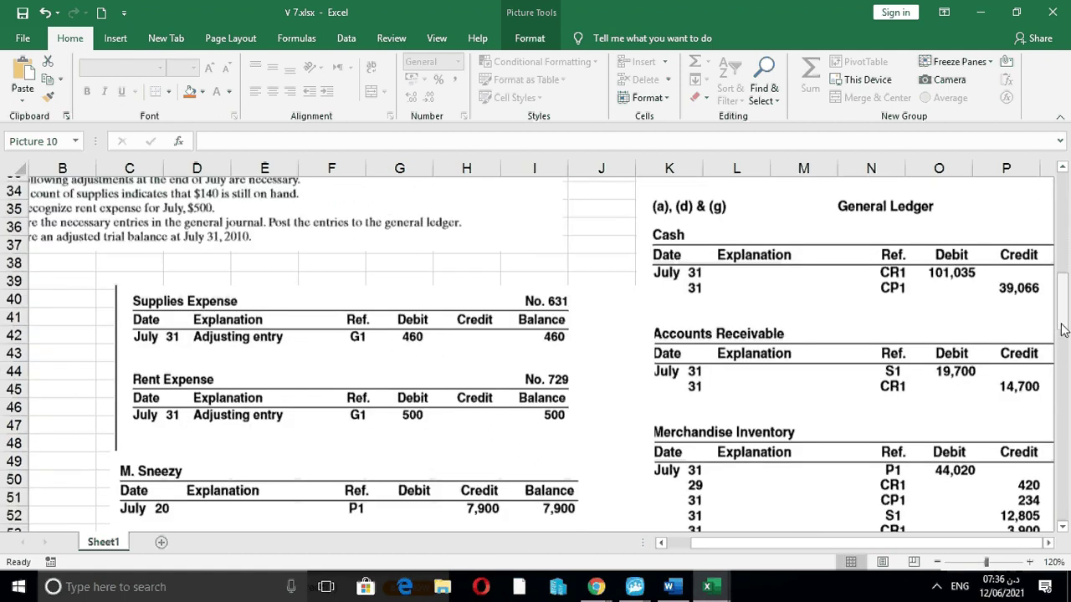
left_click_drag(762, 548, 962, 548)
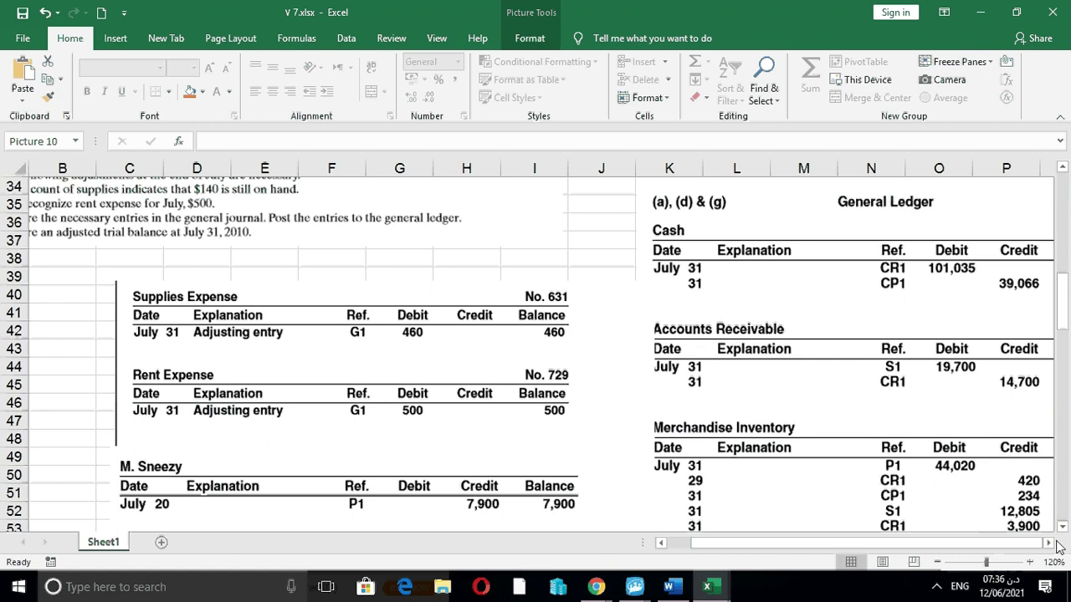
left_click(1049, 543)
left_click(1049, 543)
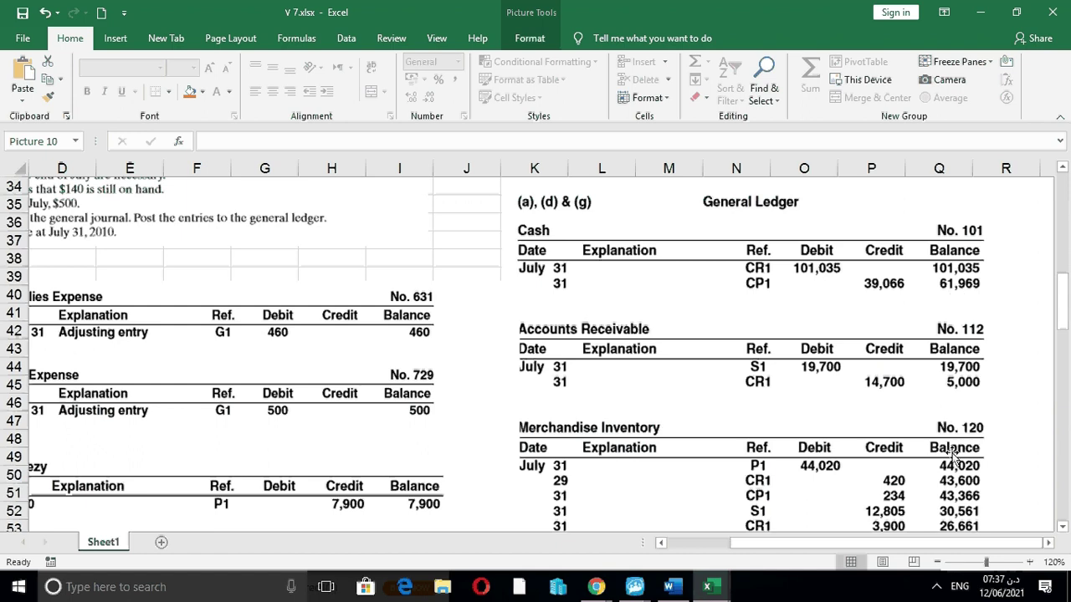
left_click_drag(1062, 335, 1063, 408)
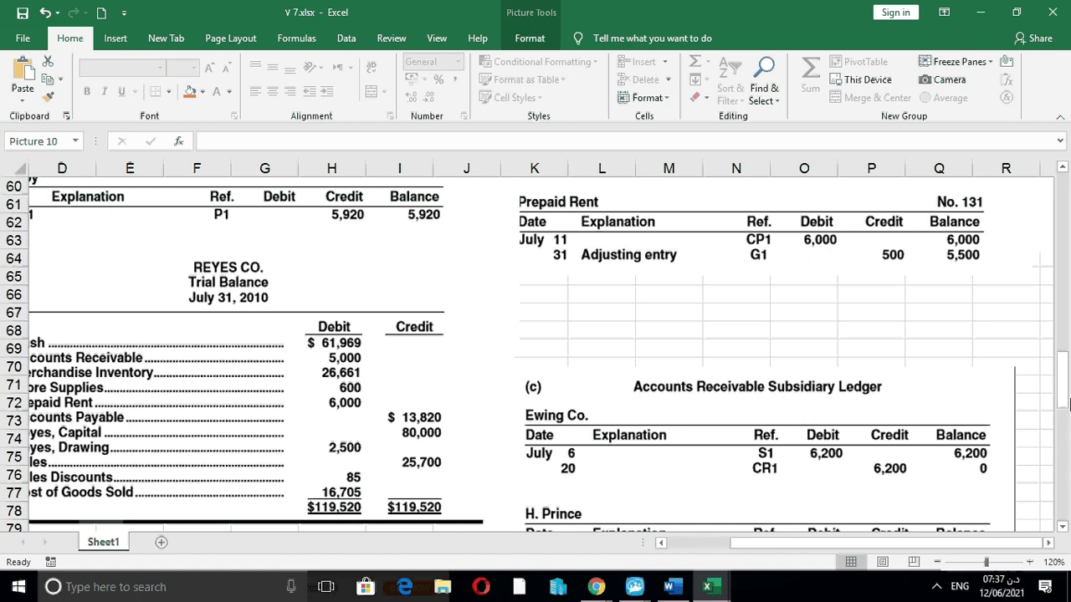
left_click_drag(1064, 399, 1063, 491)
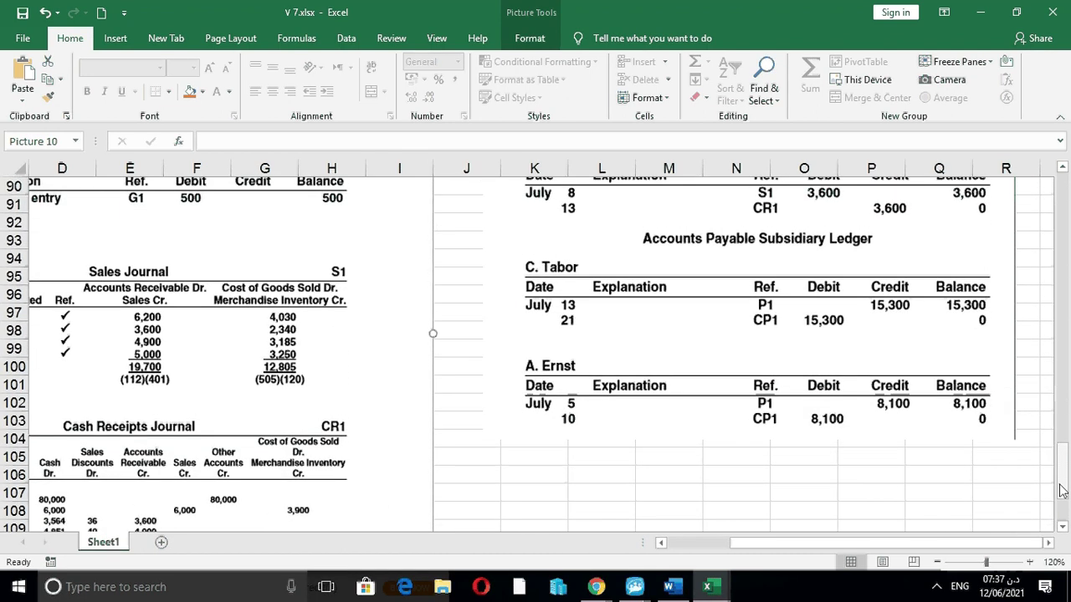
Compare the July transactions and the 65% cost-of-sales rule with the Sales Journal and Cash Receipts Journal entries
left_click_drag(821, 550, 681, 548)
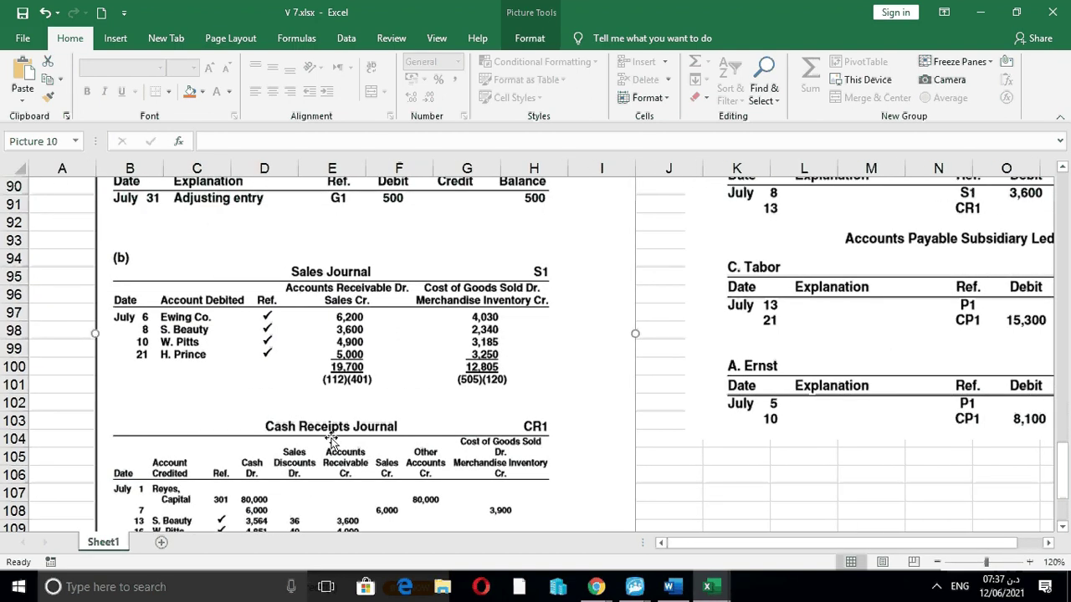
left_click_drag(1061, 473, 1050, 248)
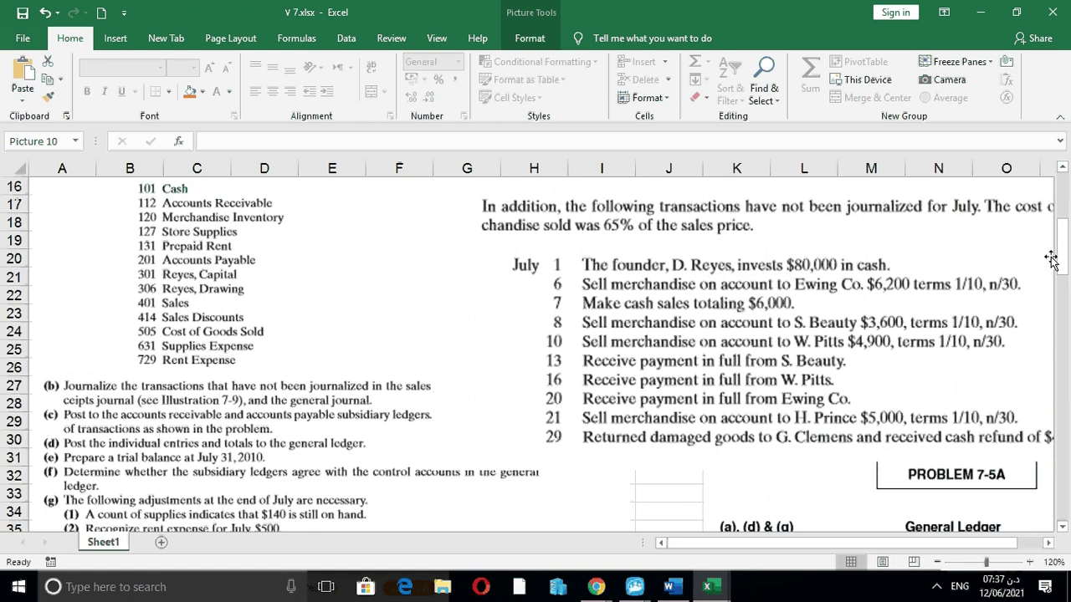
left_click_drag(1061, 251, 1061, 292)
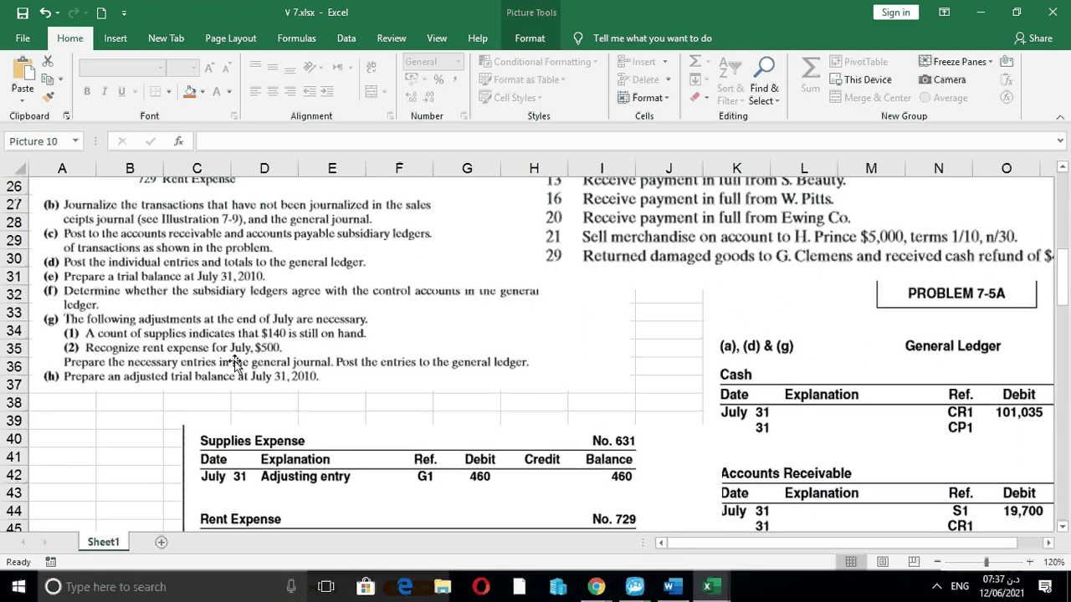
left_click_drag(1062, 297, 1056, 506)
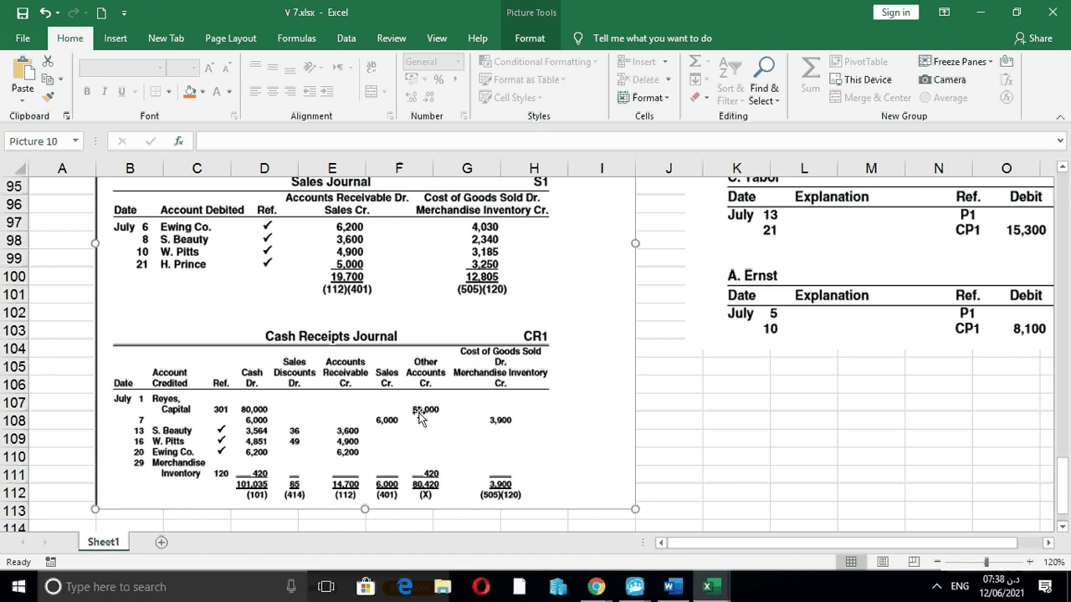
left_click_drag(1062, 485, 1060, 252)
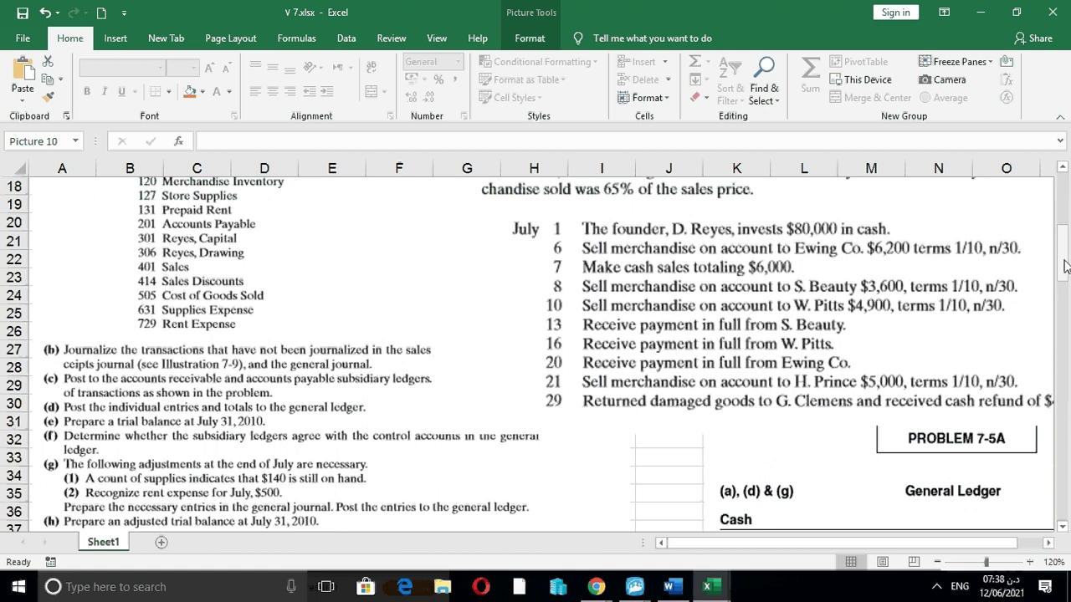
left_click_drag(1065, 266, 1052, 457)
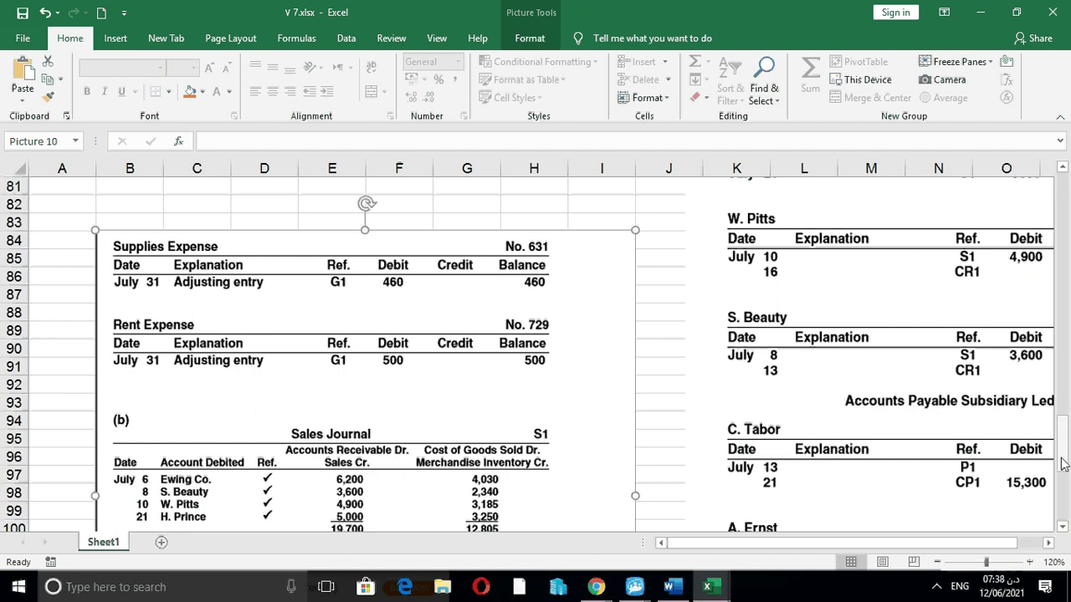
left_click_drag(1062, 465, 1063, 243)
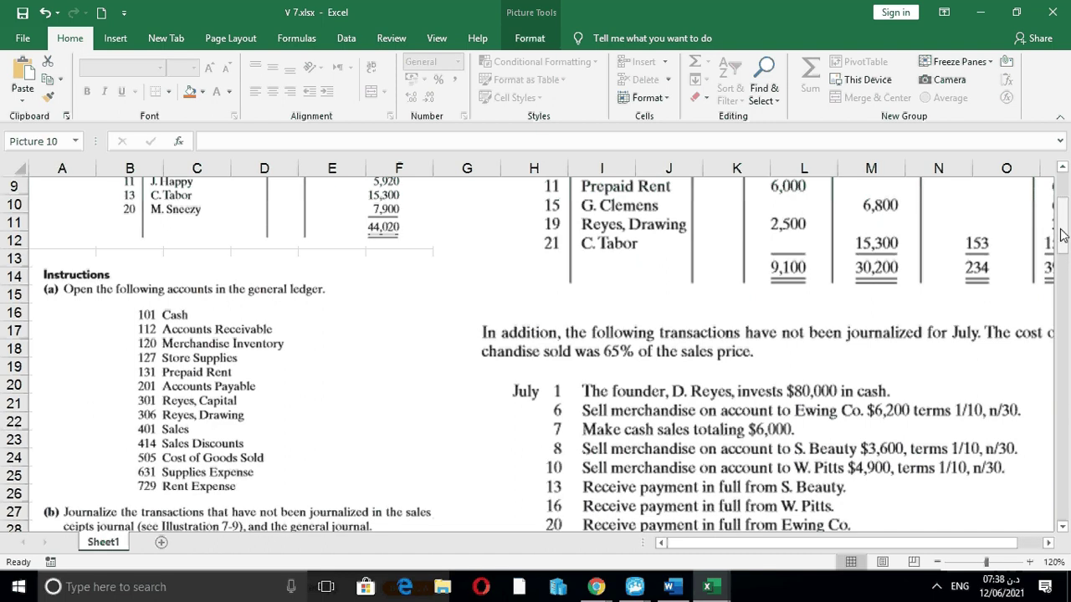
left_click_drag(1064, 237, 1056, 462)
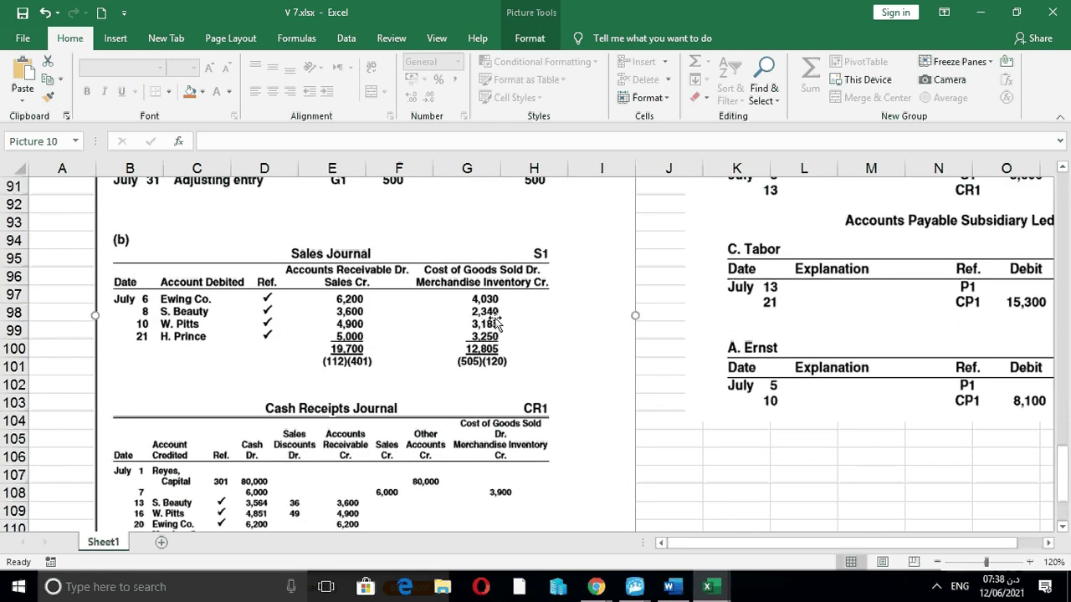
Calculate the cost of the 3,600 sale in cell J106 with the formula =3600*65%
left_click(675, 454)
type("=")
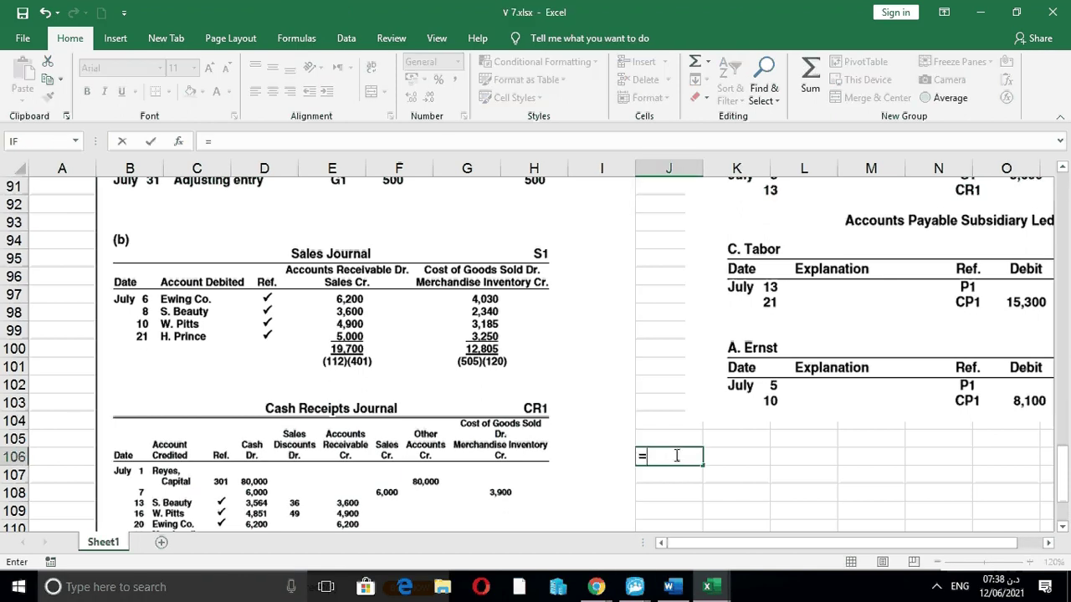
type("3600*65%")
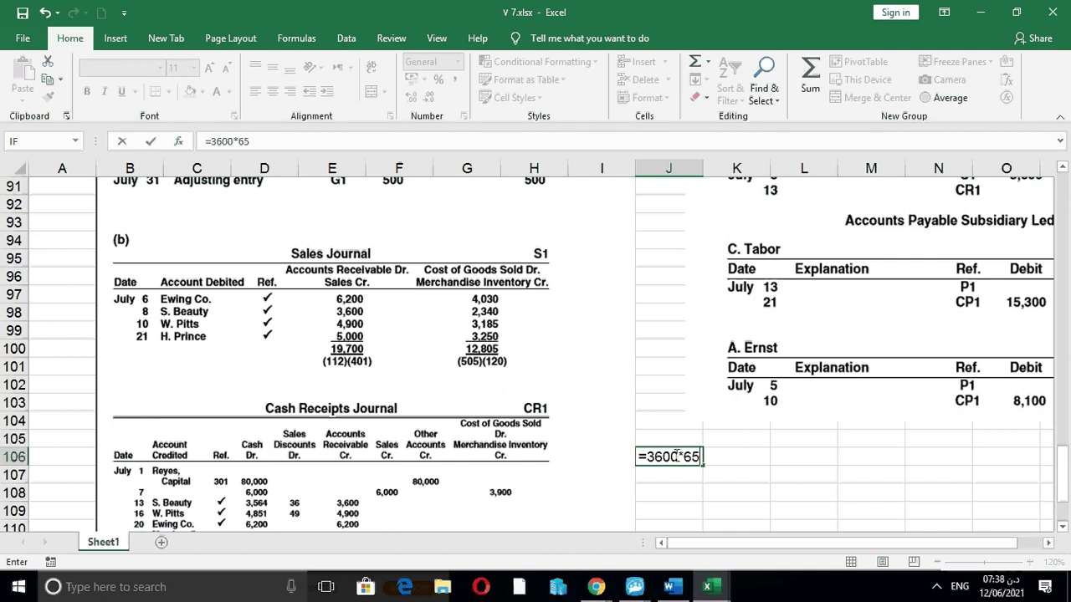
key("Return")
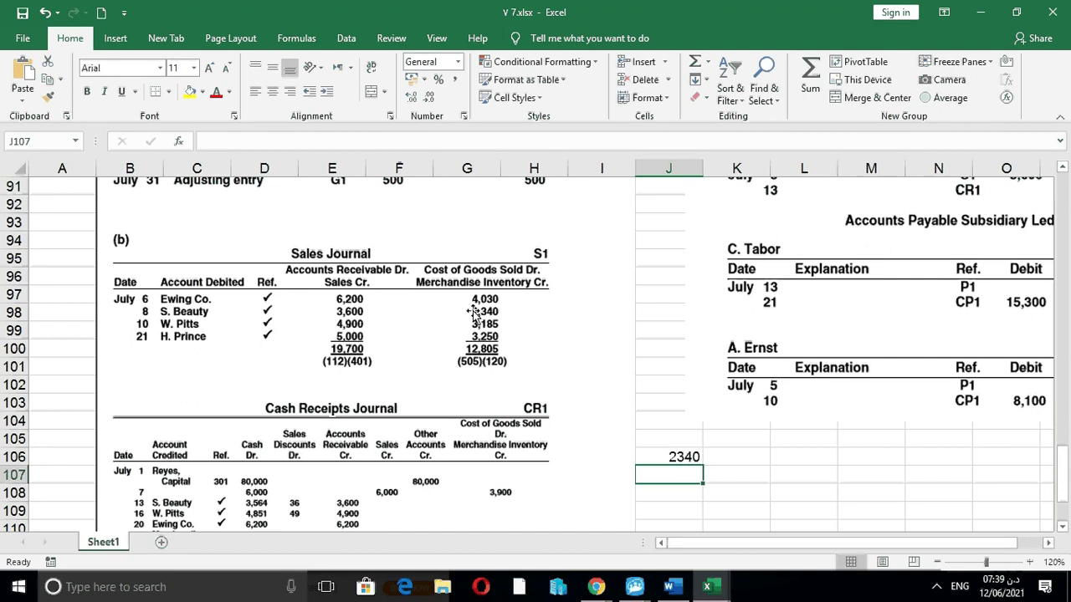
Calculate the cost of the 6,200 sale in cell J105 with the formula =6200*65%
left_click(666, 443)
type("6")
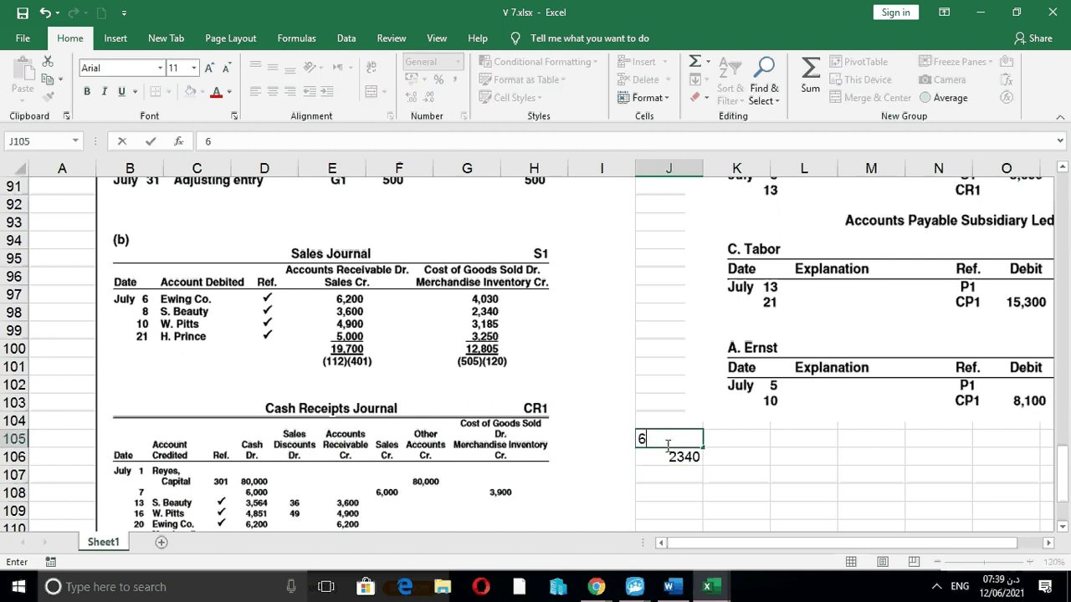
type("200*")
type("%")
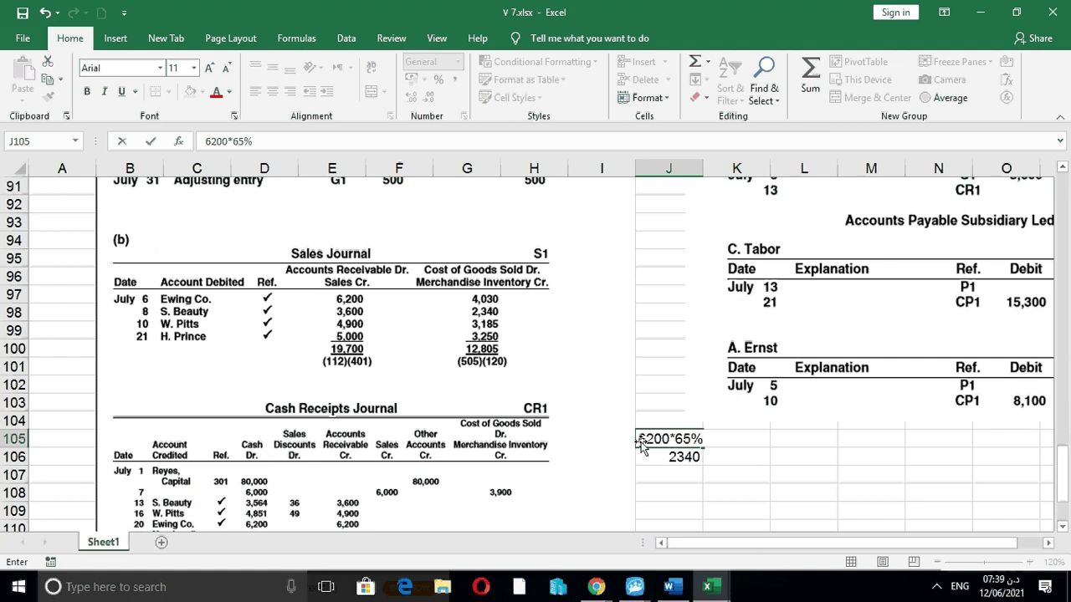
key("Return")
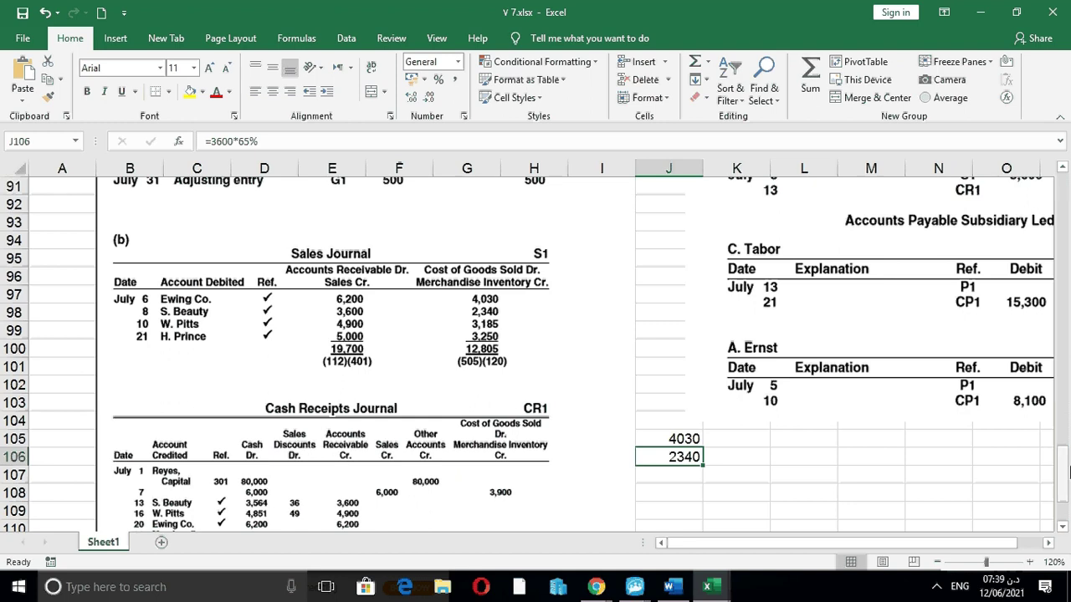
View the Final Ev. A workbook and the General Journal & Ledger sheet of the 2_5339572461295897909.xlsx workbook
left_click_drag(1064, 490, 1060, 399)
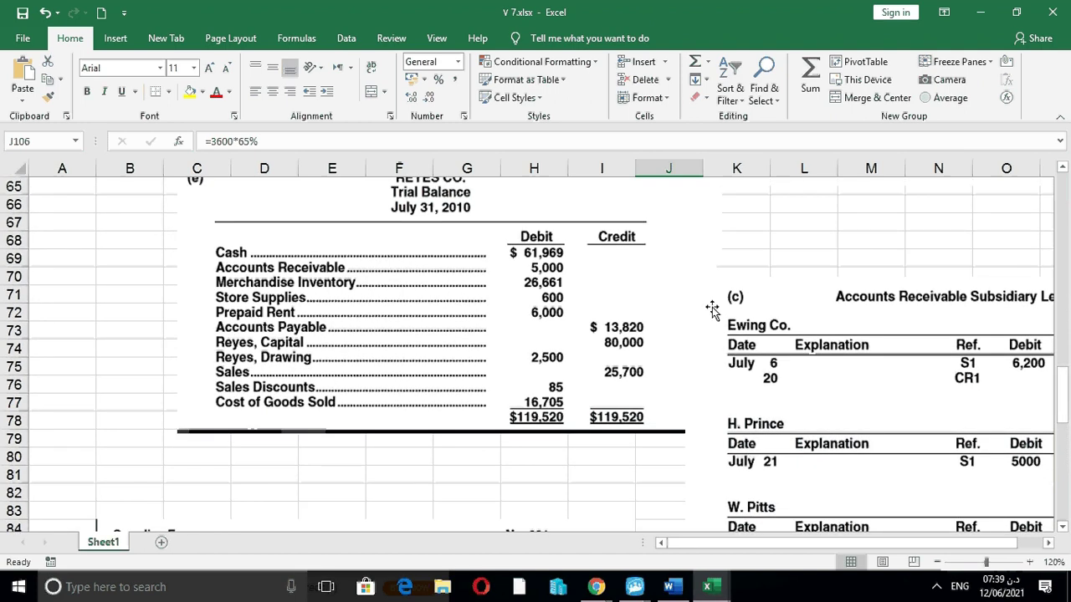
left_click_drag(1065, 410, 1053, 521)
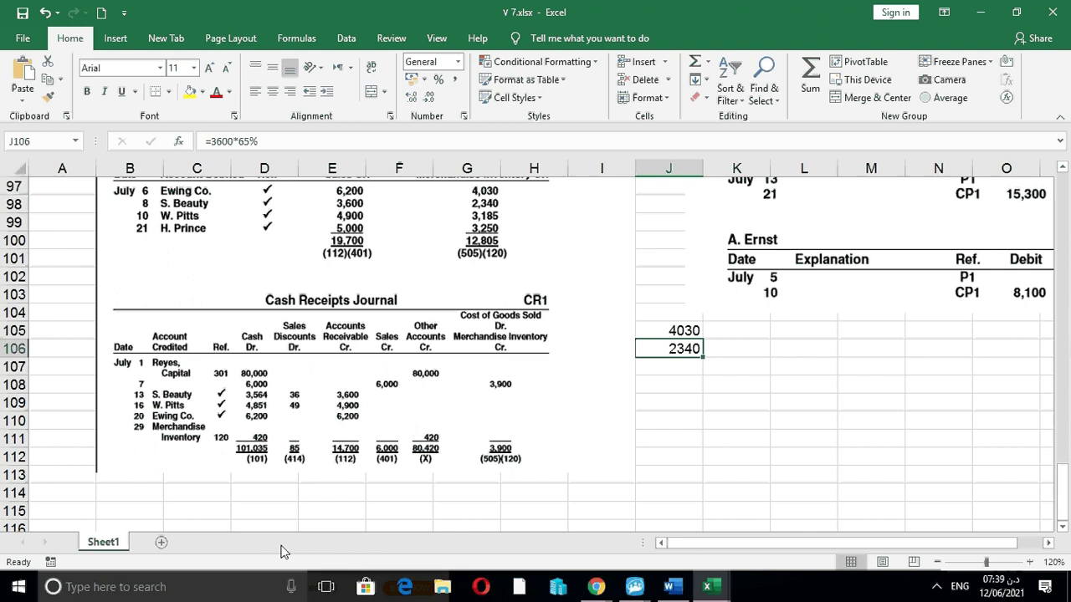
mouse_move(719, 596)
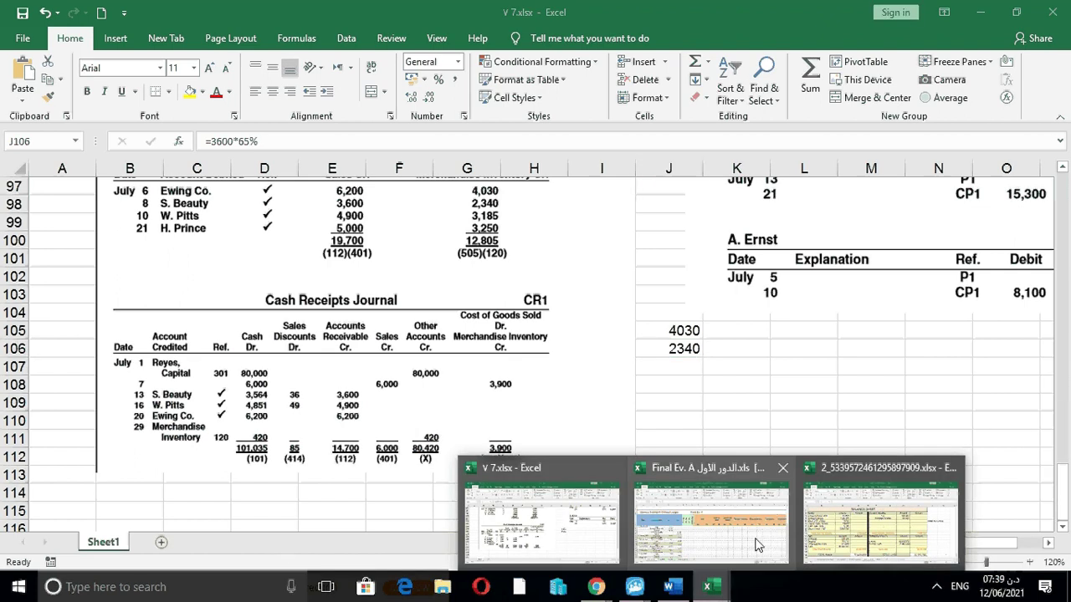
left_click(740, 544)
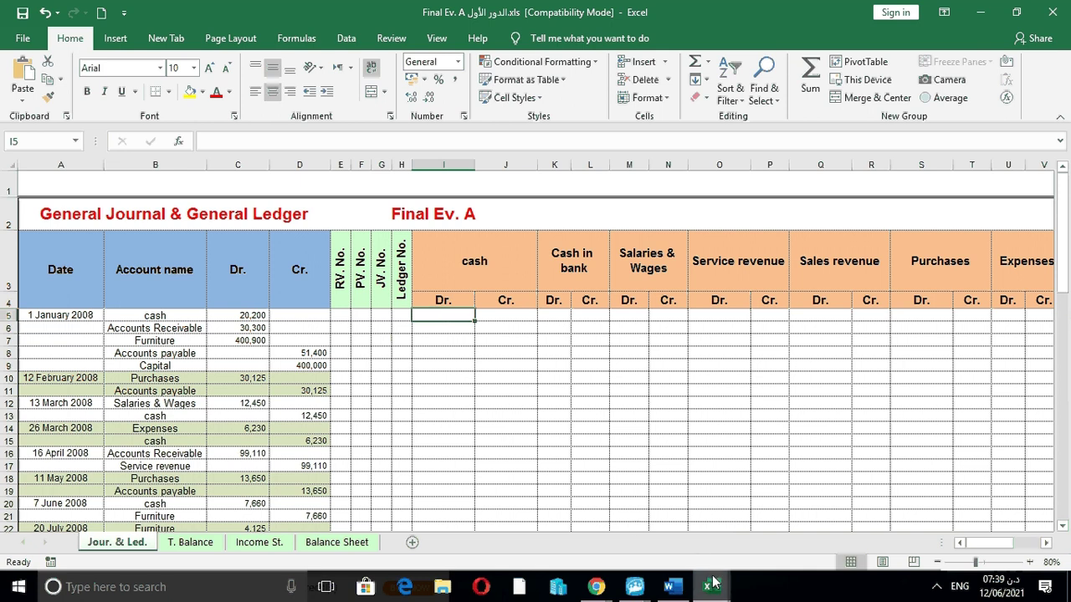
mouse_move(713, 581)
left_click(880, 519)
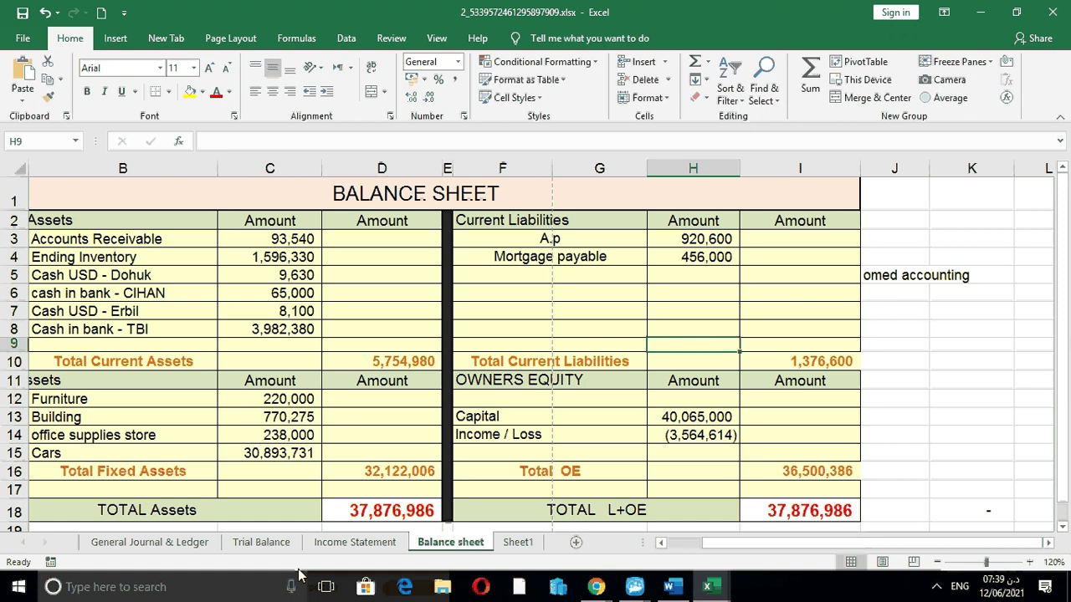
left_click(175, 544)
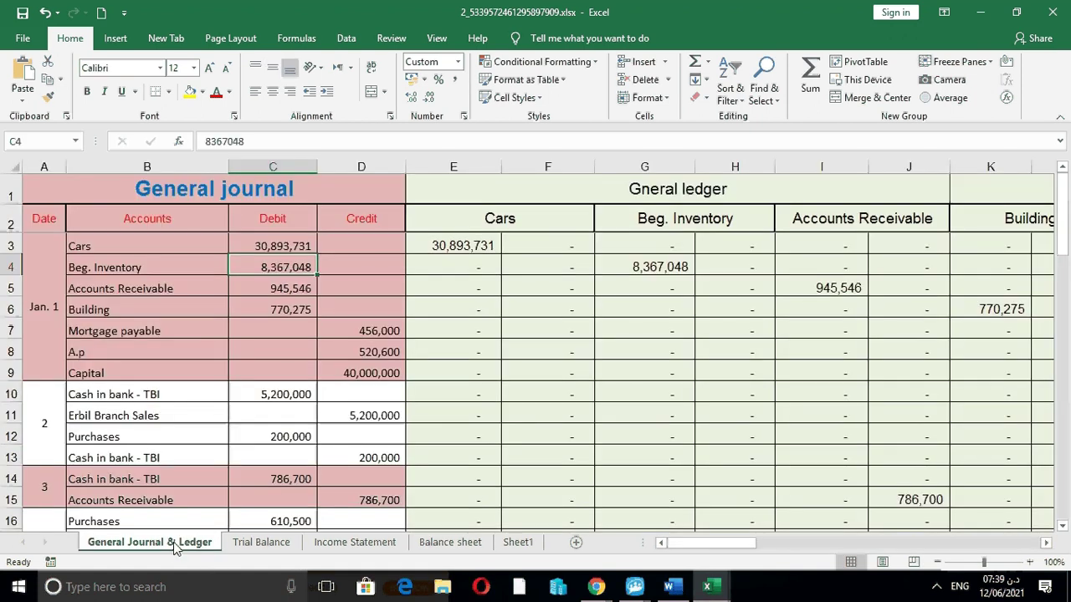
Check the ledger formula in cell F10 of the General Journal & Ledger sheet, and return to the Final Ev. A workbook
left_click(548, 383)
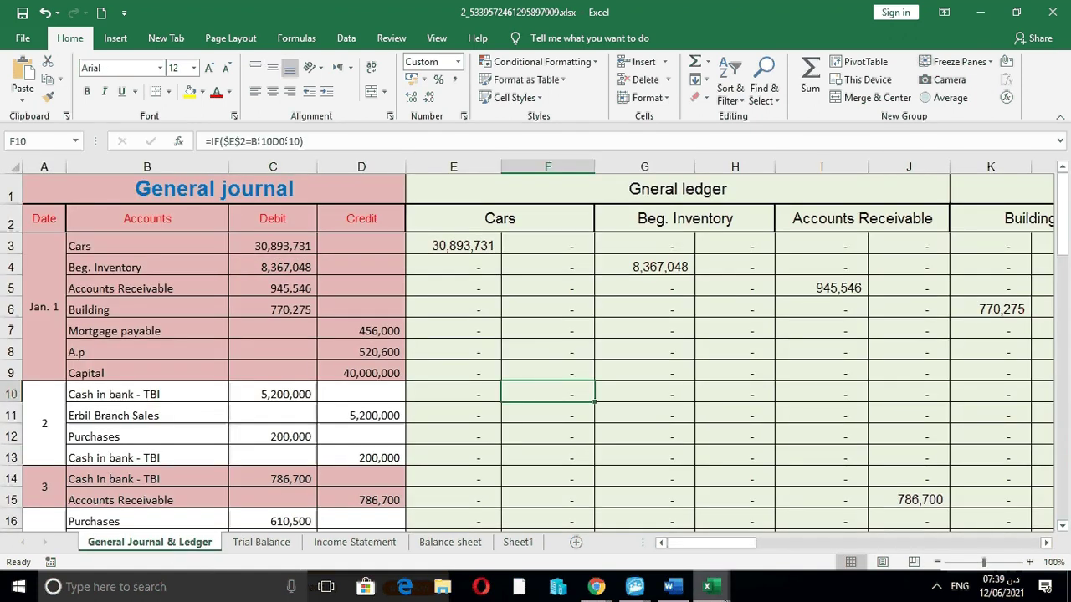
mouse_move(707, 586)
left_click(665, 494)
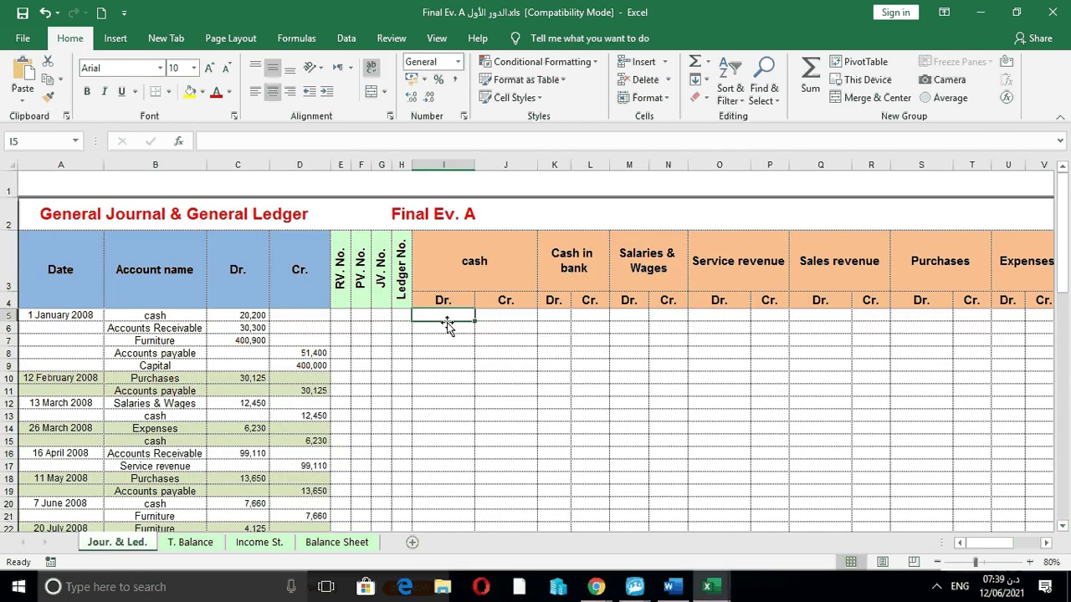
Try to write an IF formula directly in cell I5 that compares $I$3 with B5, and clear the cell
type("=if(")
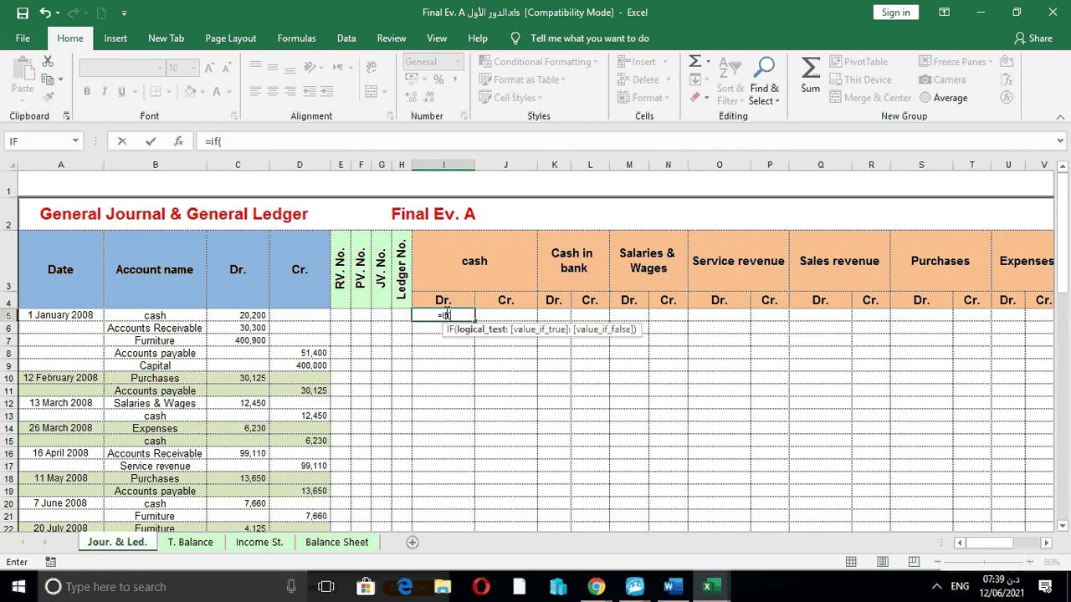
left_click(468, 273)
key("F4")
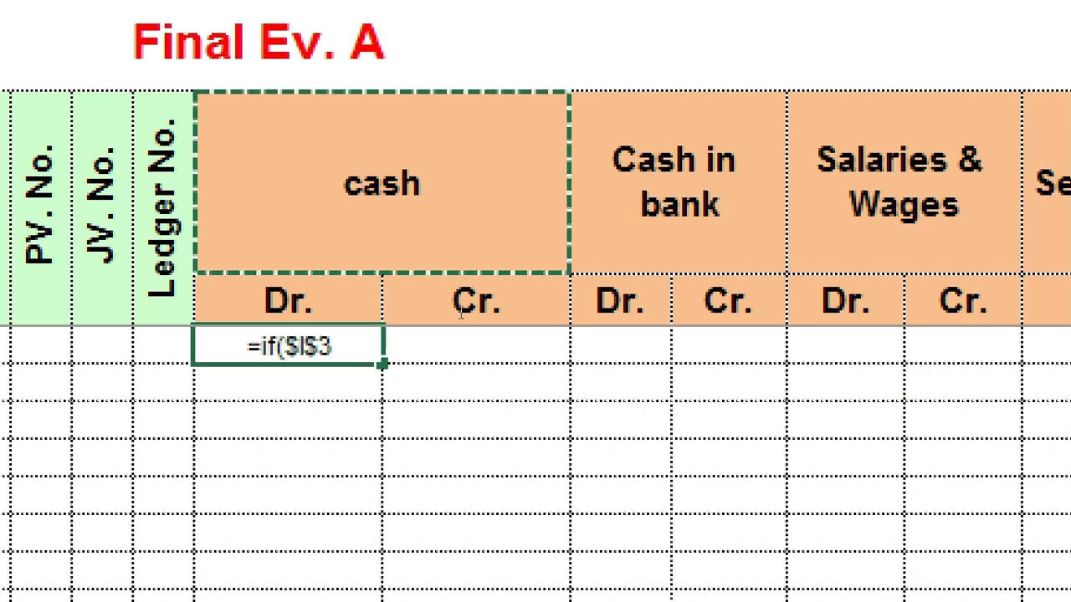
key("BackSpace")
key("BackSpace")
key("BackSpace")
key("BackSpace")
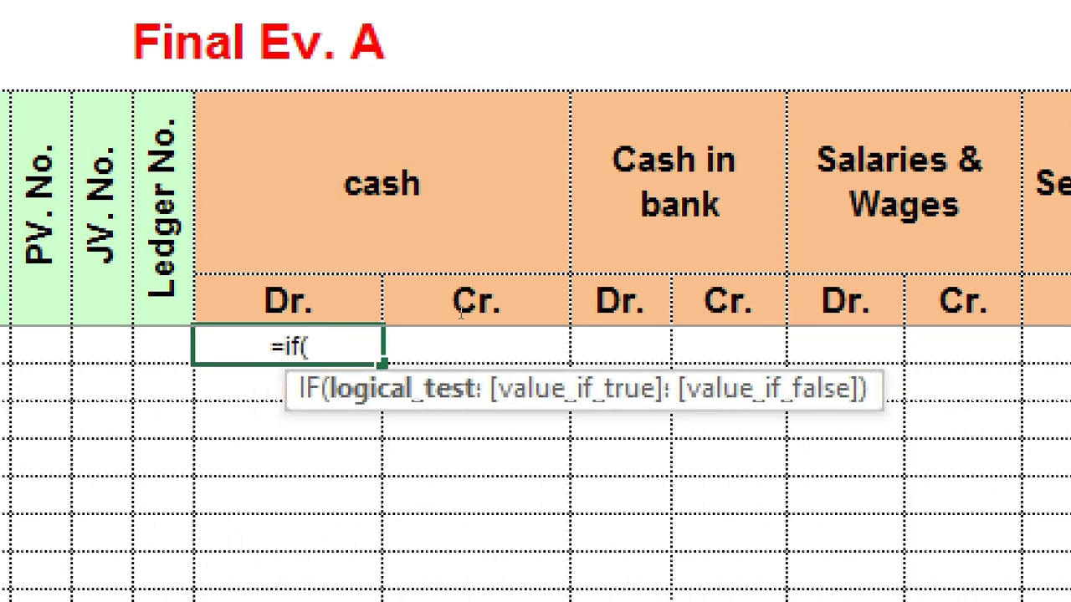
left_click(477, 262)
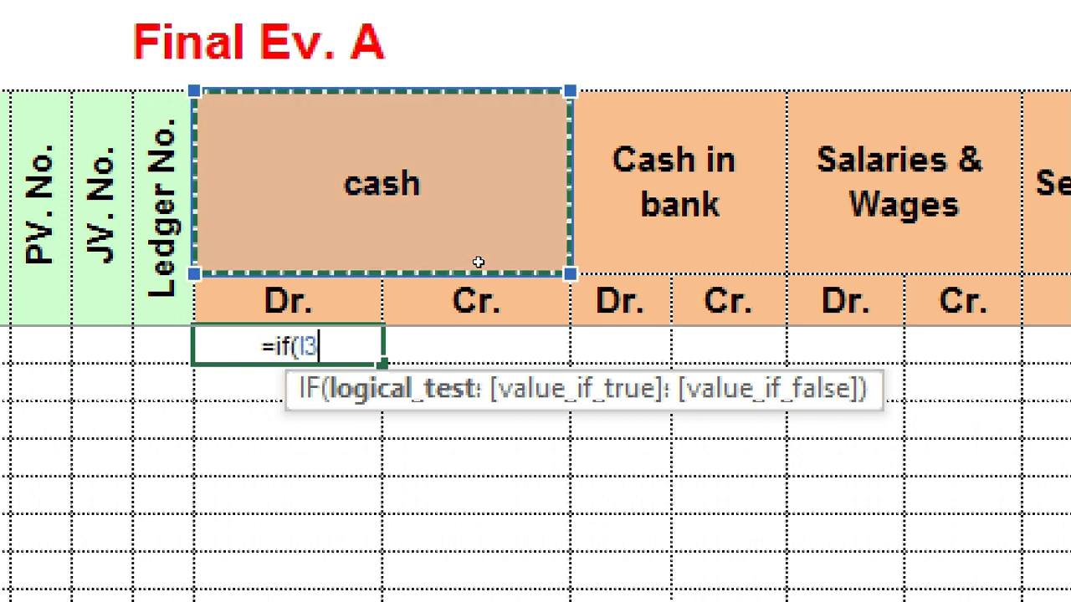
key("F4")
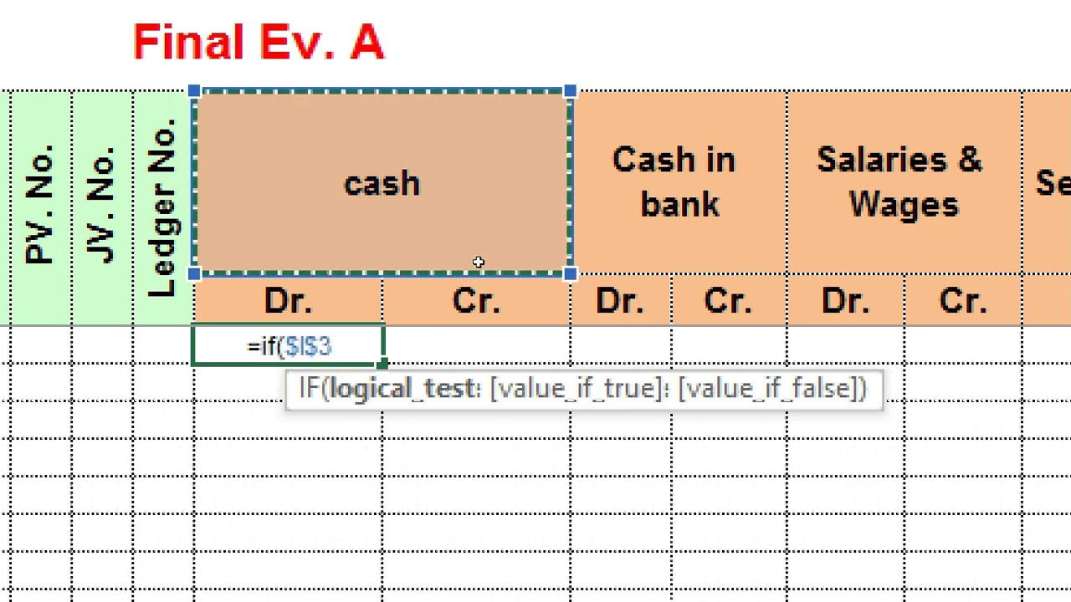
type("=")
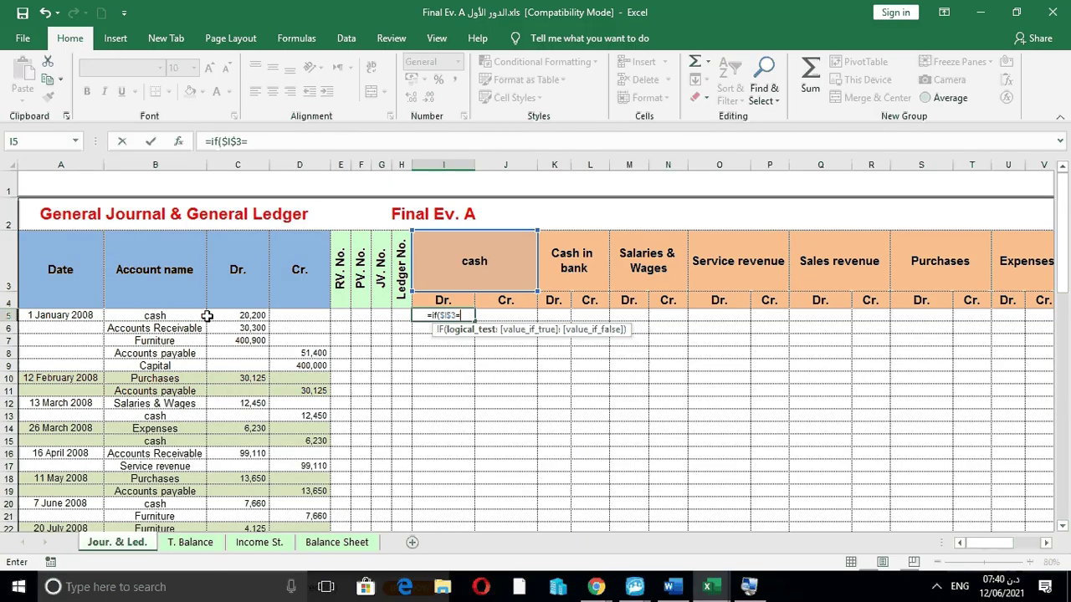
left_click(184, 315)
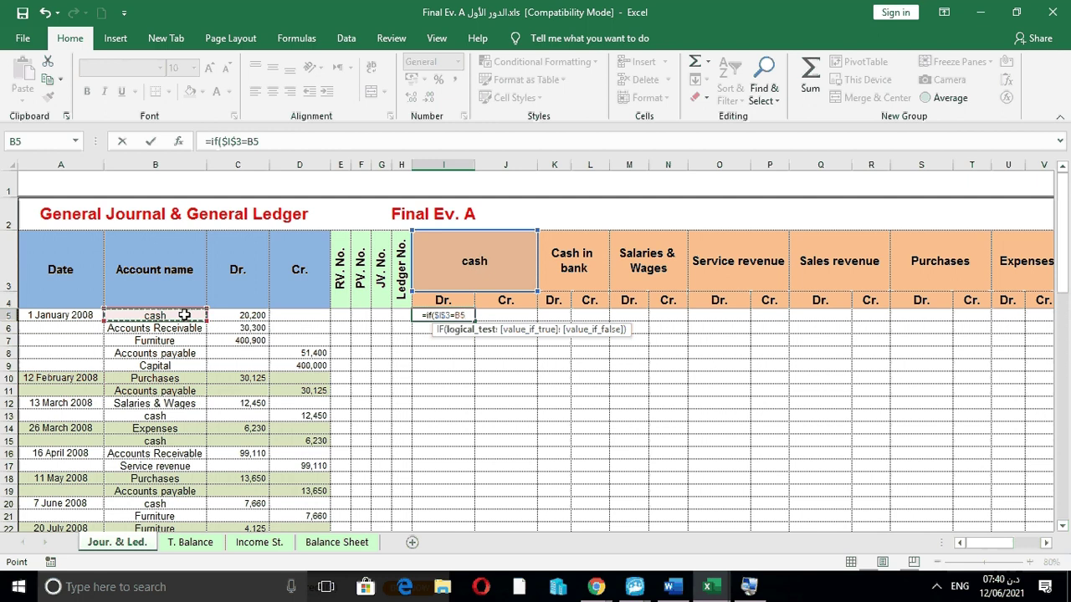
type(";")
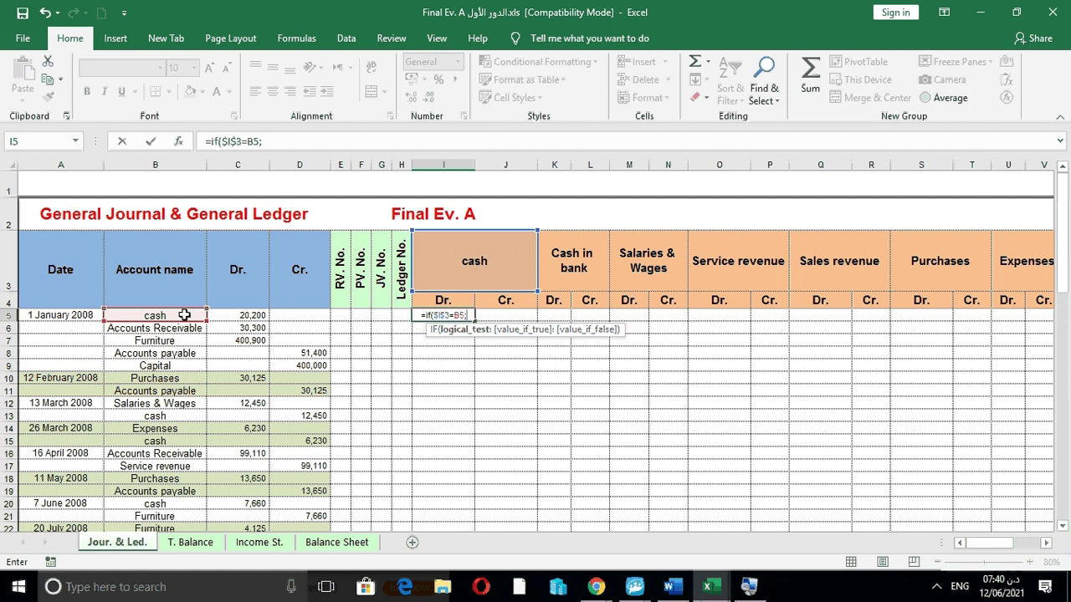
type(",")
key("BackSpace")
left_click(245, 315)
key("Return")
left_click(245, 315)
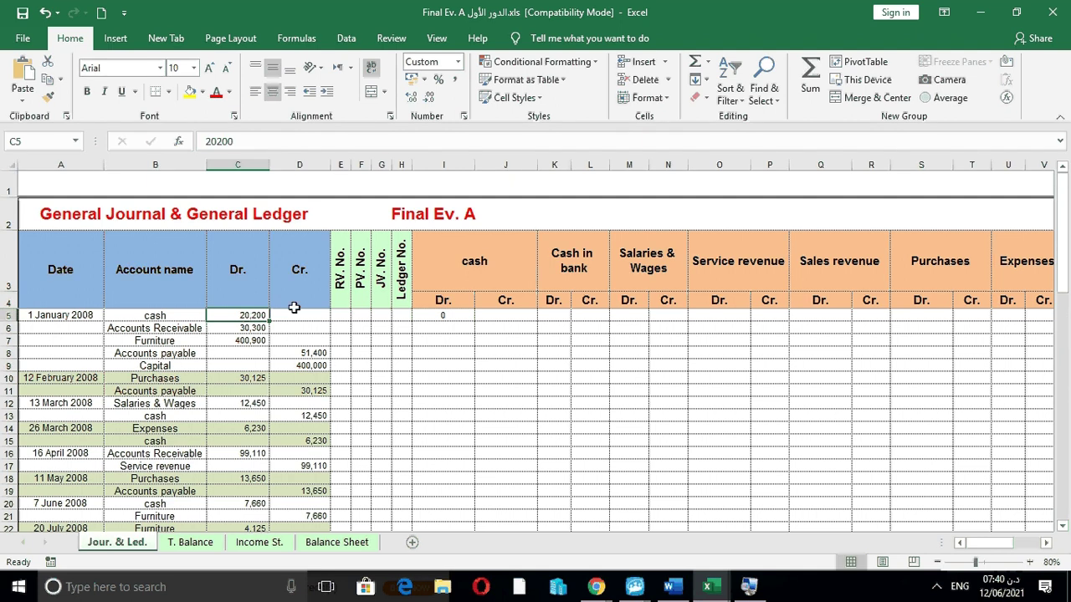
left_click(455, 312)
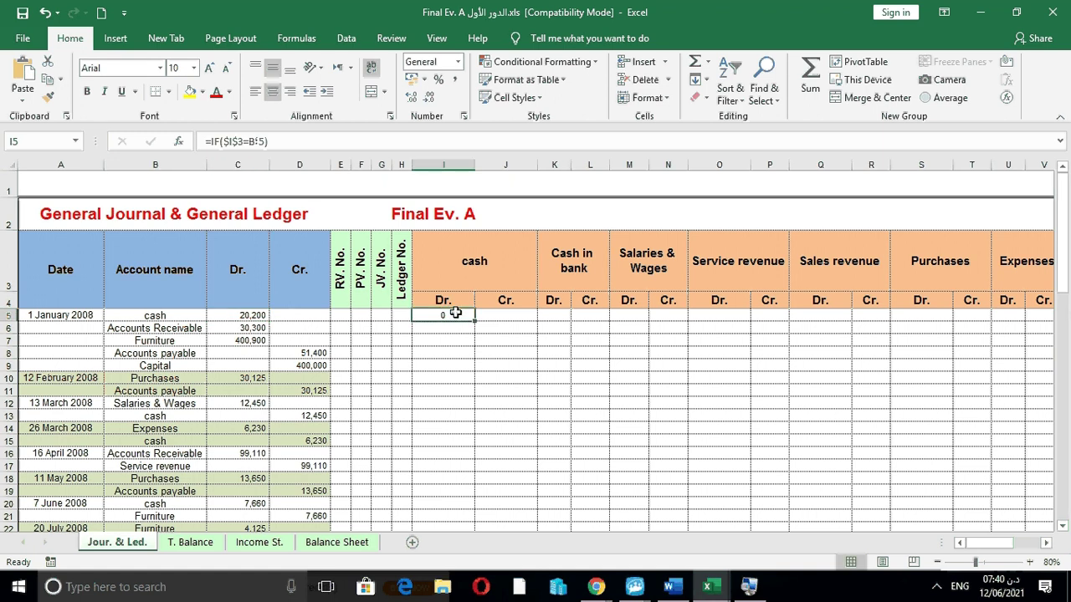
key("Delete")
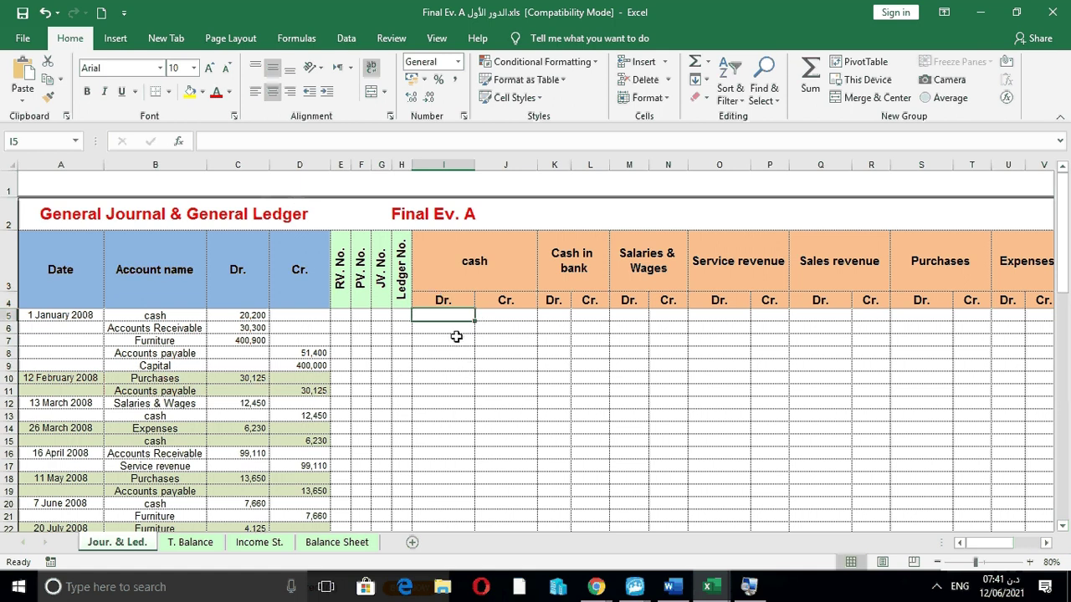
Insert an IF function in cell I5 with the logical test $I$3=B5
left_click(179, 142)
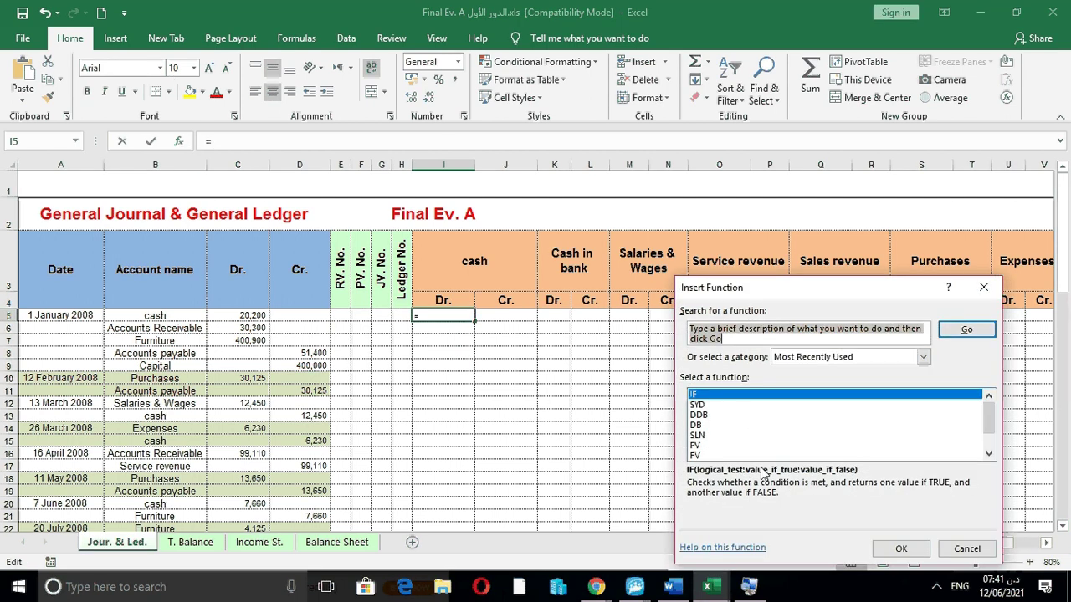
left_click(901, 549)
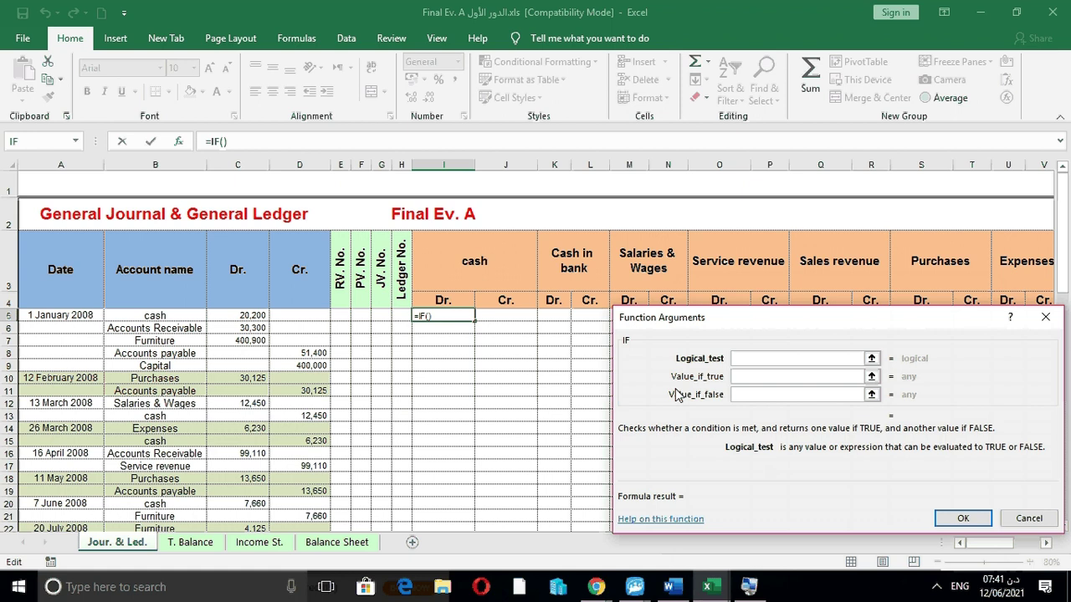
left_click_drag(708, 336, 619, 333)
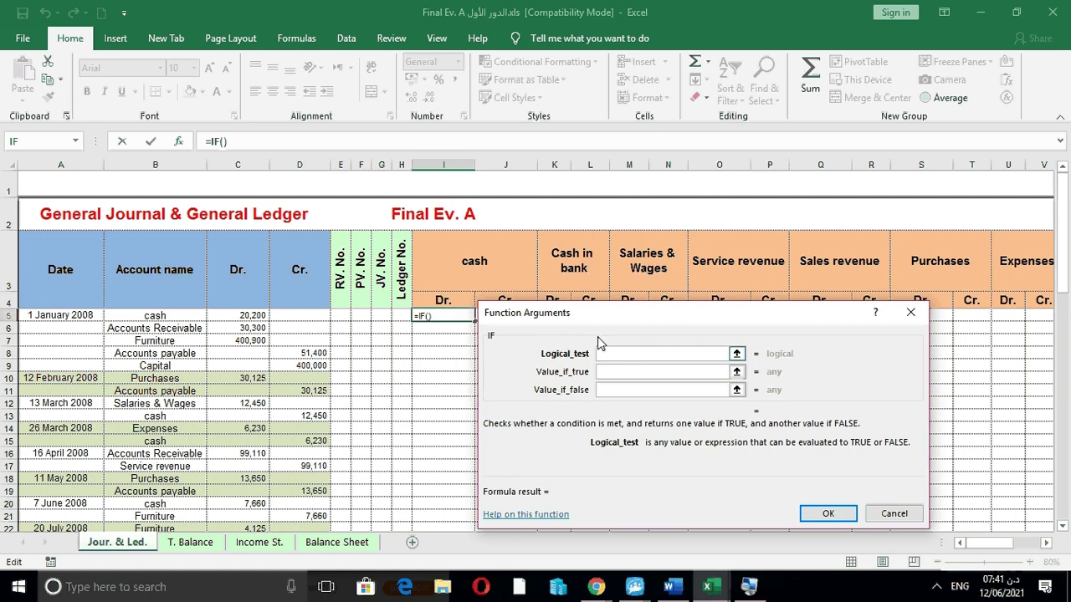
left_click(474, 264)
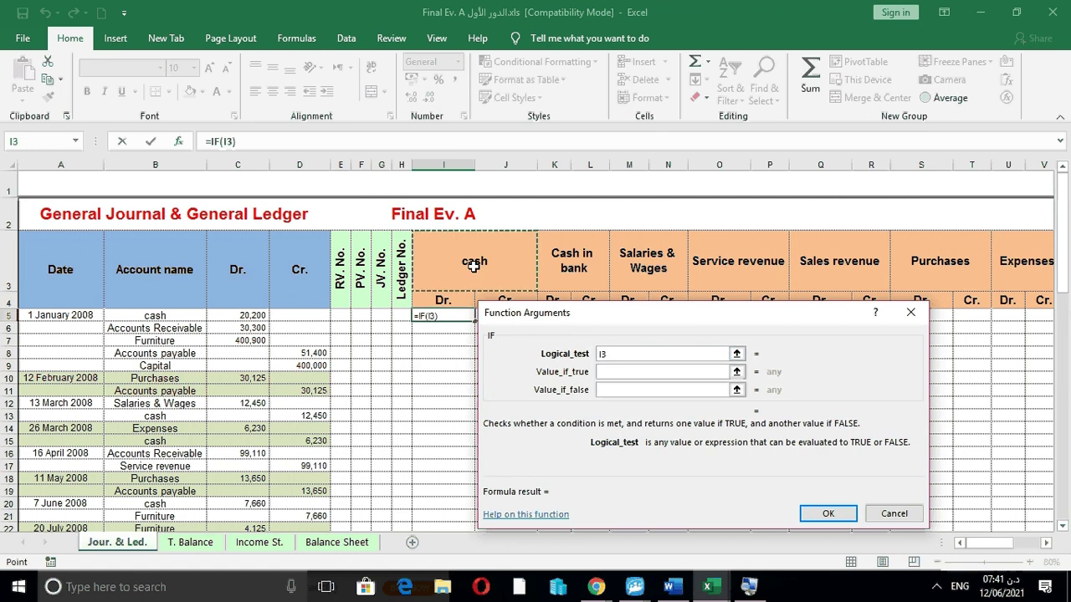
key("F4")
type("=")
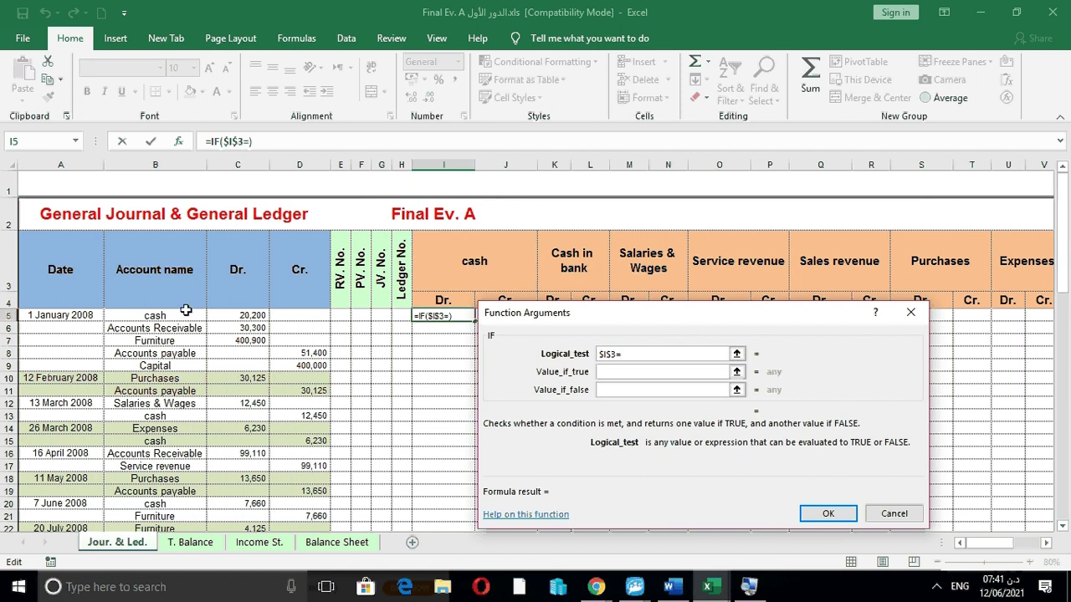
left_click(183, 312)
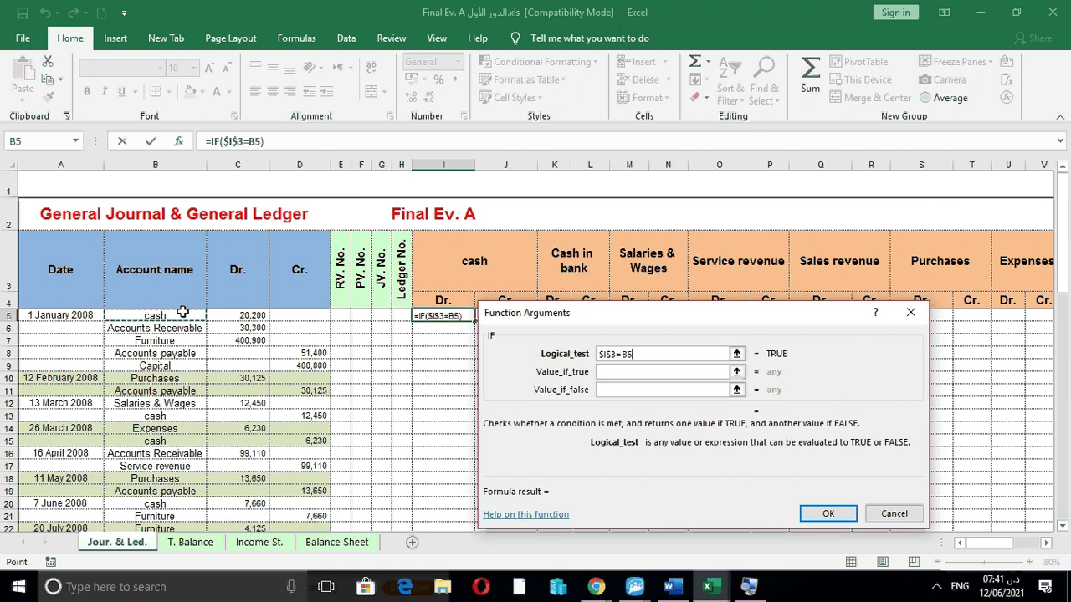
Complete the IF function with C5 if true and 0 if false, and fill it down the cash Dr. column
left_click(612, 372)
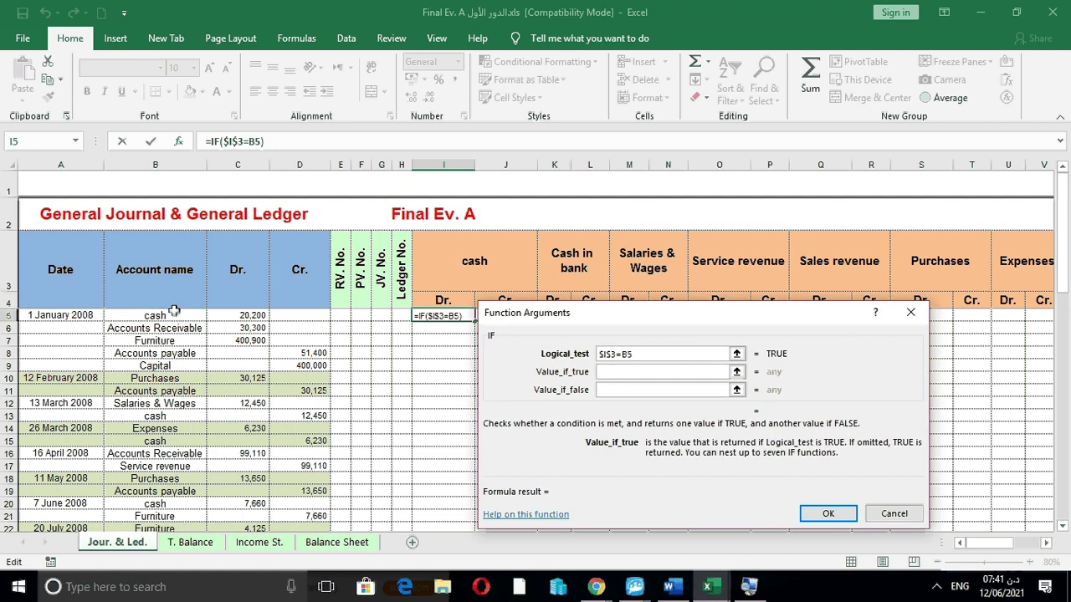
left_click(249, 316)
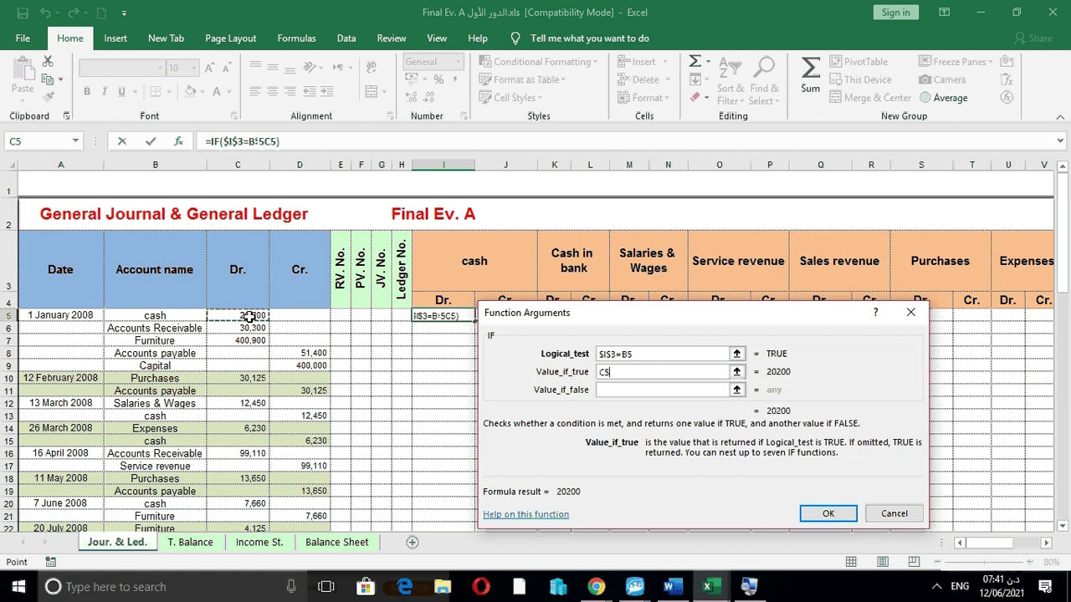
left_click(632, 390)
type("0")
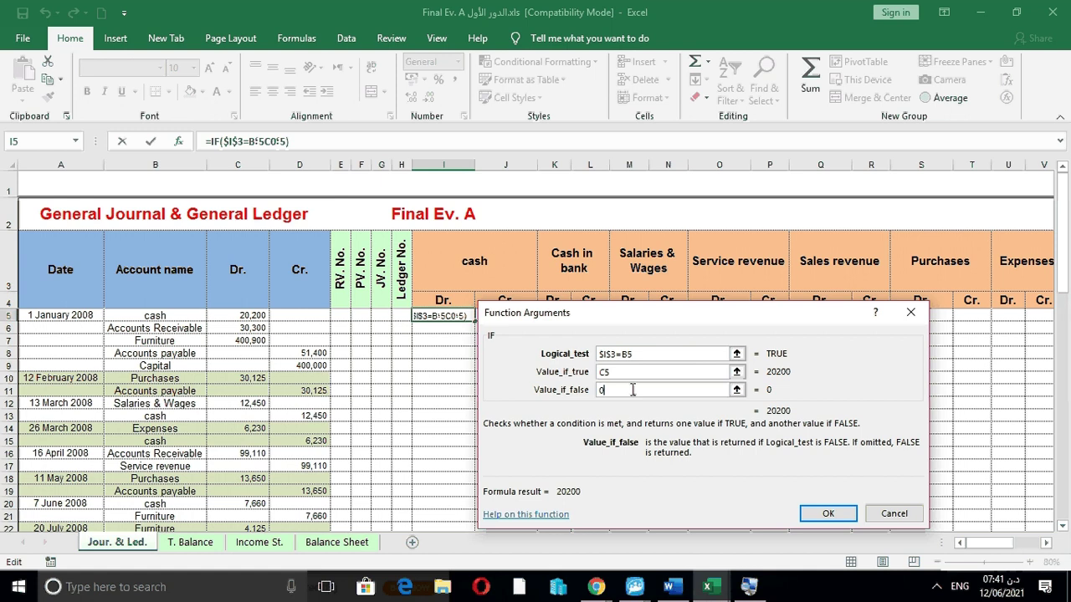
key("Return")
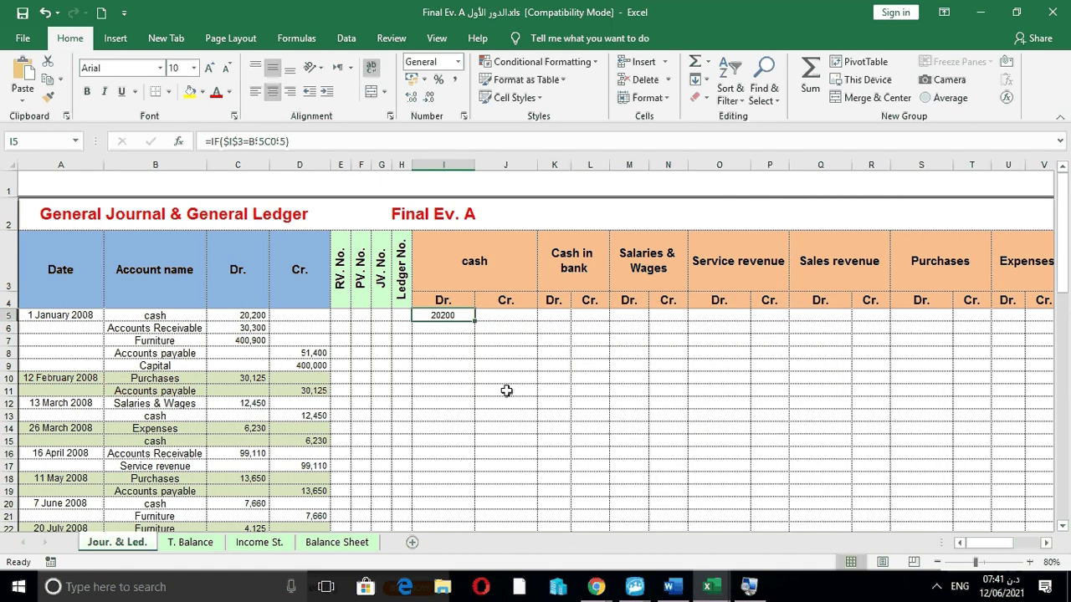
double_click(474, 320)
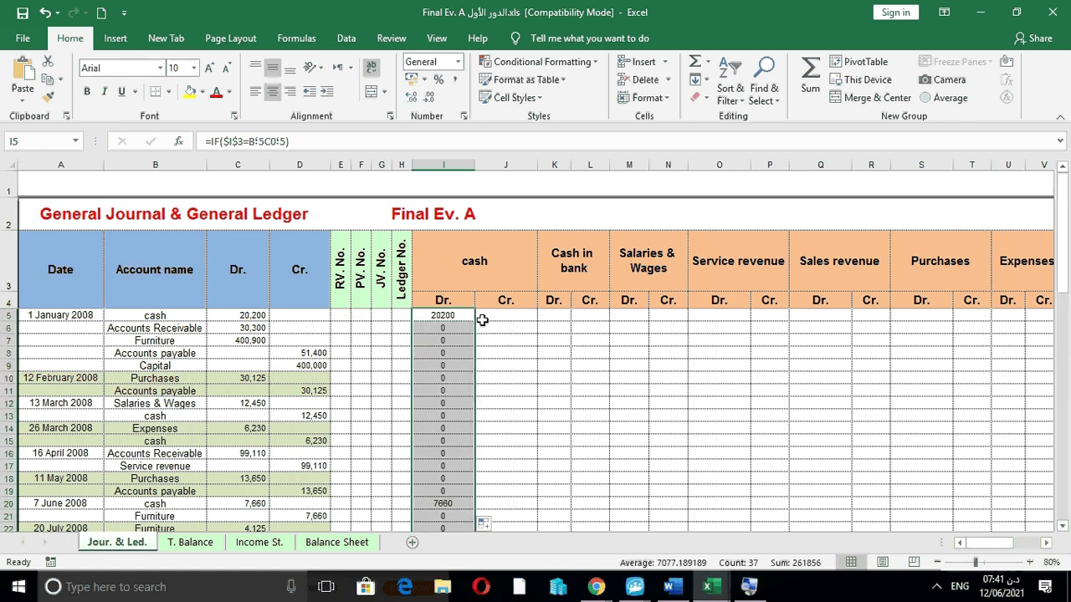
Insert an IF function in cell J5 with the logical test $I$3=B5
left_click(486, 321)
left_click(178, 141)
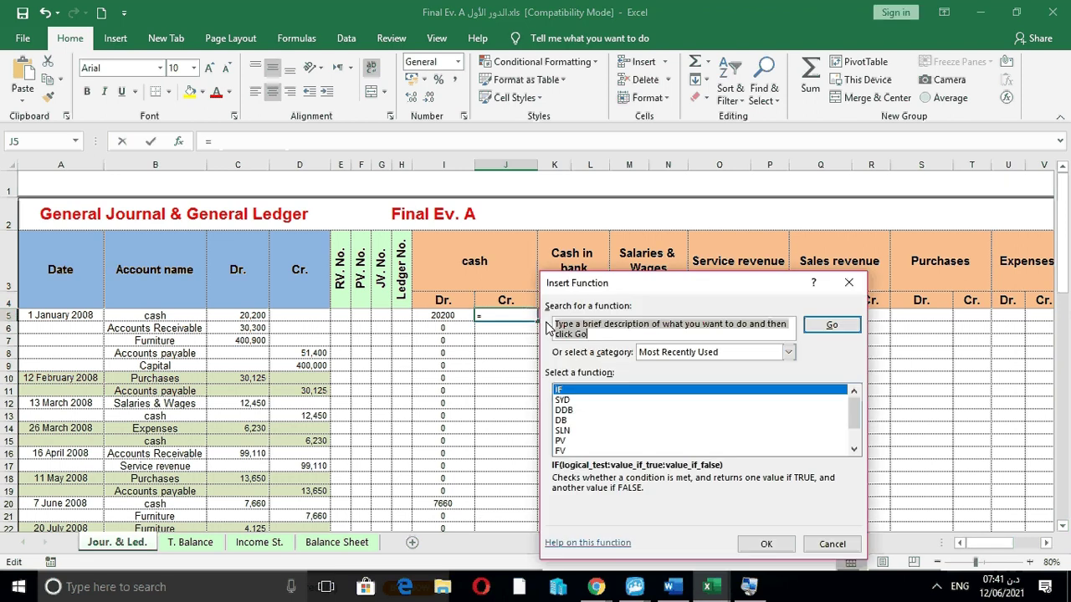
left_click(766, 544)
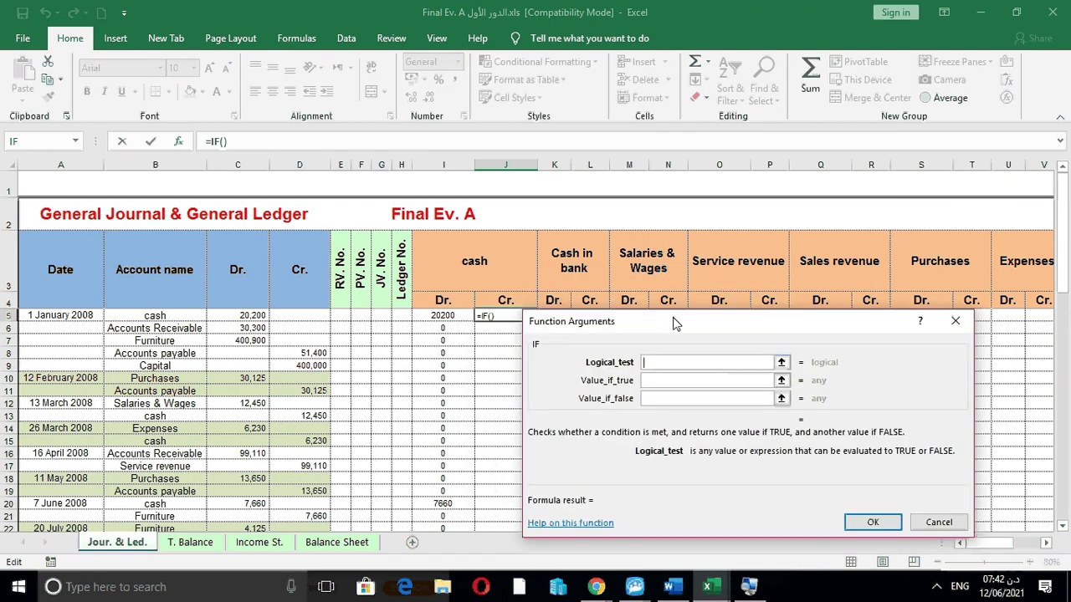
left_click(500, 272)
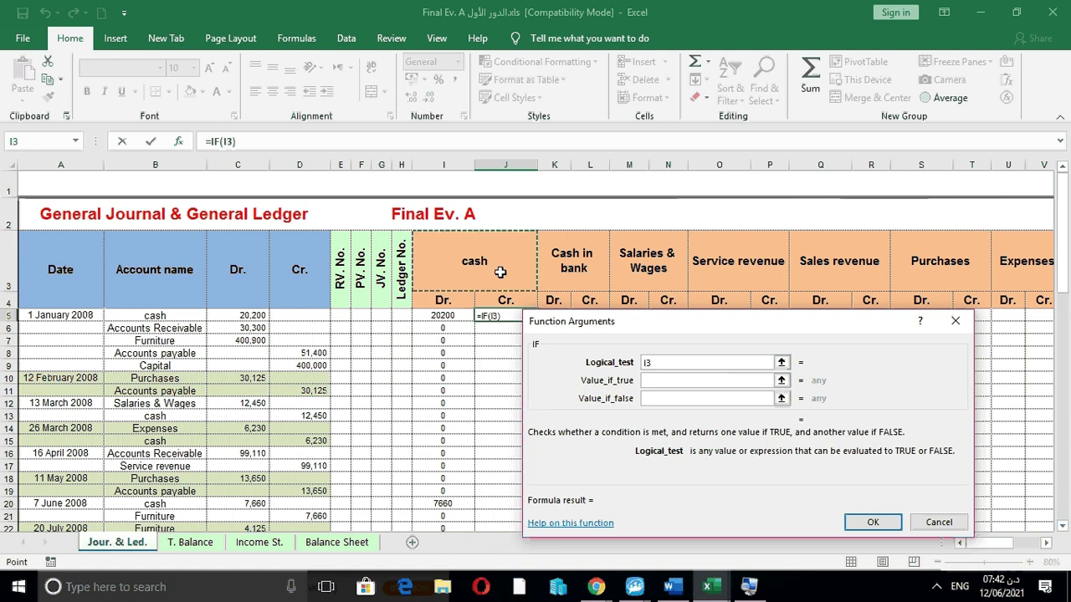
key("F4")
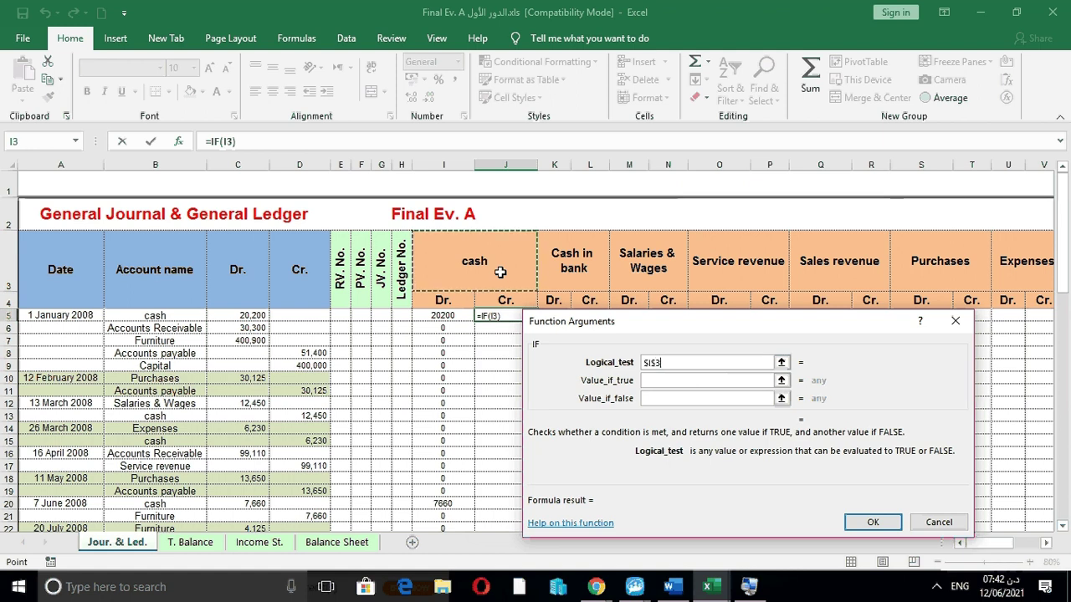
type("=")
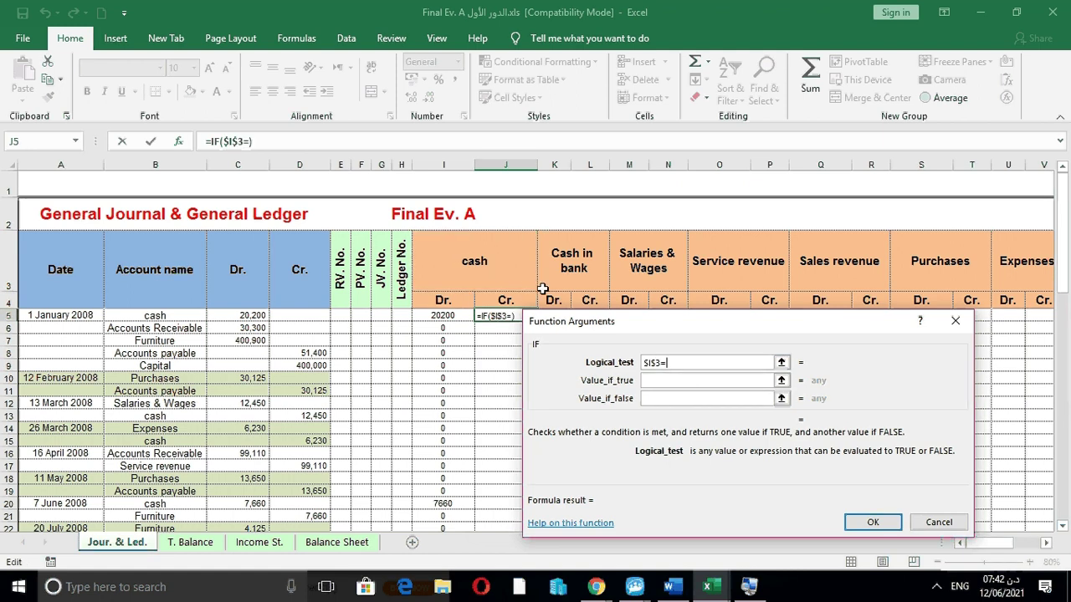
type("b5")
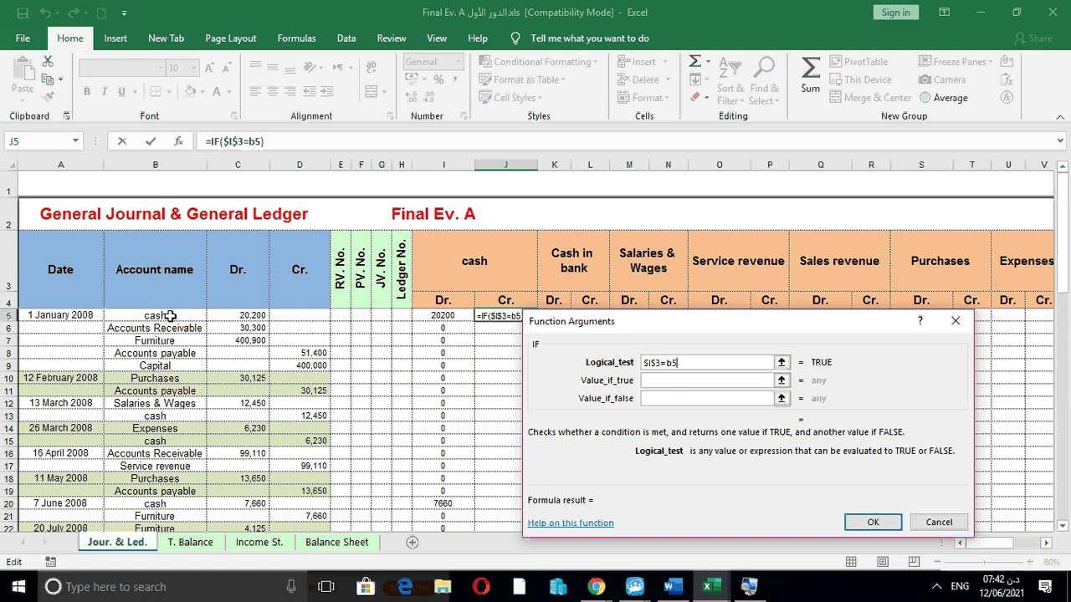
key("BackSpace")
key("BackSpace")
left_click(136, 312)
Complete the IF function with D5 if true and 0 if false, and fill it down the cash Cr. column
left_click(733, 381)
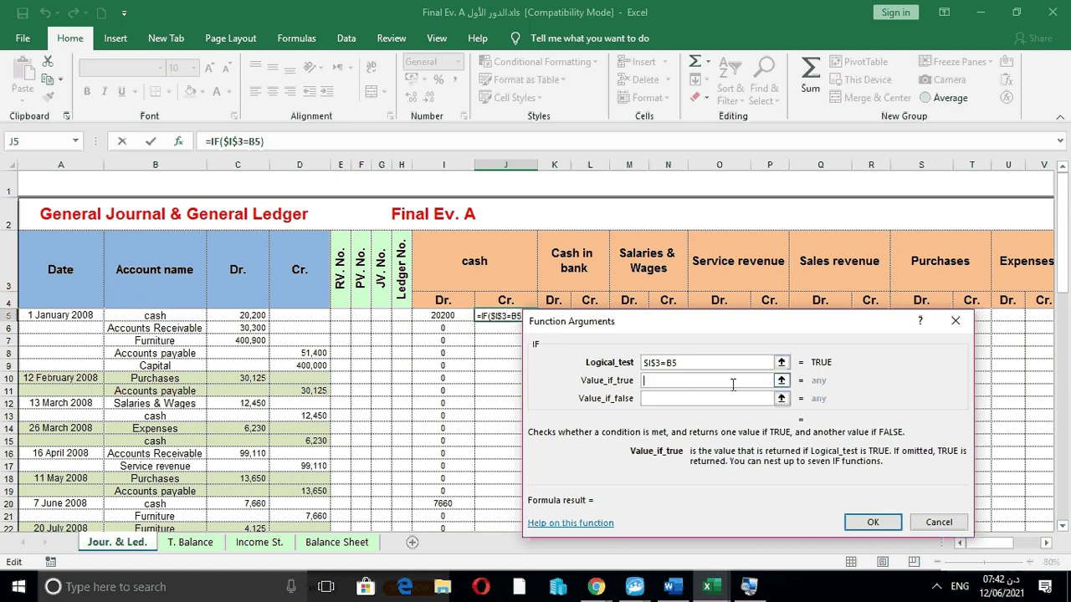
left_click(308, 317)
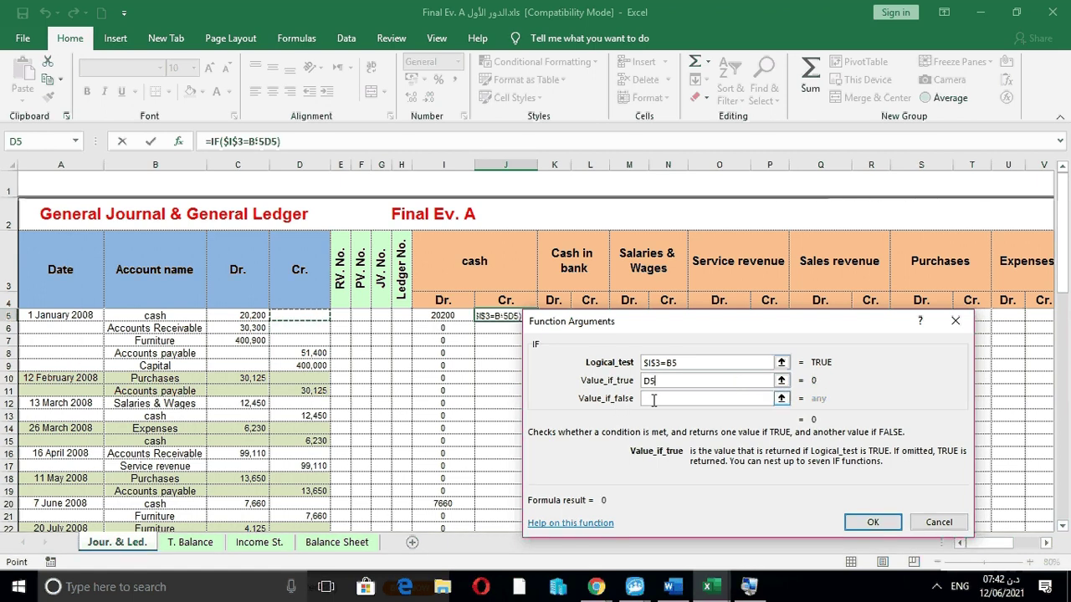
type("0!")
key("Return")
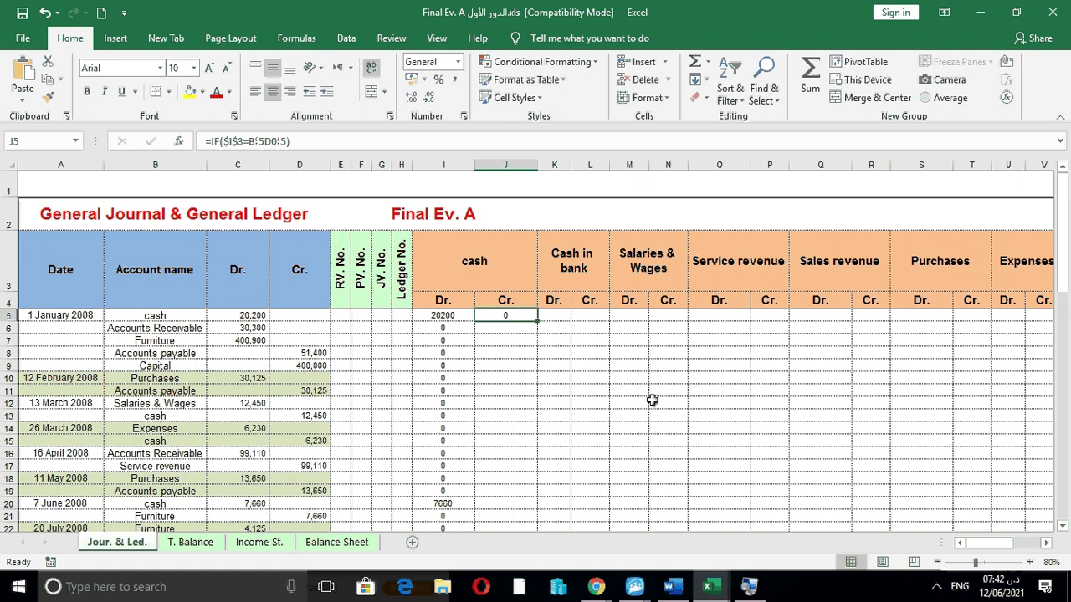
double_click(537, 322)
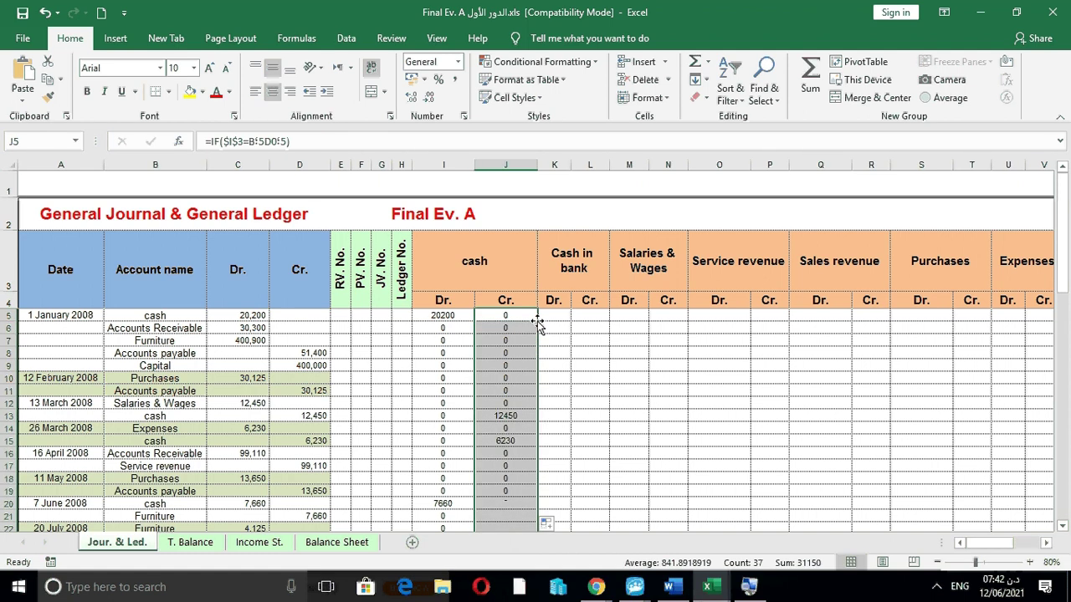
left_click(333, 415)
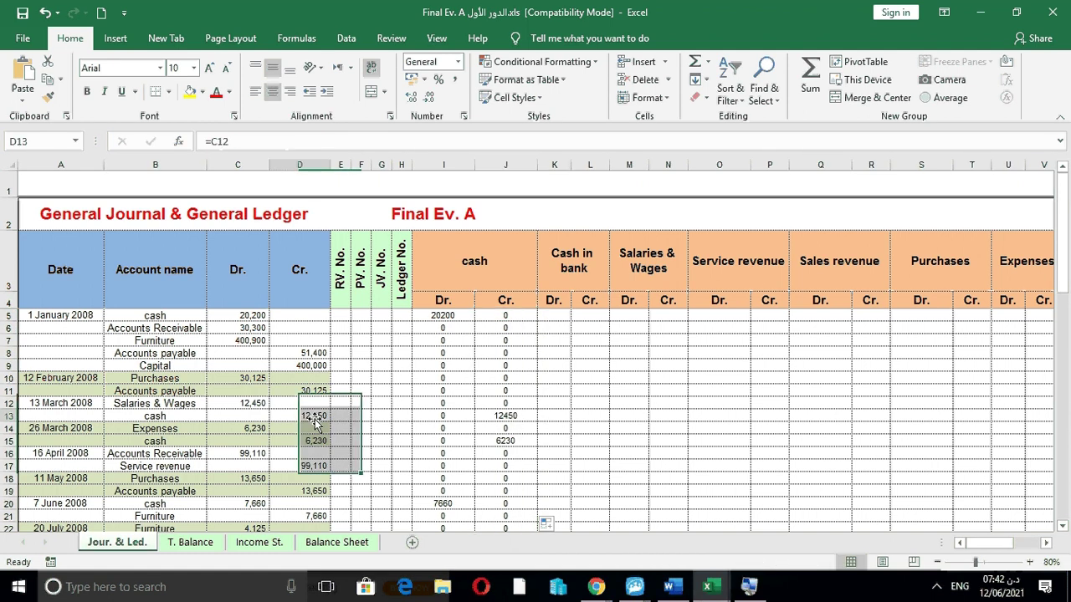
Compare the 13 March cash credit entry in the journal with its posting in the ledger's cash Cr. column
left_click(168, 413)
left_click(310, 415)
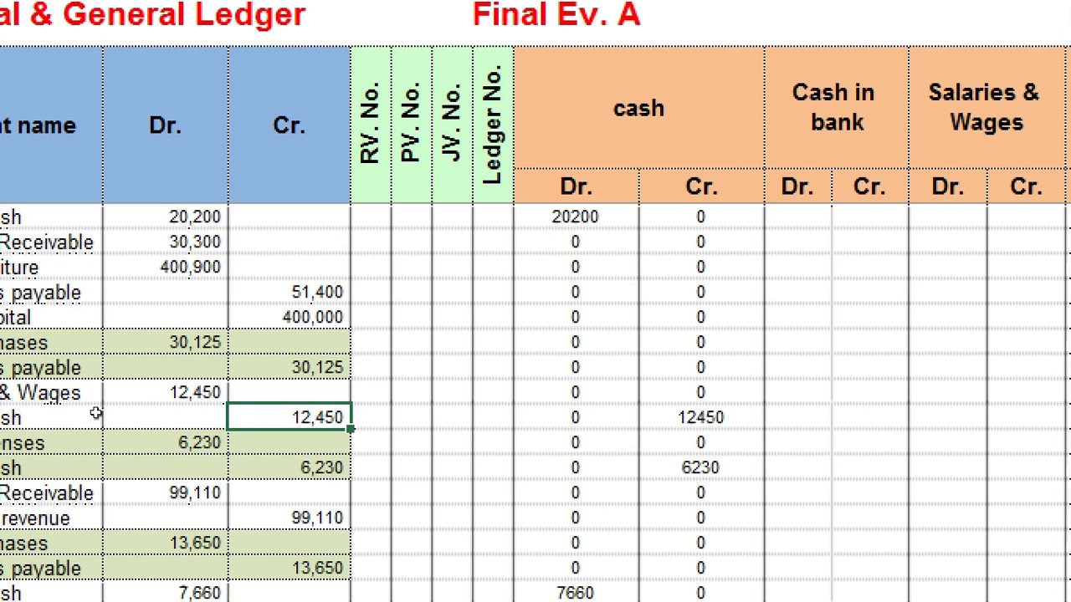
left_click(170, 427)
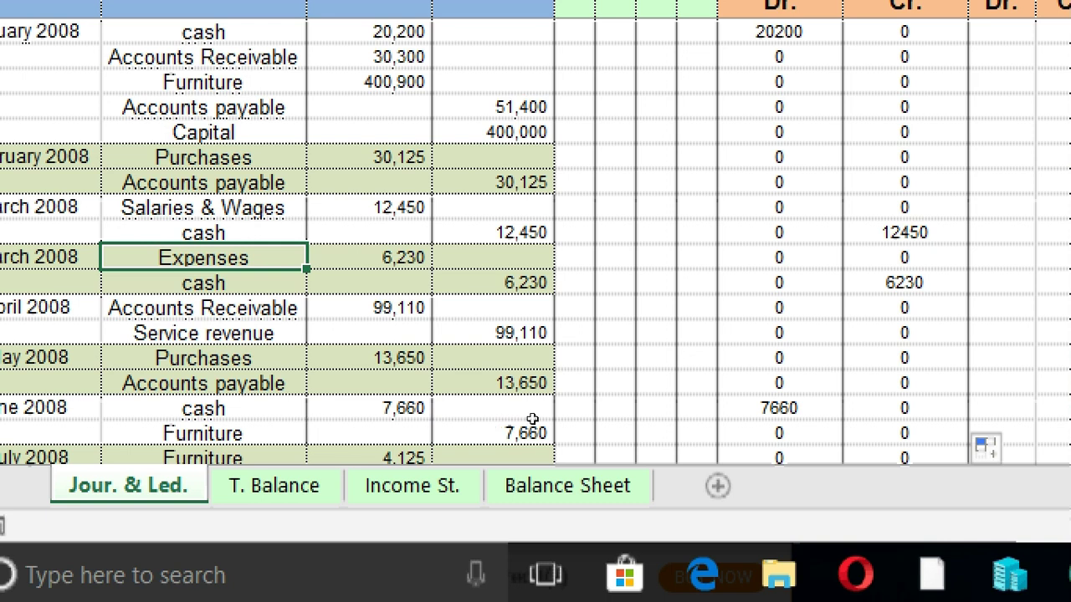
key("Up")
key("Right")
key("Right")
key("Right")
key("Right")
key("Right")
key("Right")
key("Right")
key("Right")
key("Left")
key("Left")
key("Left")
key("Left")
key("Left")
key("Left")
key("Left")
key("Left")
type("o")
key("Return")
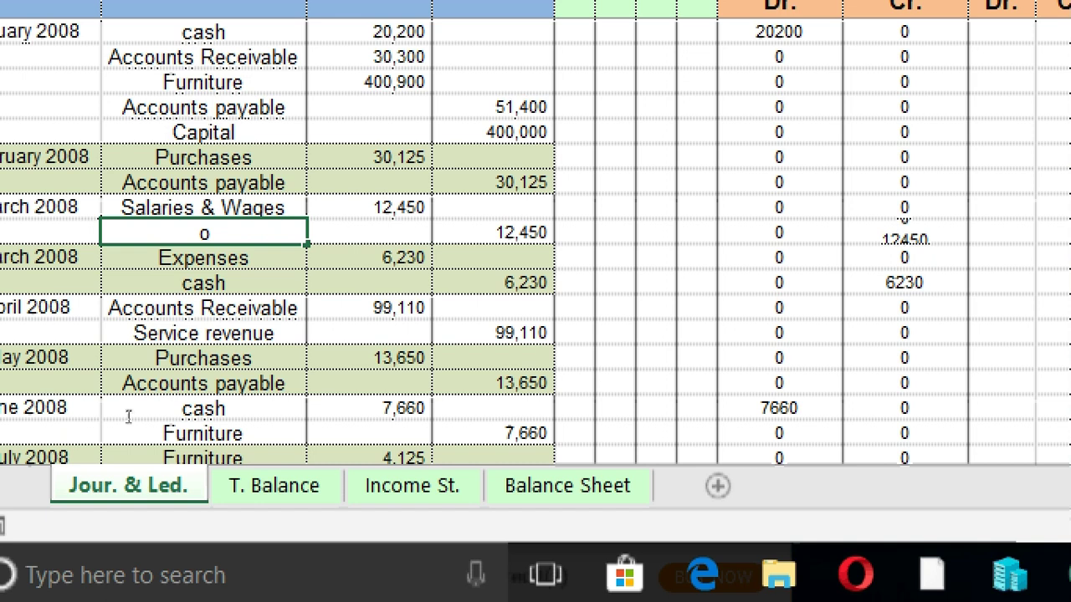
key("ctrl+z")
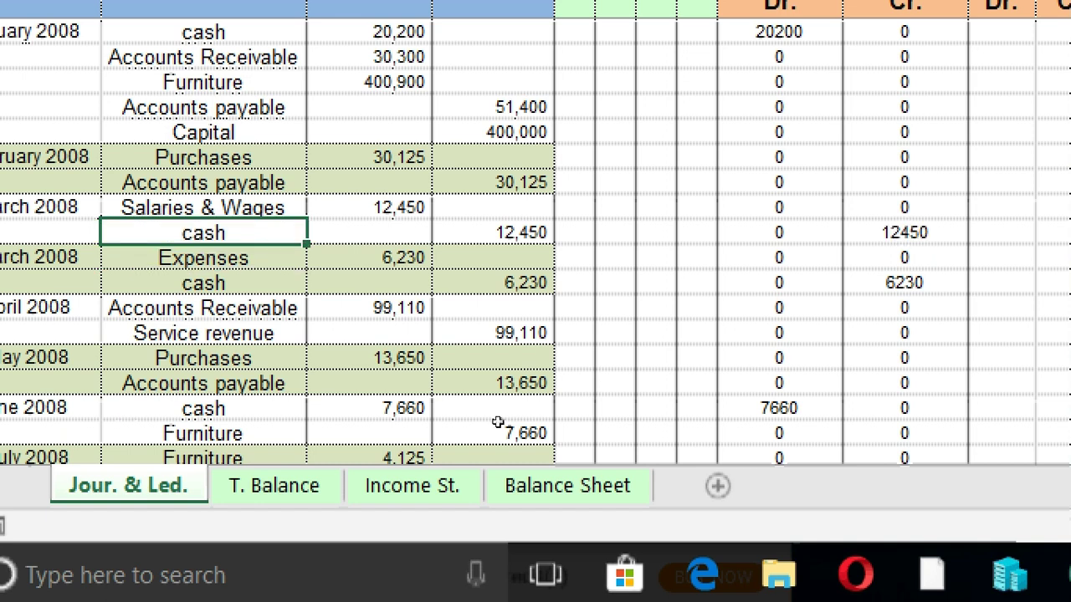
type("-")
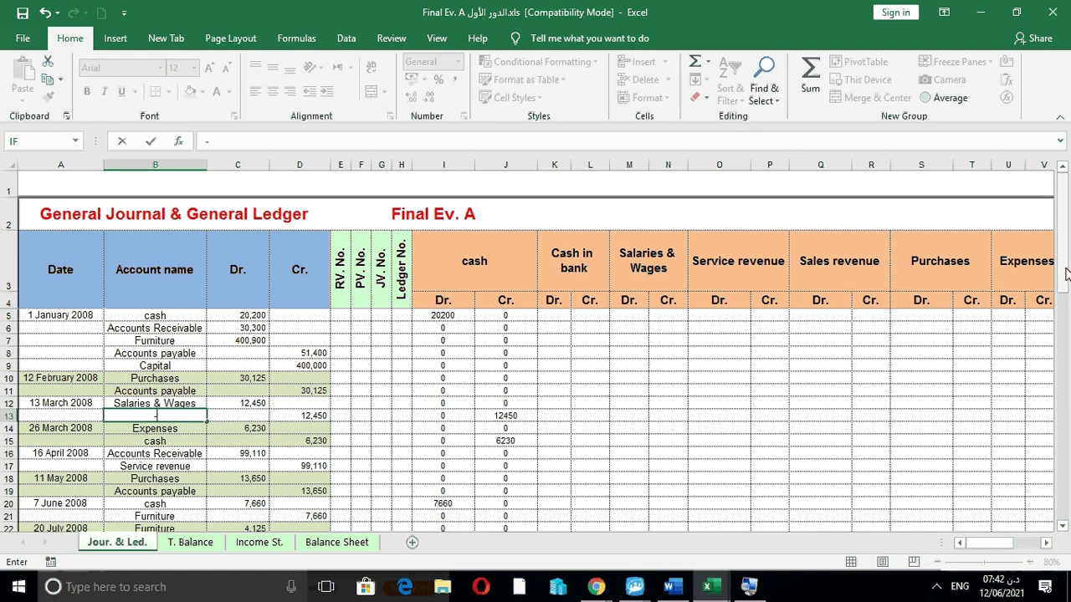
left_click(562, 315)
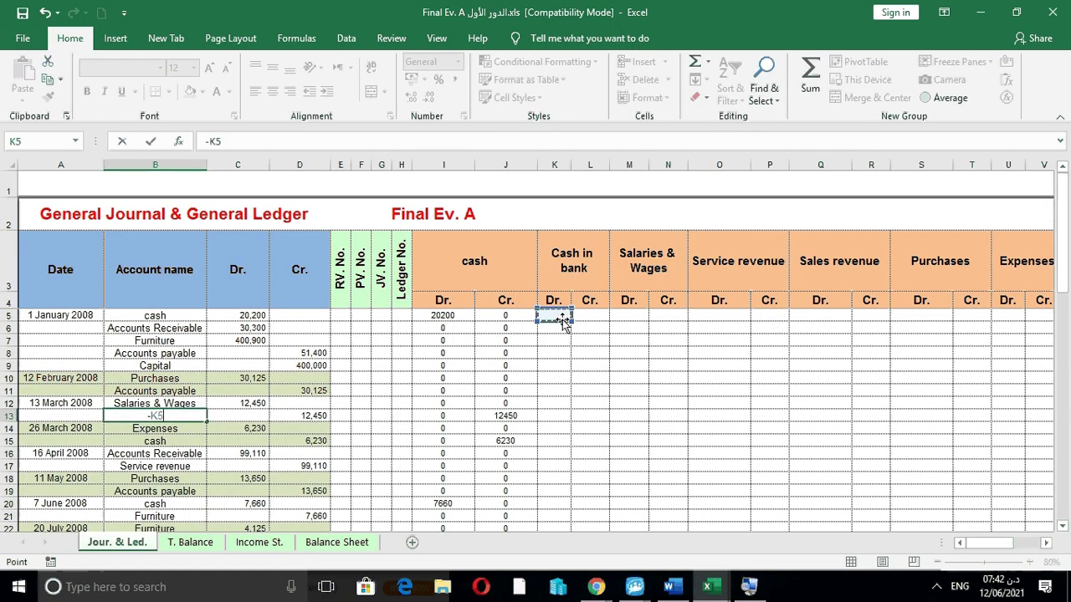
key("BackSpace")
key("BackSpace")
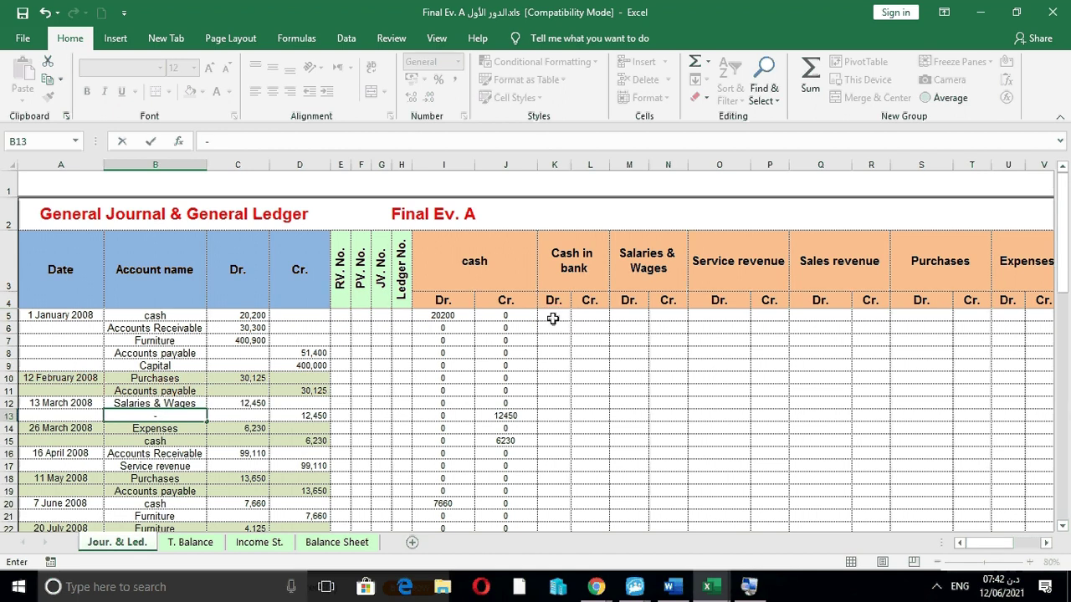
key("Return")
key("ctrl+z")
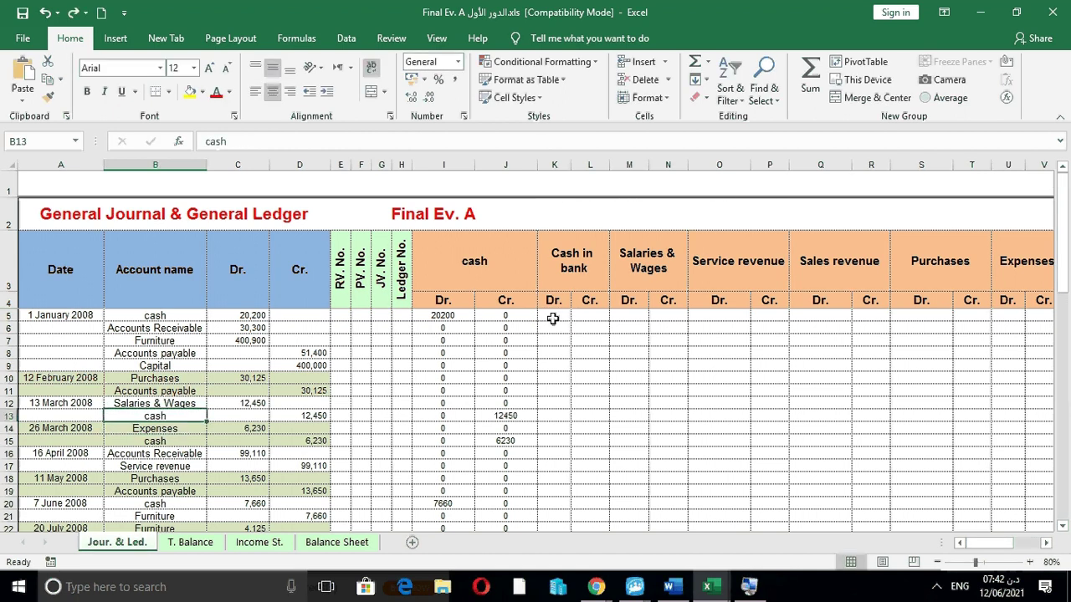
Insert an IF function in cell K5 with the logical test $K$3=B5
left_click(553, 316)
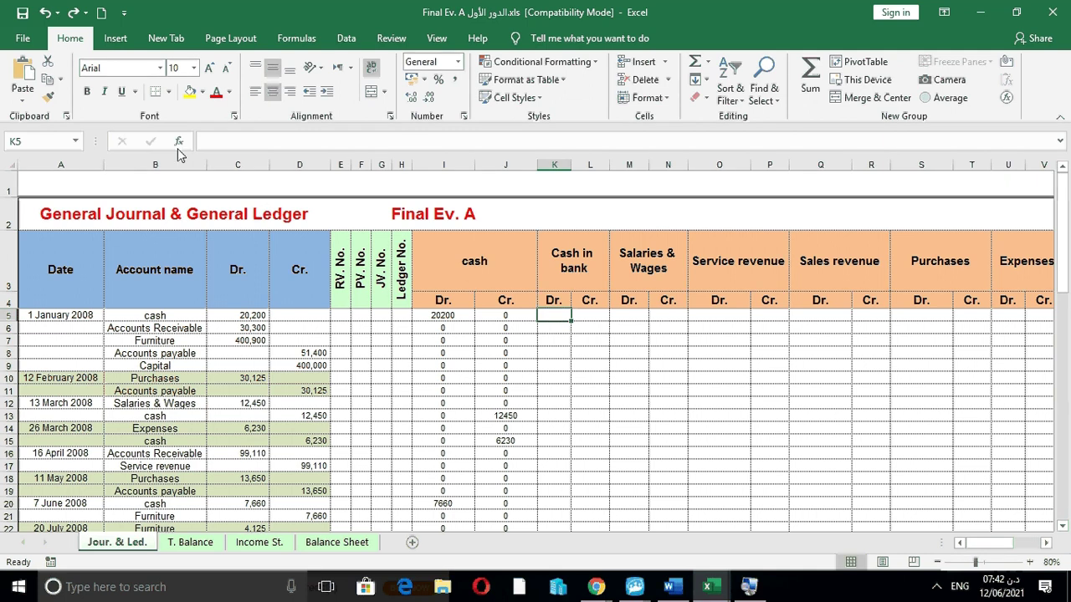
left_click(178, 141)
left_click(809, 548)
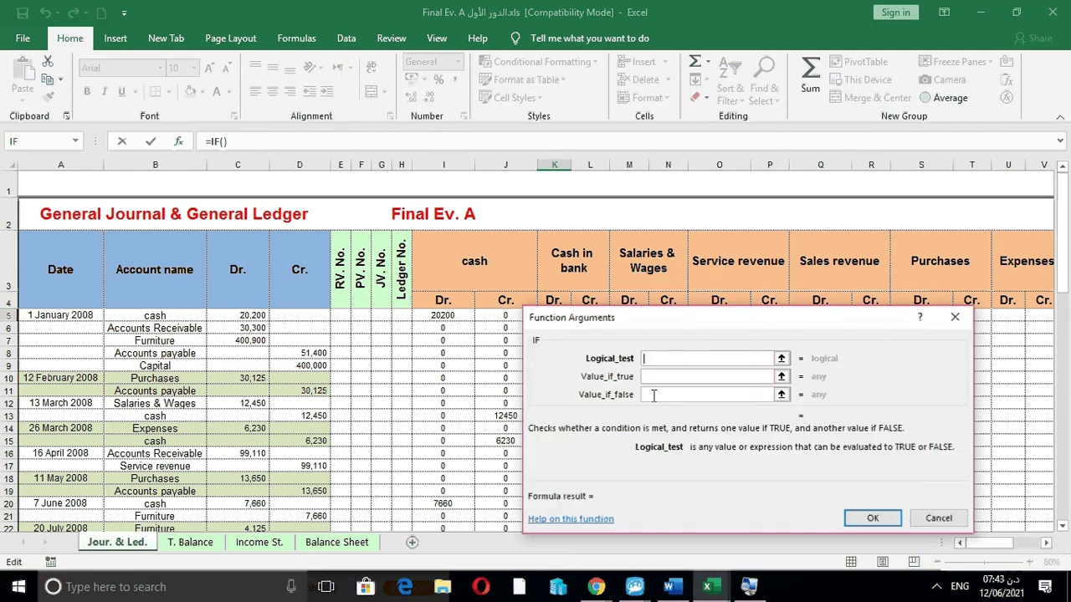
left_click(569, 268)
key("F4")
type("=")
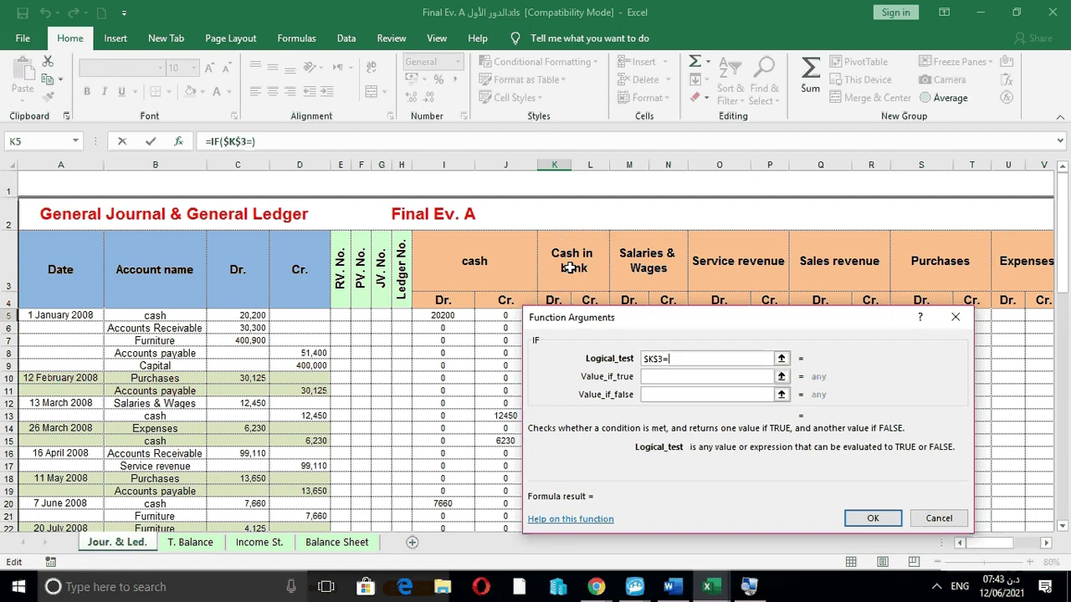
type("b5")
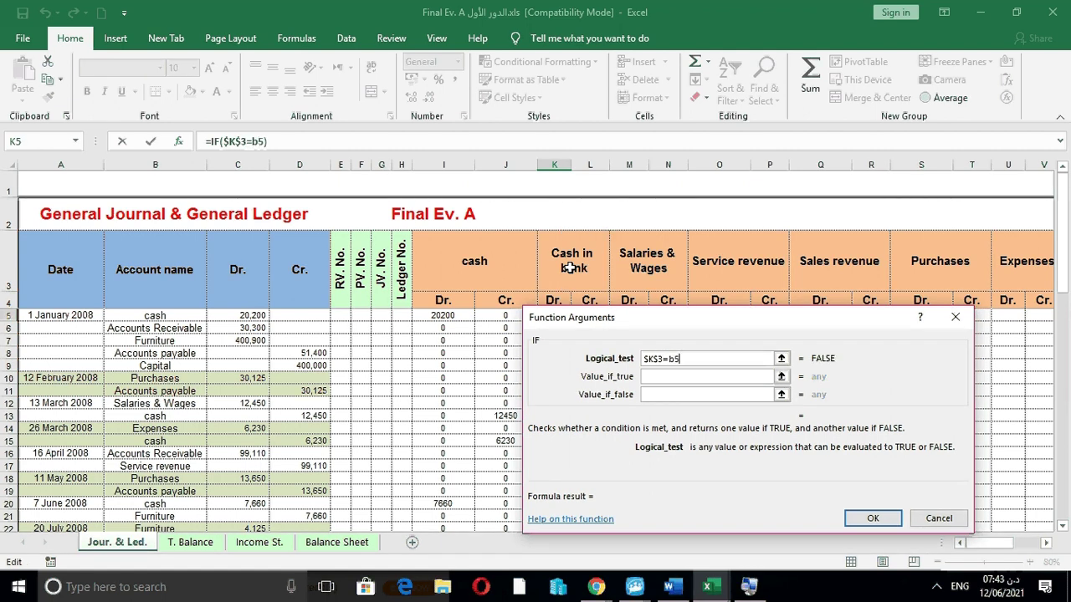
Complete the IF function in K5 with C5 if true and 0 if false
left_click(732, 379)
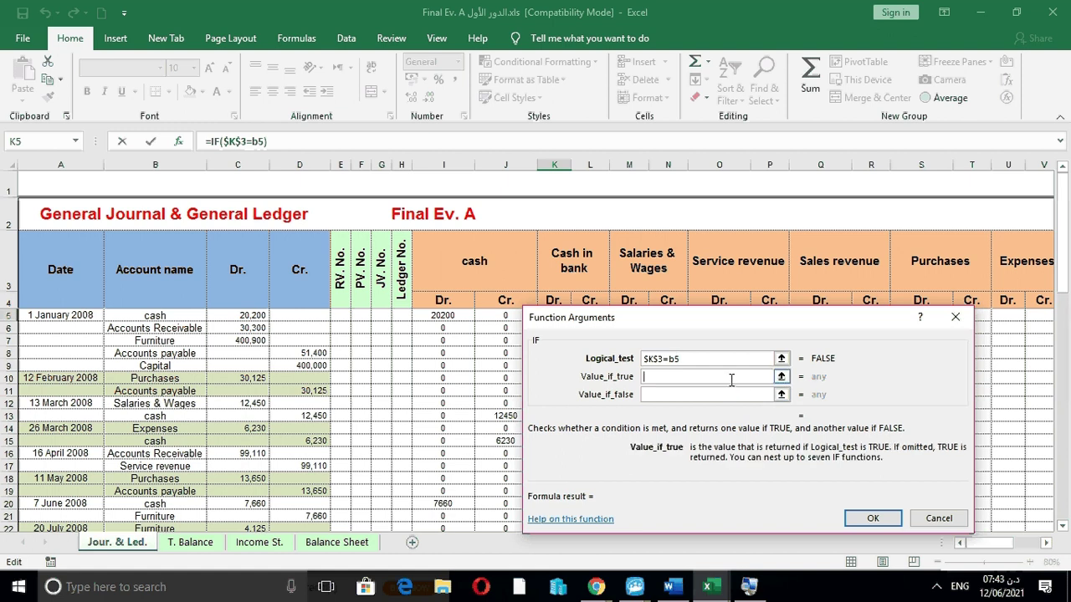
type("c5")
left_click(731, 394)
type("0")
key("Return")
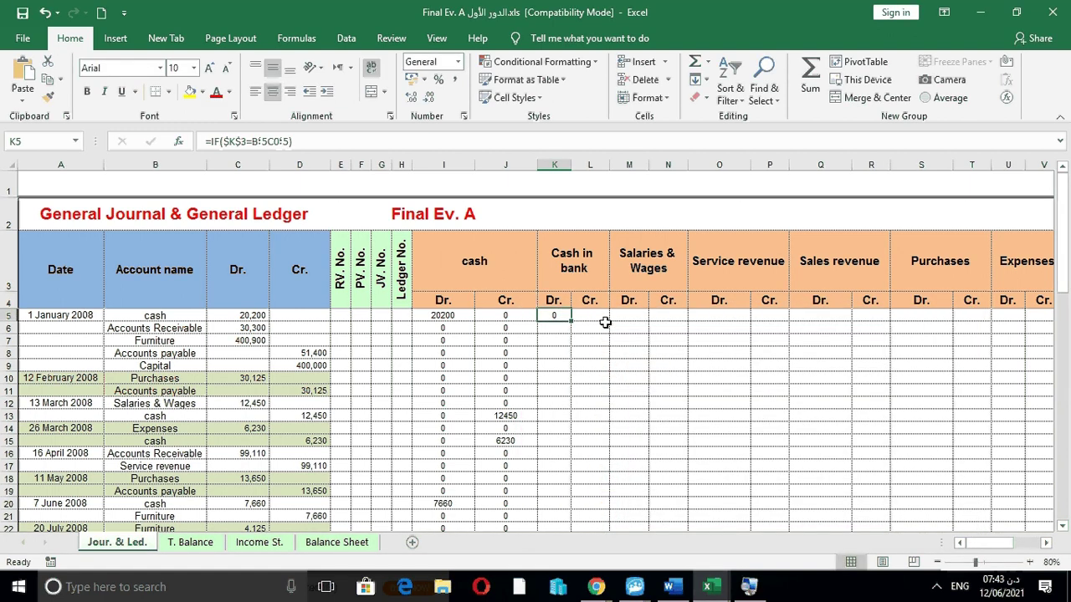
Insert an IF function in cell L5 with the logical test $K$3=B5
left_click(581, 281)
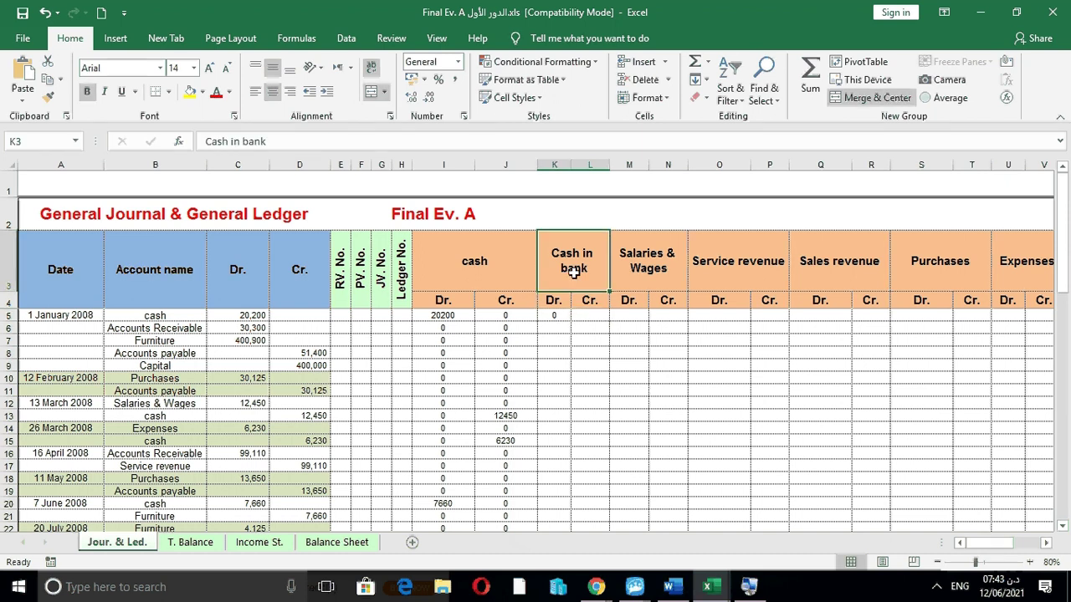
left_click(585, 314)
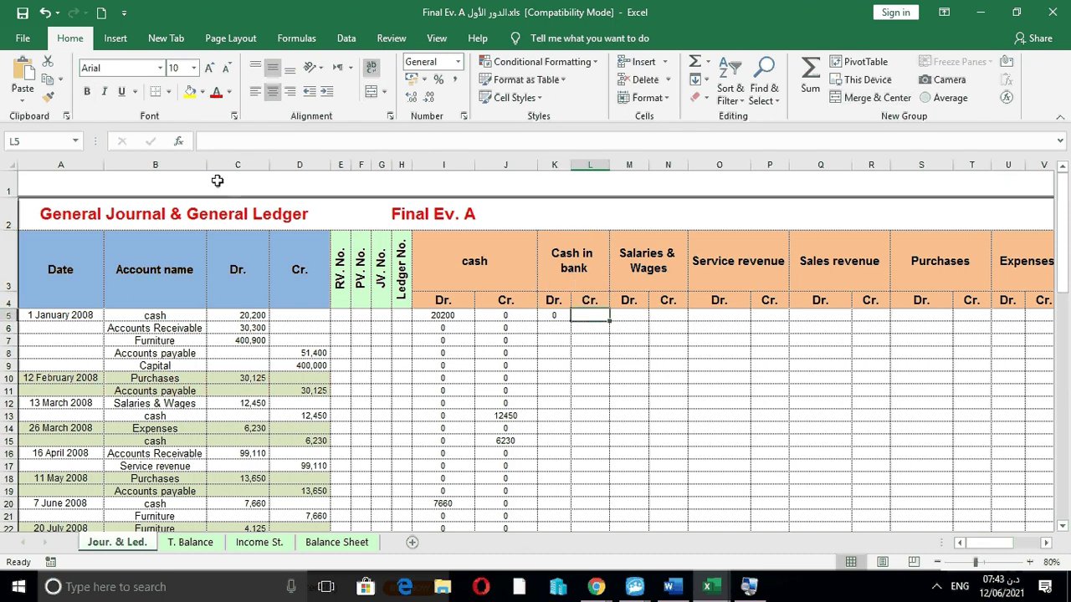
left_click(176, 142)
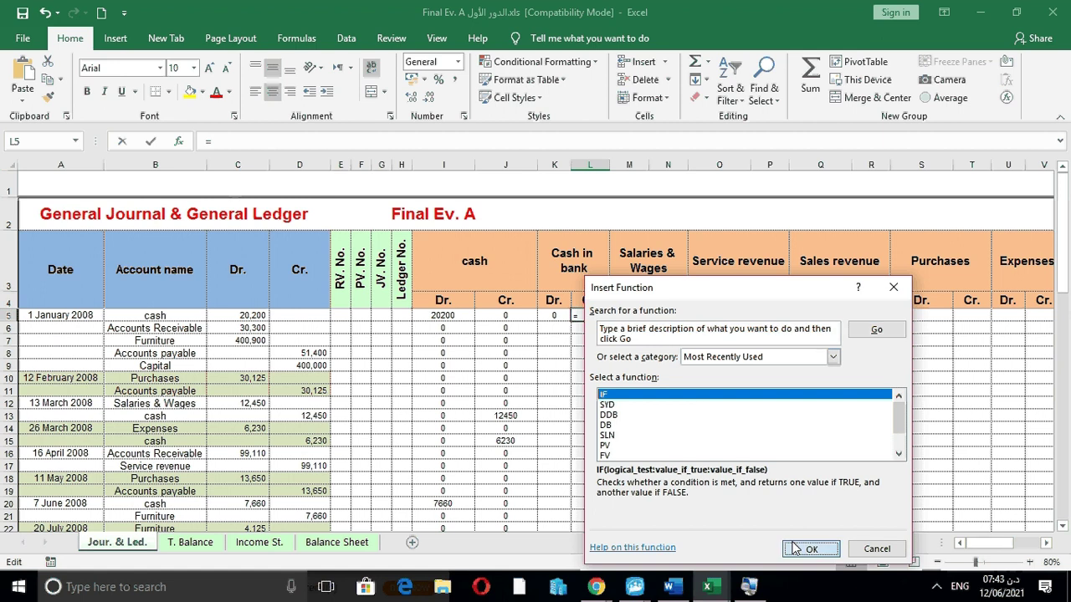
left_click(808, 547)
left_click(571, 257)
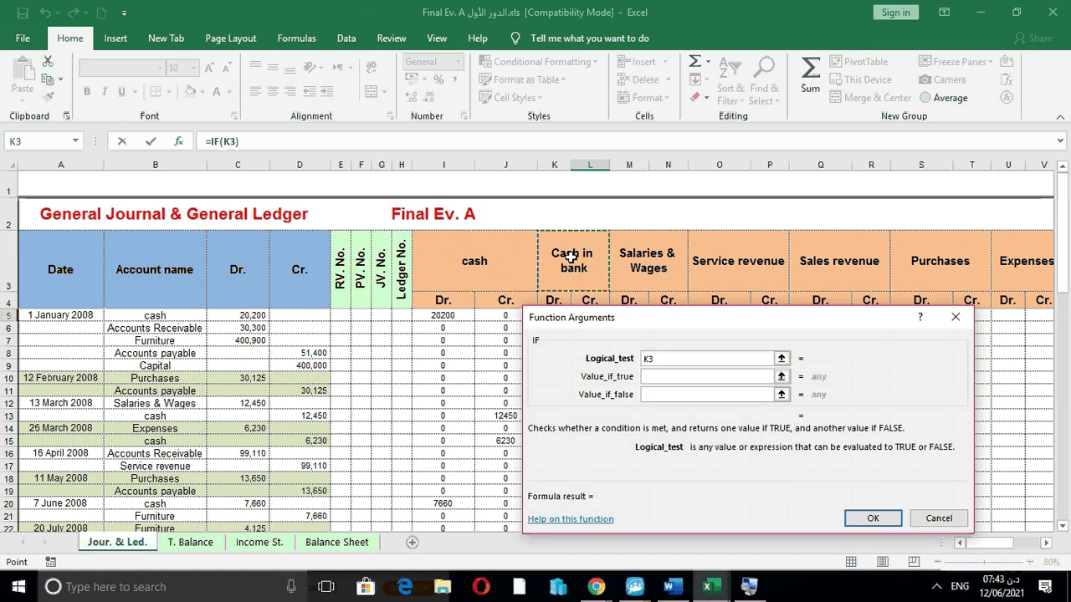
key("F4")
type("=b5")
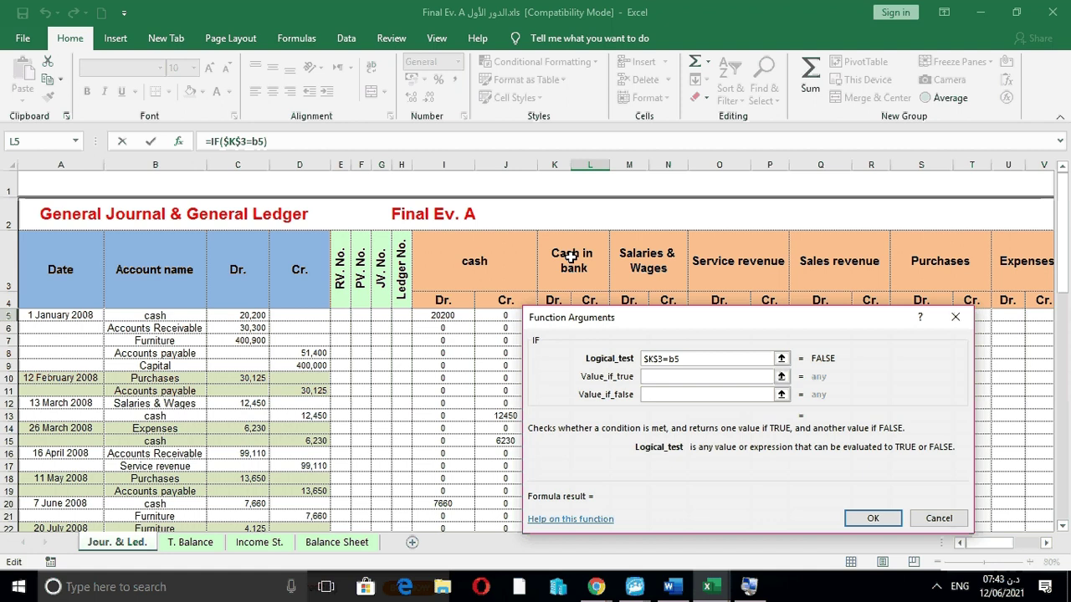
Complete the IF function in L5 with D5 if true and 0 if false
left_click(674, 377)
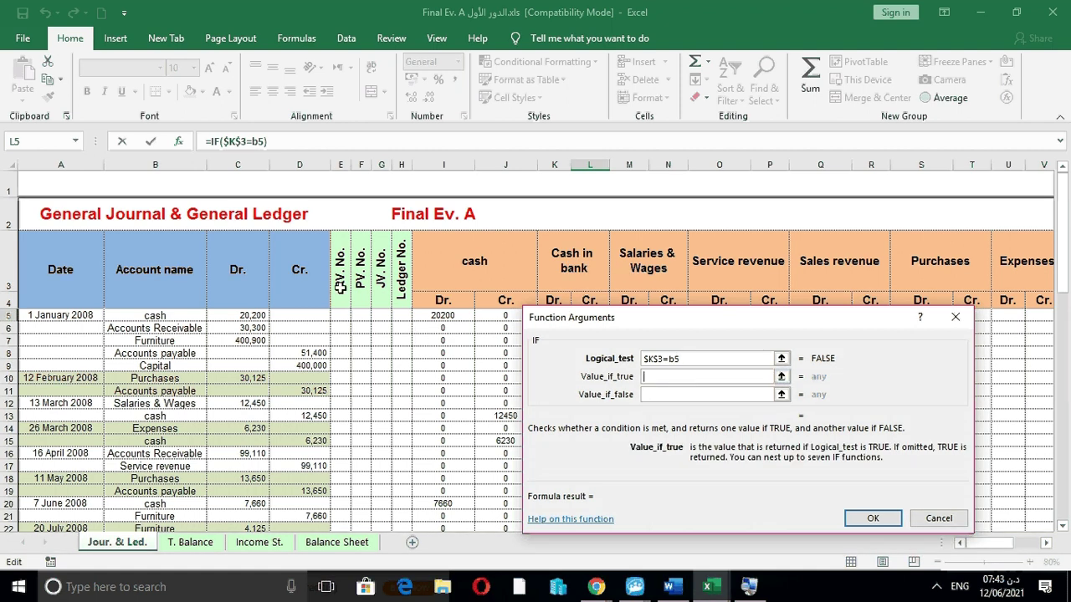
left_click(309, 317)
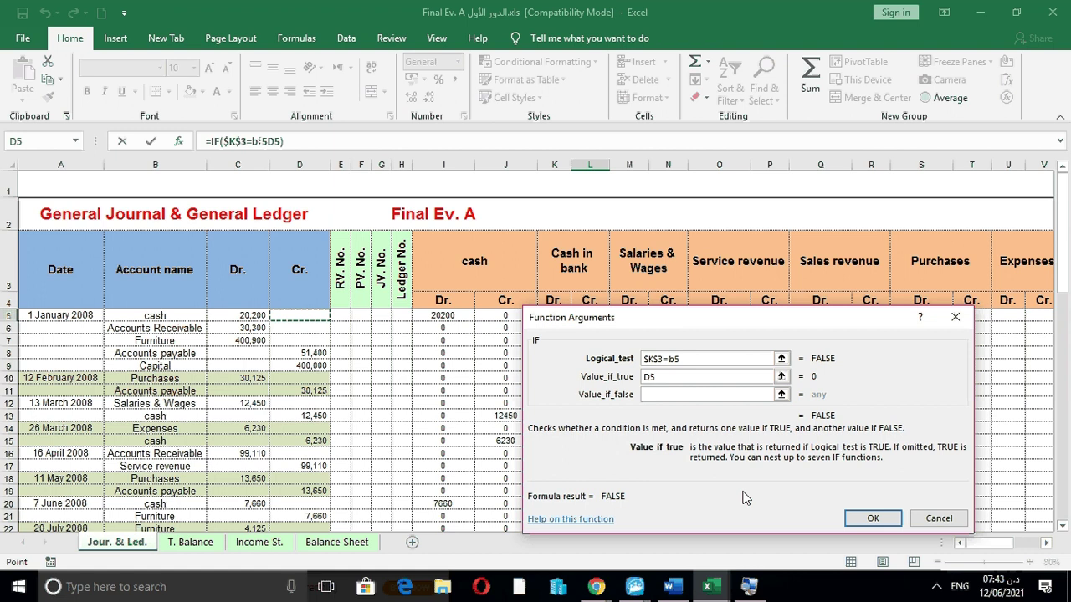
left_click(690, 395)
type("0")
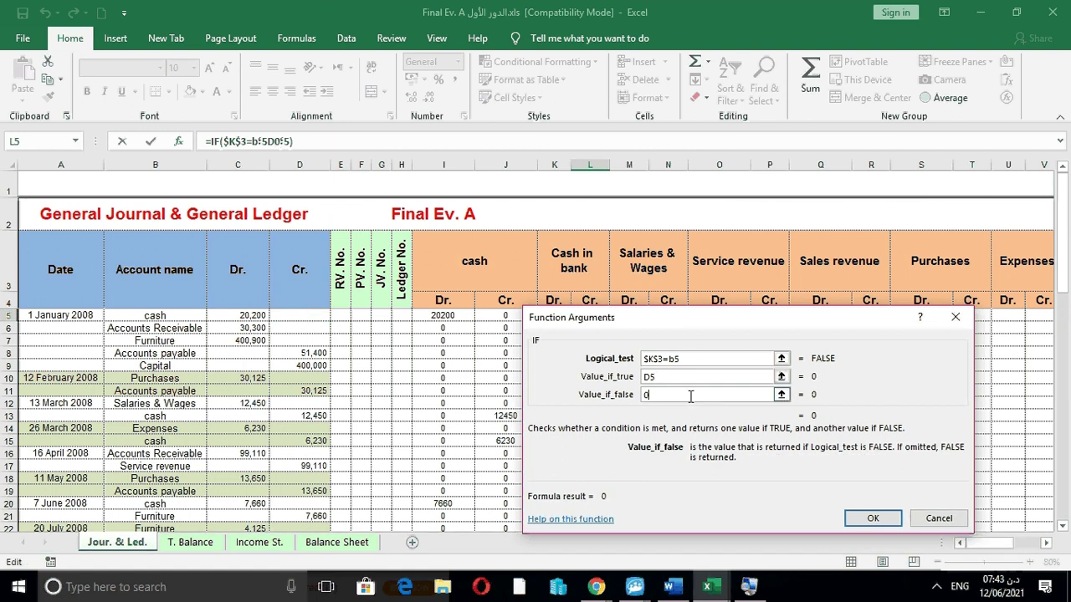
key("Return")
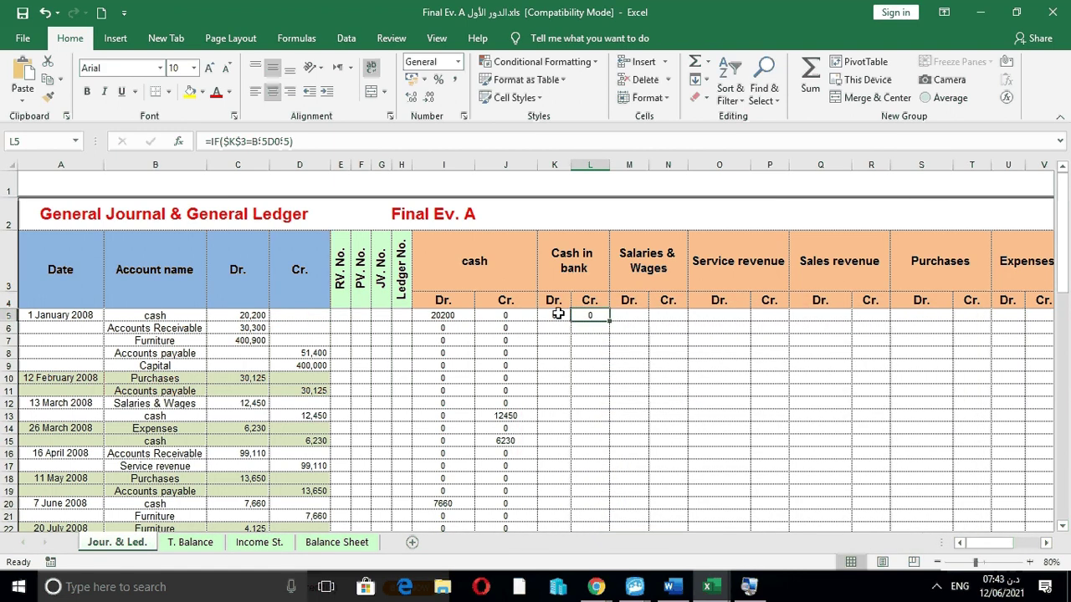
Fill the IF formulas in K5:L5 down the Cash in bank Dr. and Cr. columns and check them through row 41
left_click_drag(610, 322, 558, 317)
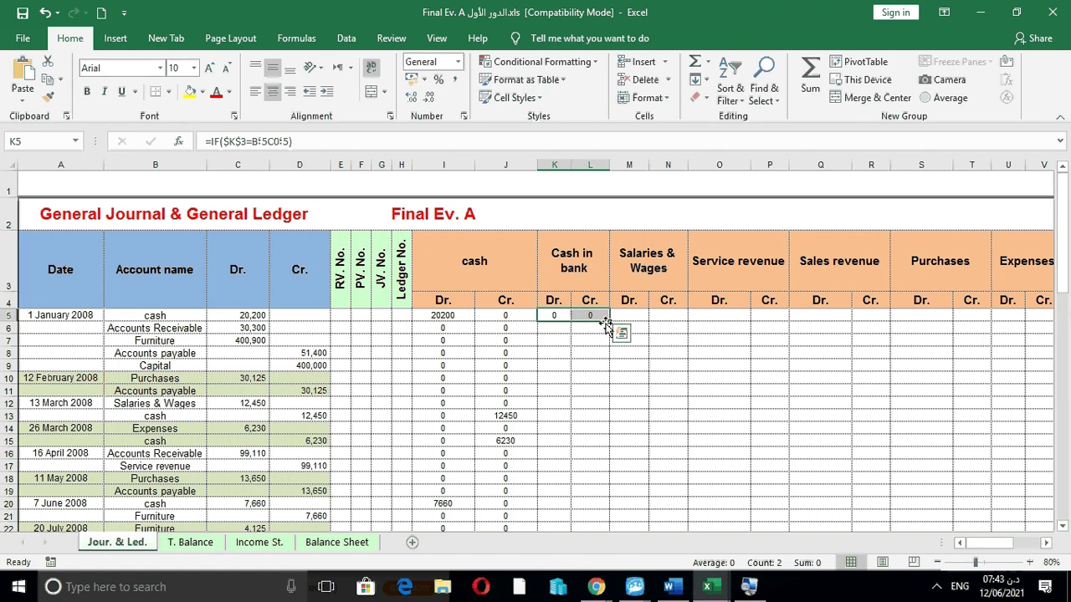
double_click(609, 321)
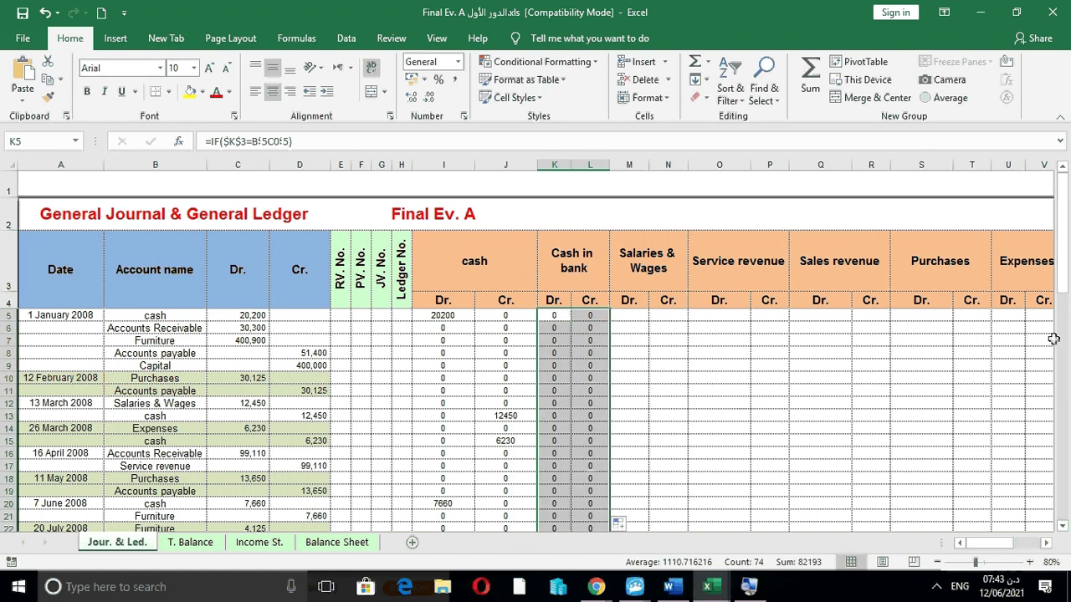
left_click_drag(1064, 289, 1065, 446)
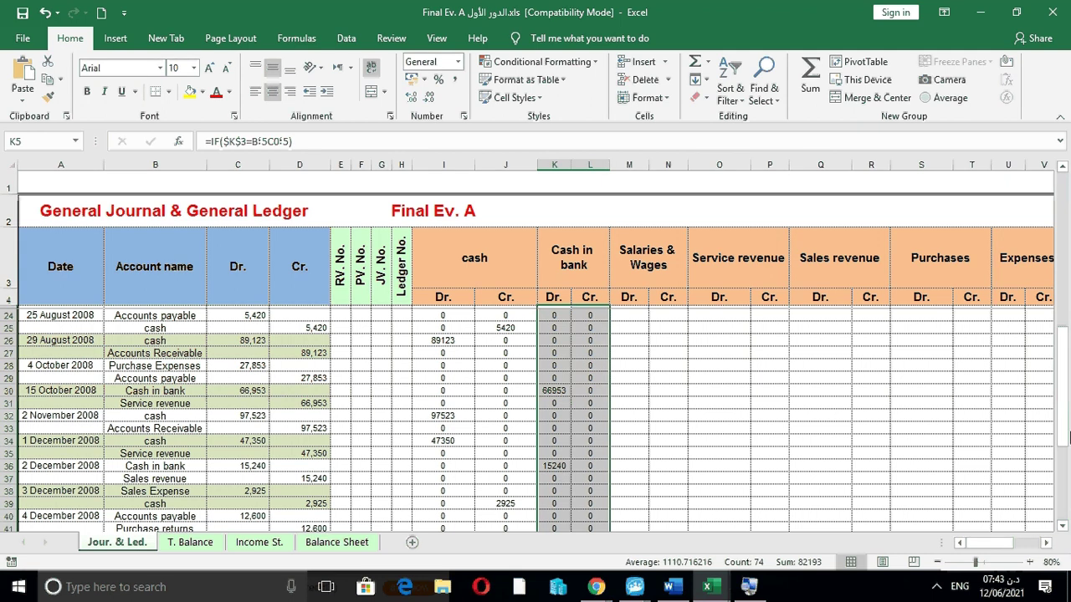
scroll(1065, 438, "down", 3)
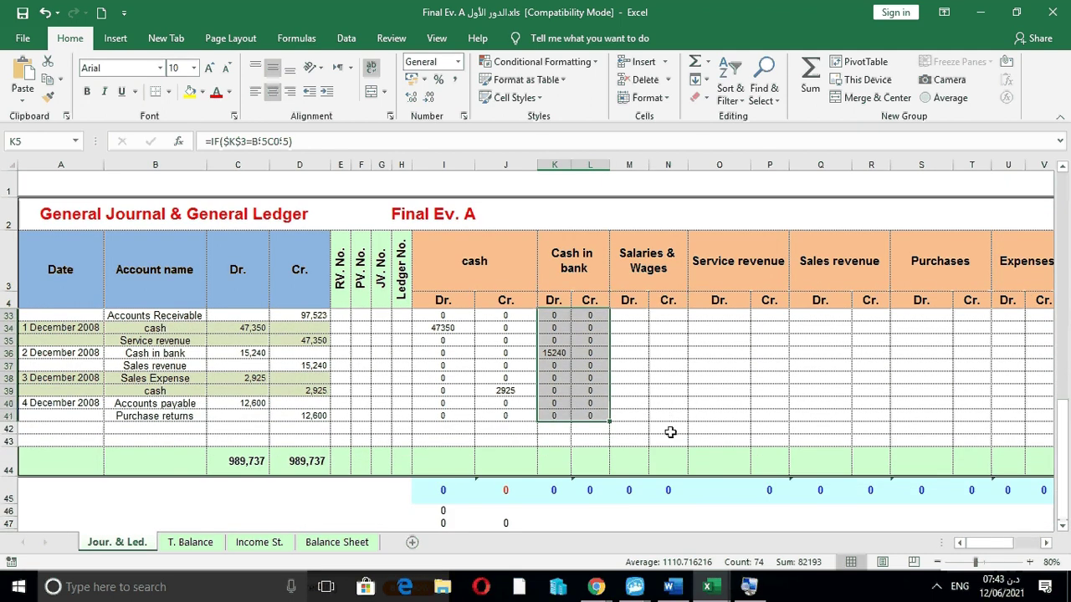
Undo the IF formulas entered in the ledger's Cash in bank and cash columns
key("ctrl+z")
key("ctrl+z")
key("ctrl+z")
key("ctrl+z")
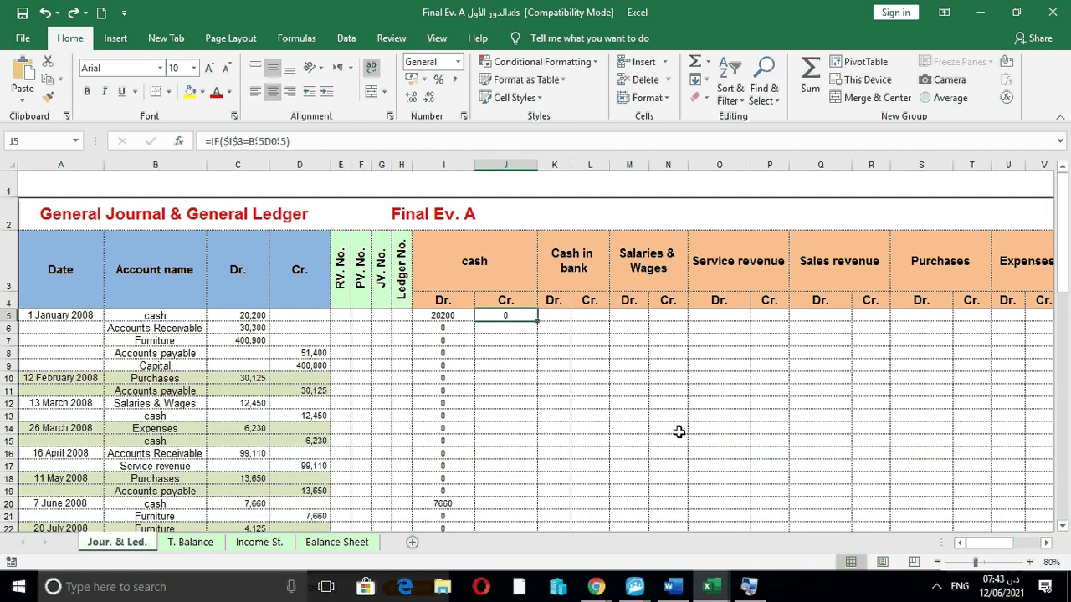
key("ctrl+z")
key("ctrl+z")
key("ctrl+z")
Undo the last entry in the V 7.xlsx workbook and return to the Final Ev. A workbook
key("alt+Tab")
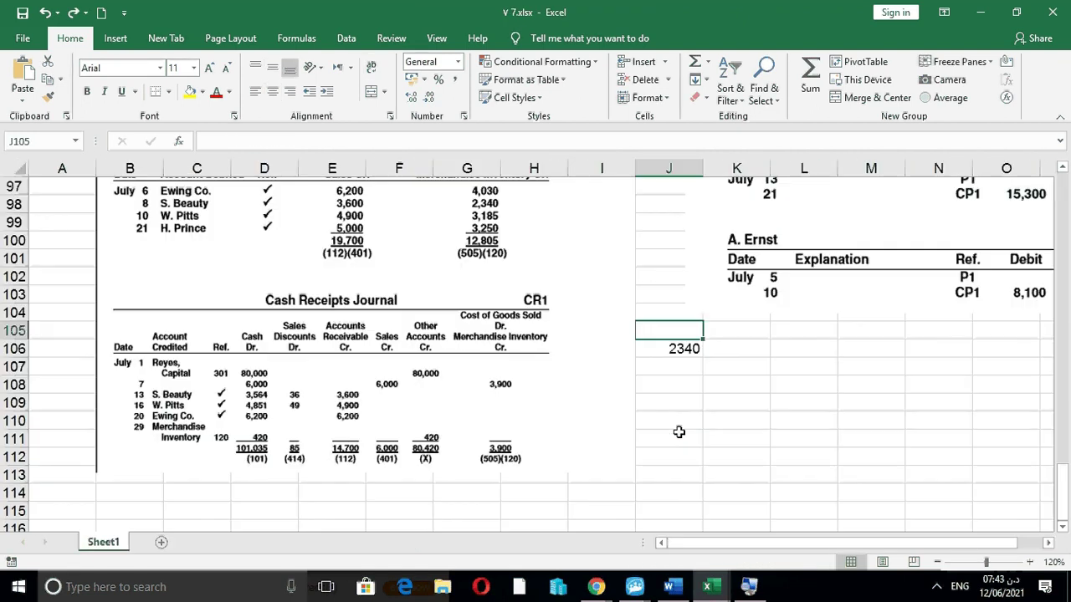
key("ctrl+z")
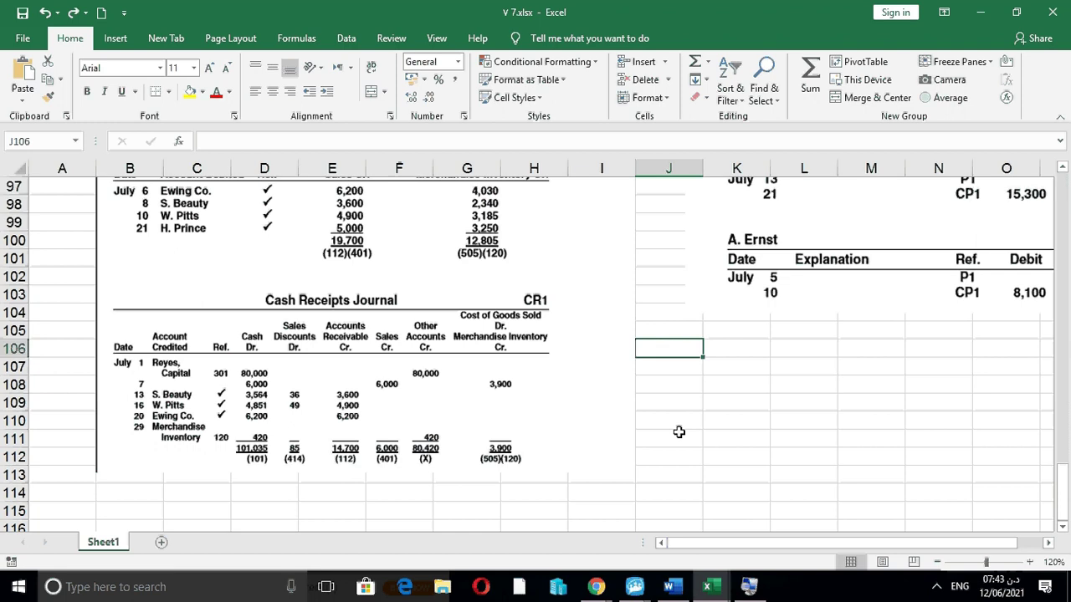
scroll(679, 432, "down", 2)
key("alt+Tab")
key("ctrl+Page_Down")
key("ctrl+Page_Down")
key("ctrl+Page_Down")
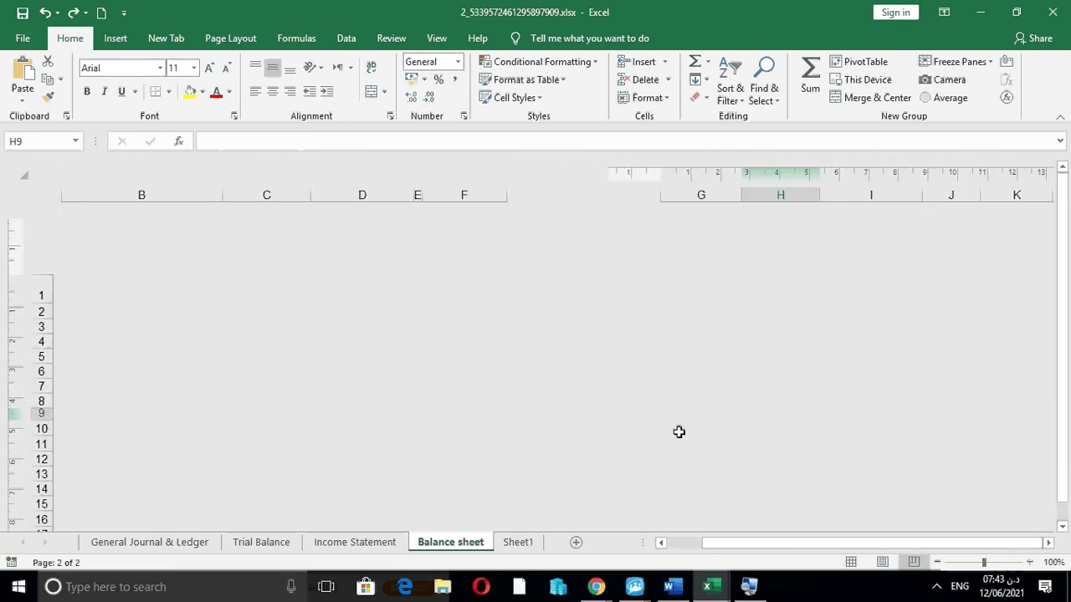
key("alt+Tab")
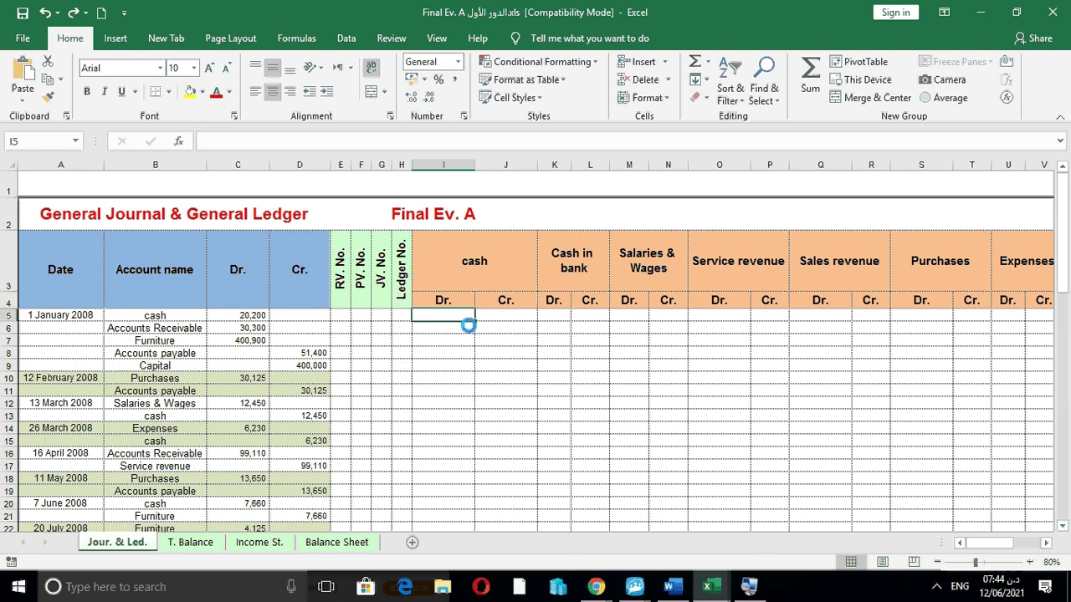
Restore the IF formulas in the cash and Cash in bank Dr. and Cr. columns of the ledger
key("ctrl+v")
key("Right")
key("ctrl+v")
key("Right")
key("shift+Right")
key("ctrl+v")
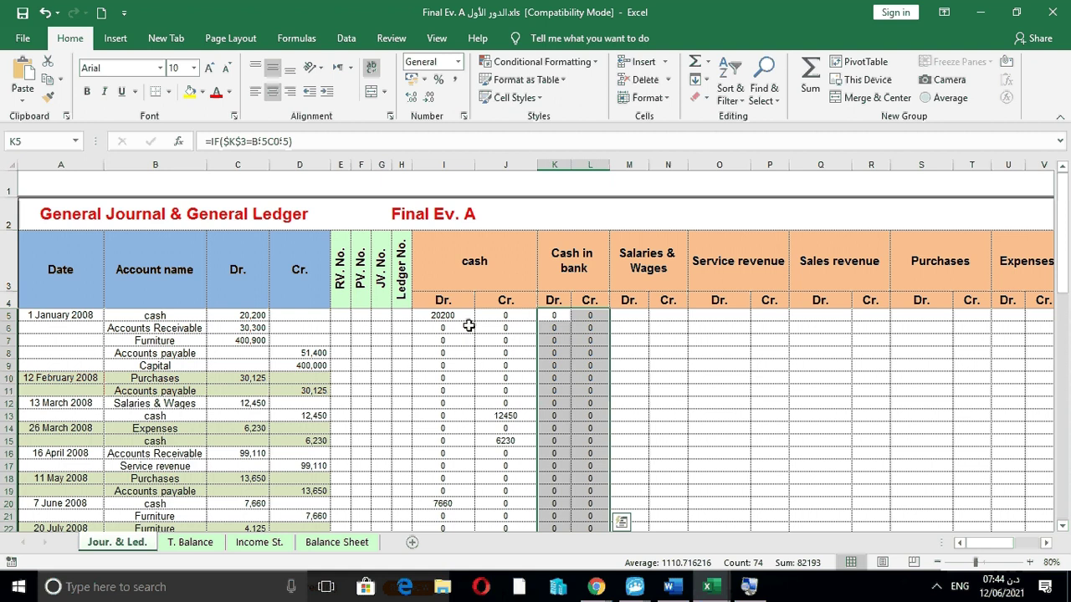
Total the cash Dr. column in I44 with an automatic sum of I5:I43
left_click_drag(1060, 293, 1061, 410)
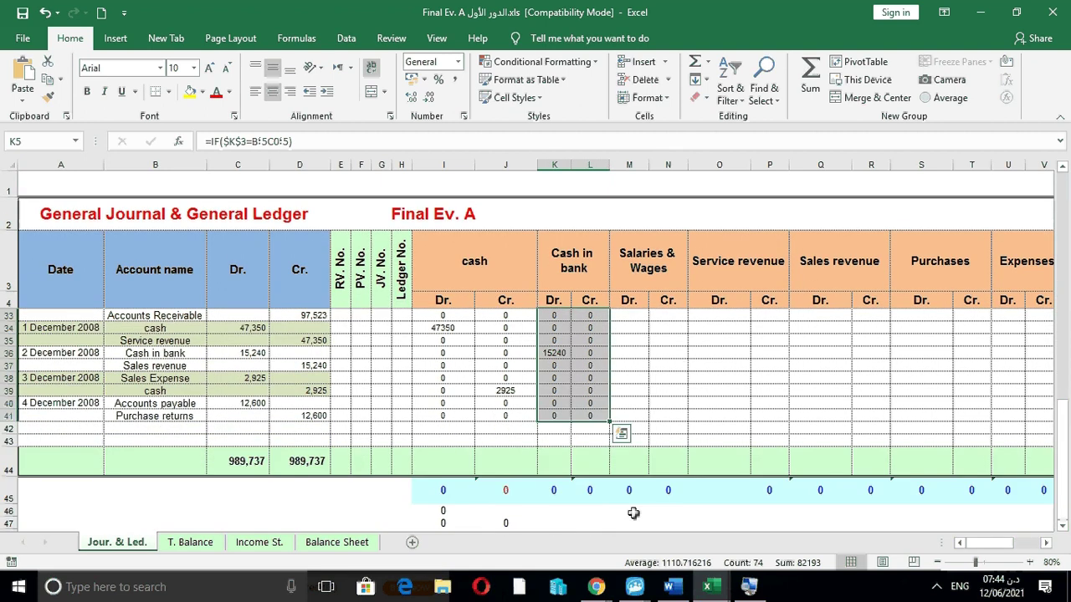
left_click(444, 461)
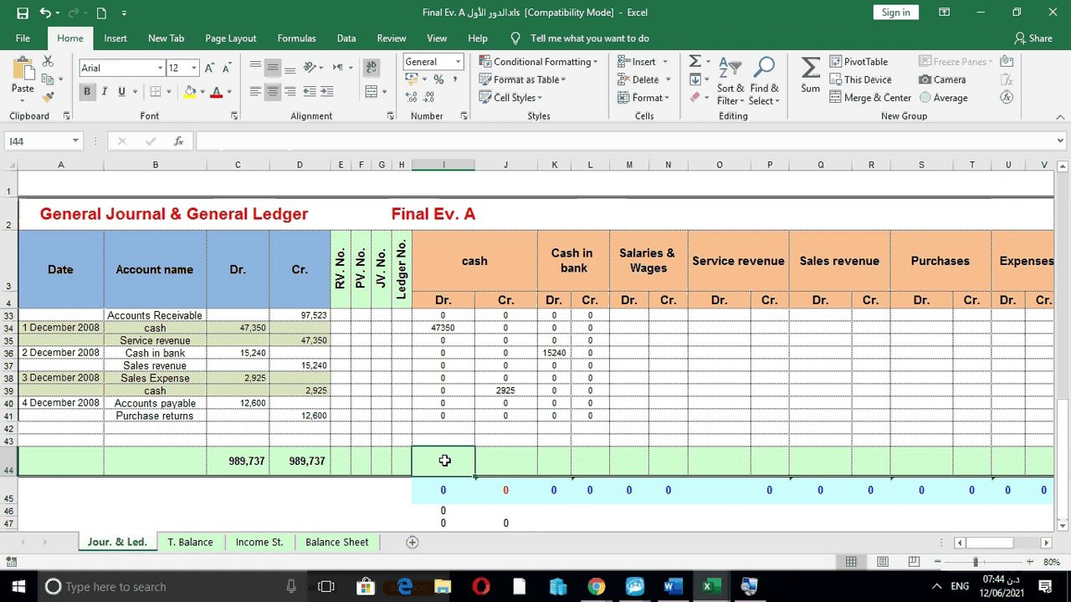
key("alt+equal")
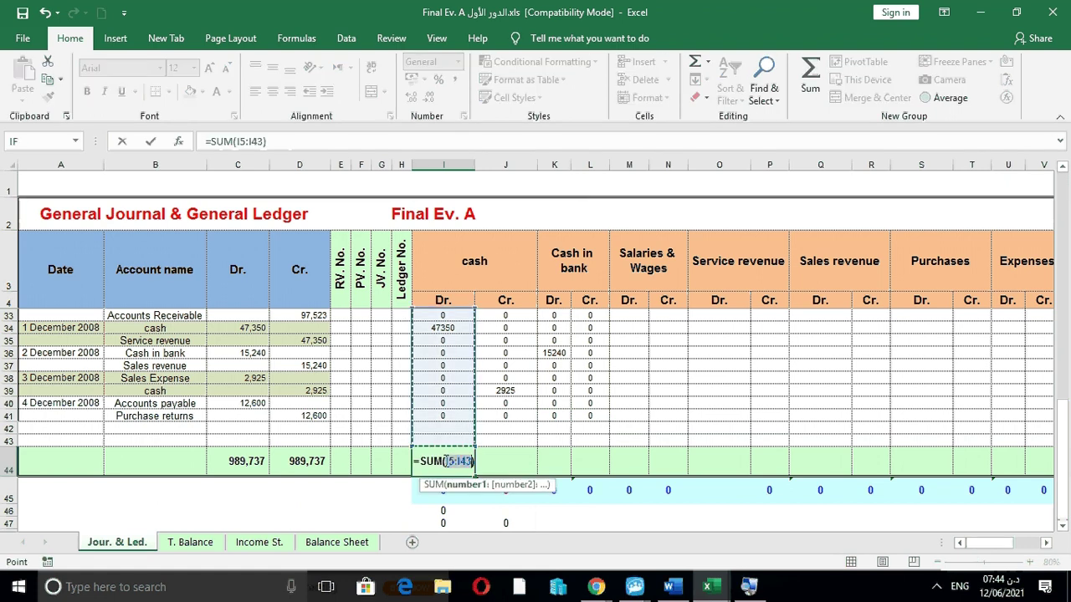
key("Return")
left_click(450, 461)
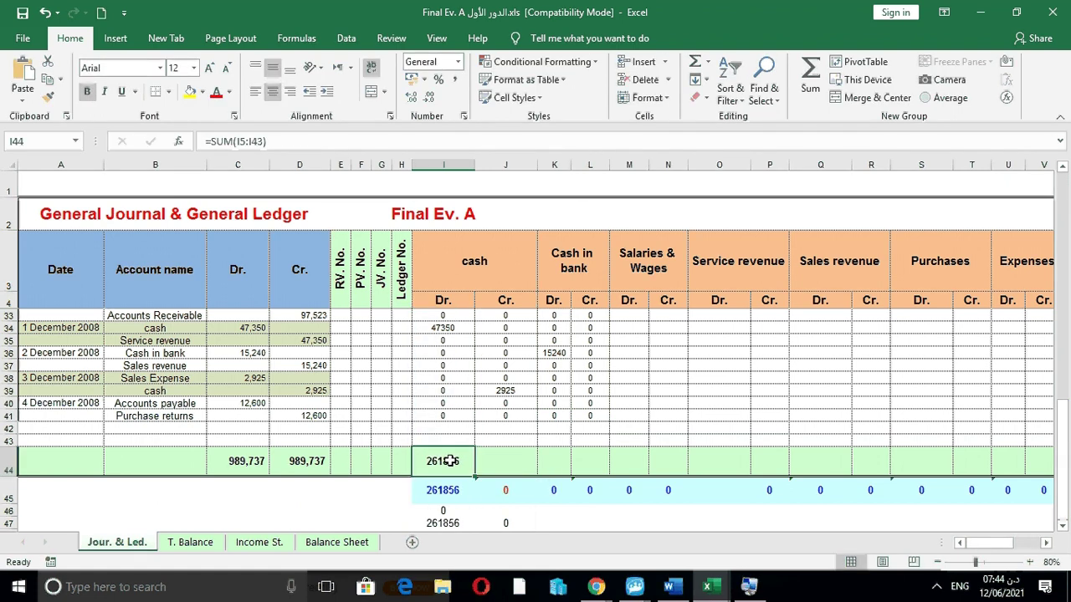
Re-enter the cash Dr. total in I44 manually as a SUM over I5:I43
type("=sum")
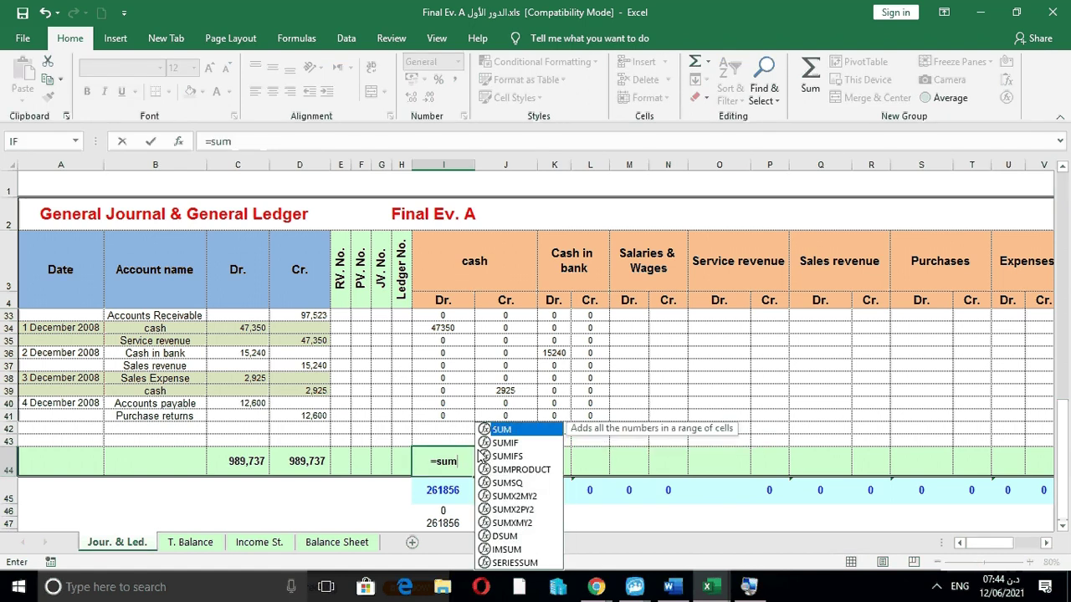
double_click(502, 429)
left_click_drag(444, 436, 451, 316)
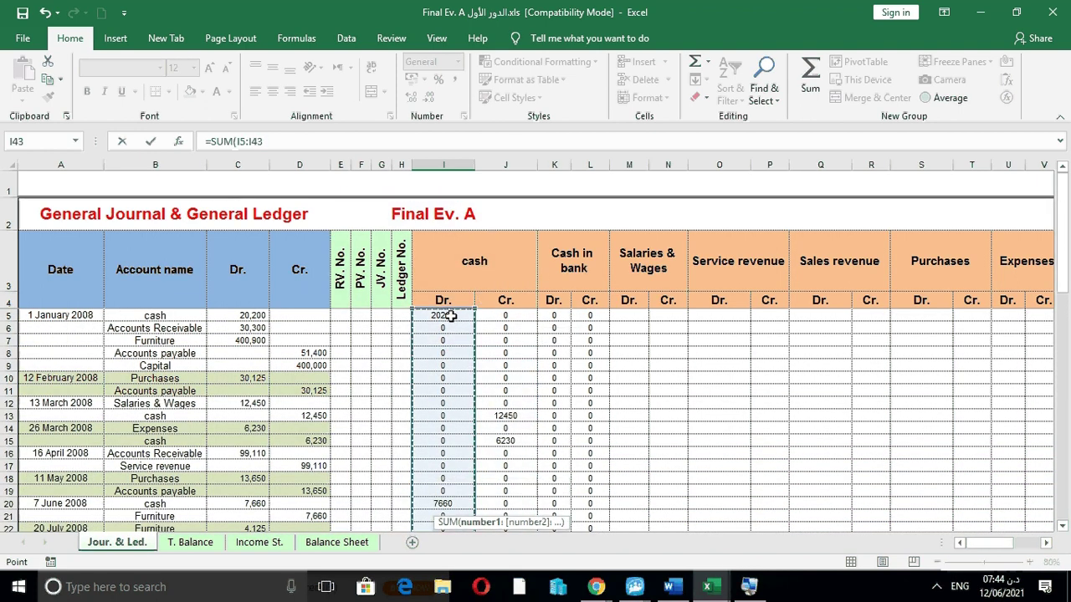
key("Return")
Fill the SUM formula from I44 across the total row to AJ44 and check the cash and Cash in bank totals
left_click(453, 478)
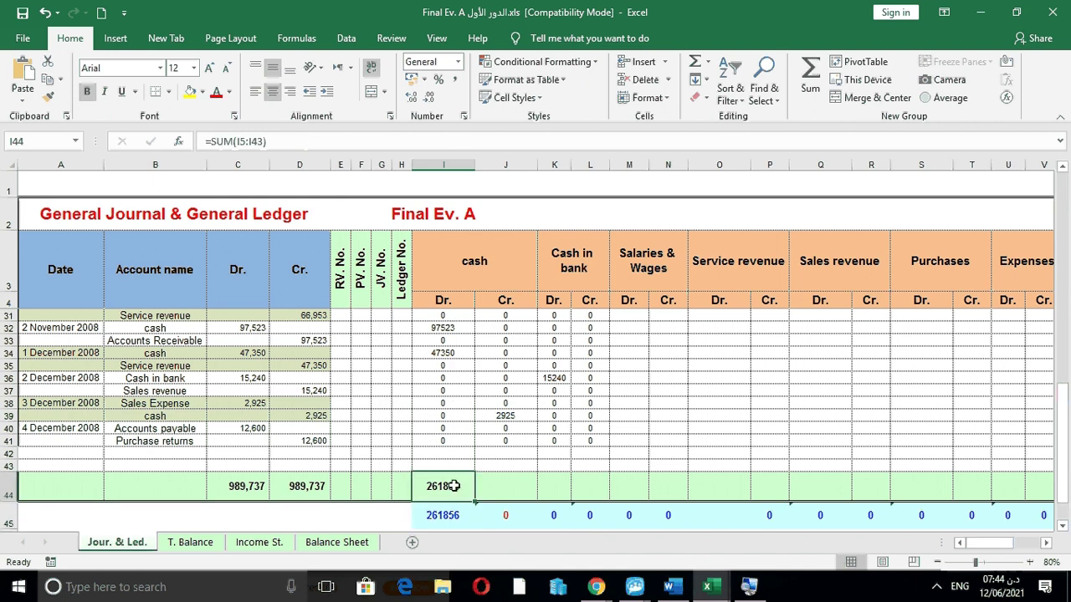
left_click_drag(476, 502, 926, 510)
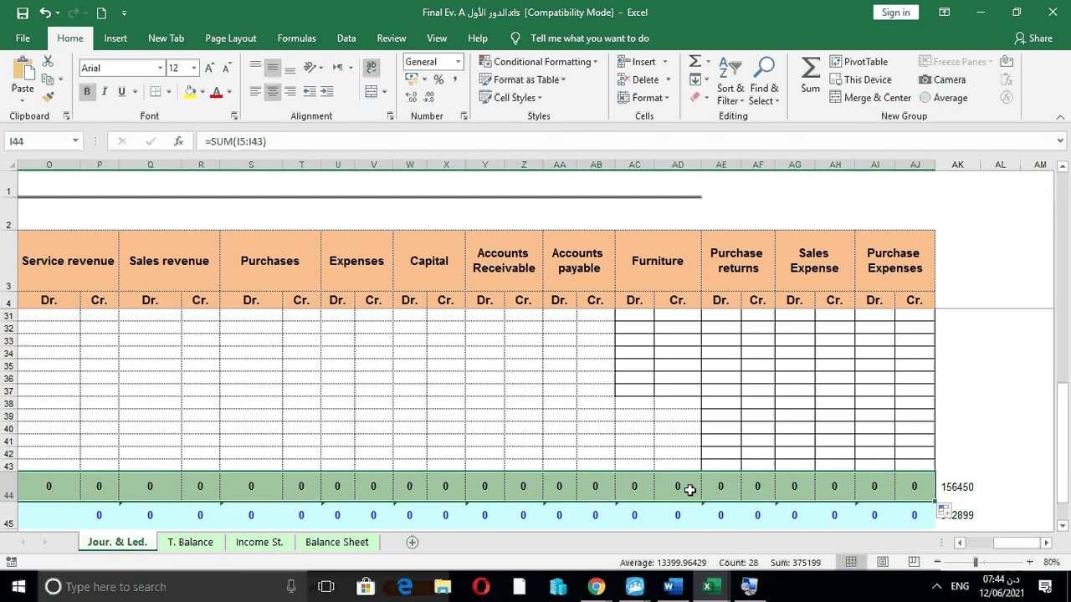
left_click_drag(1027, 547, 446, 490)
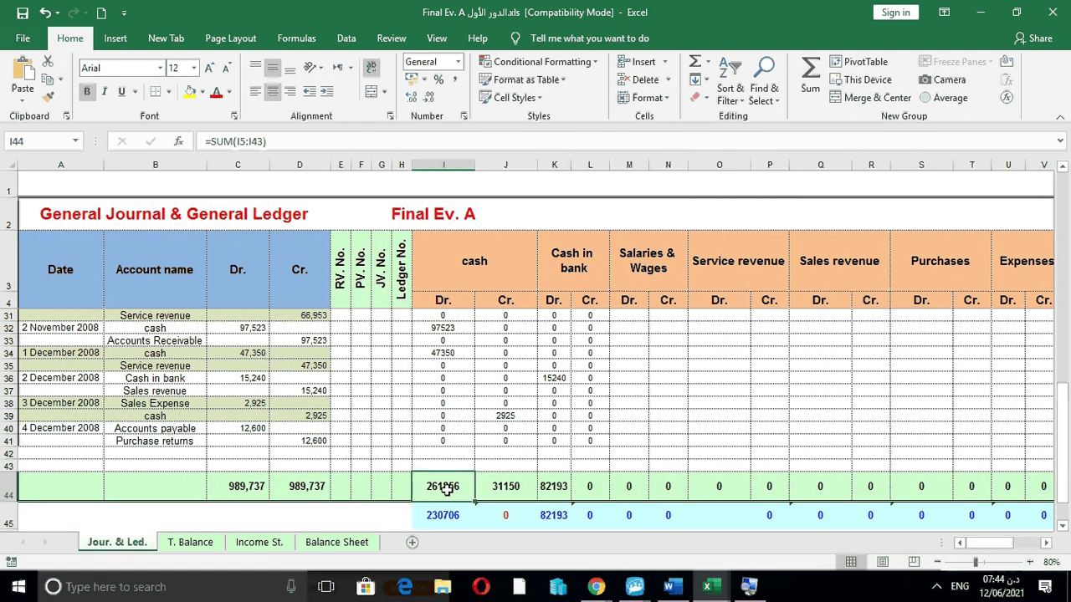
left_click(492, 486)
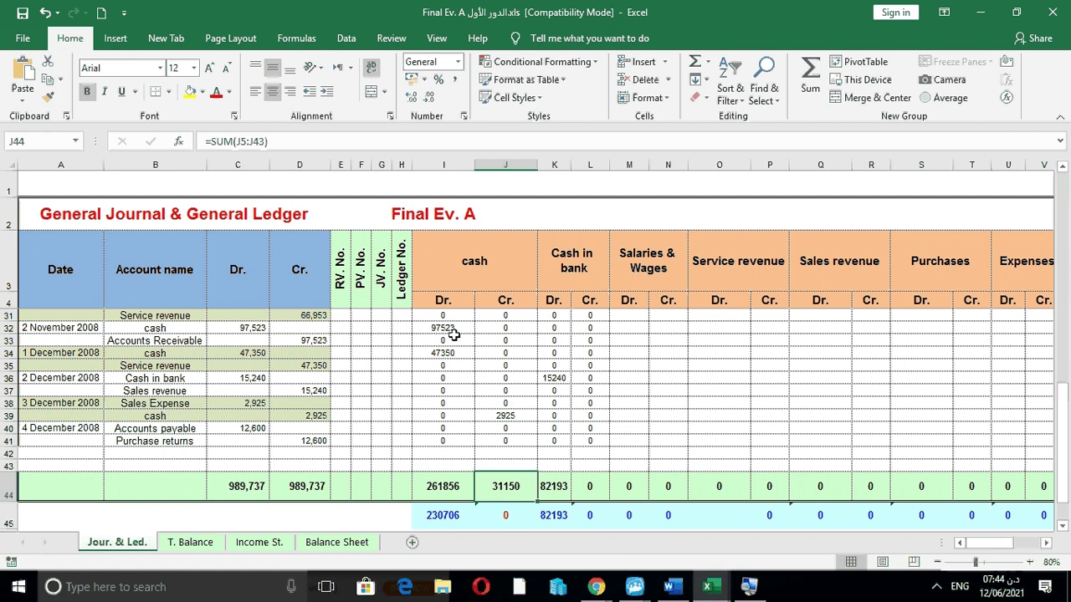
left_click(448, 487)
left_click(489, 488)
left_click(559, 492)
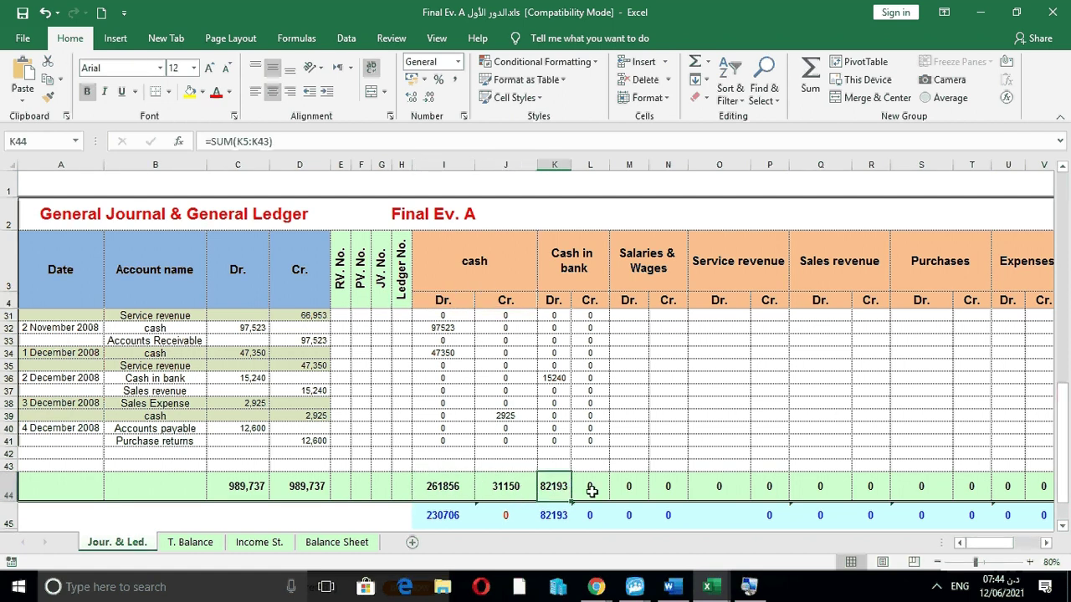
left_click(592, 492)
left_click(441, 514)
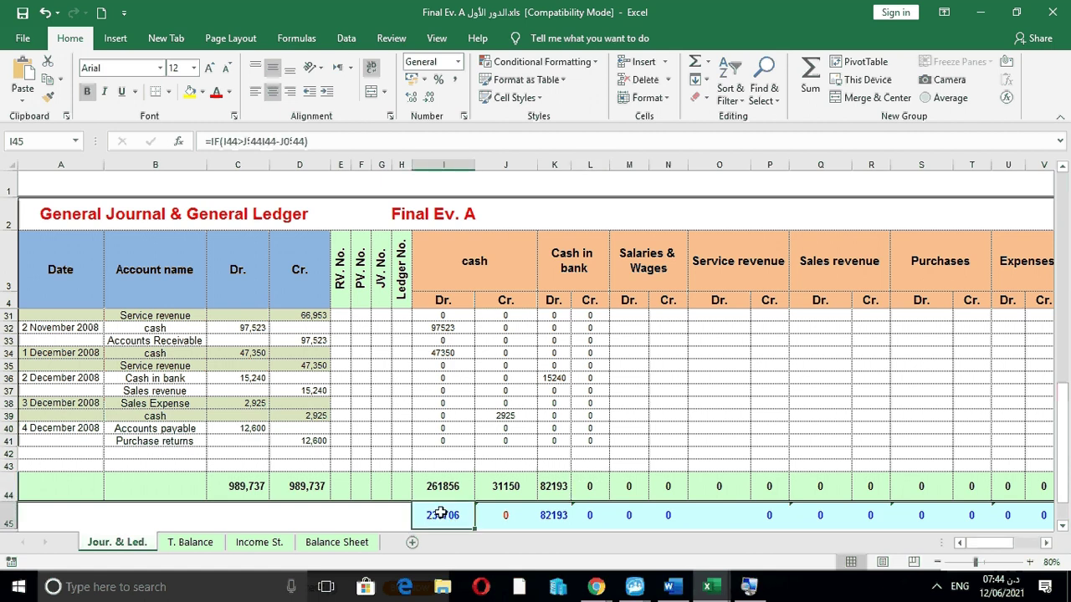
type("=")
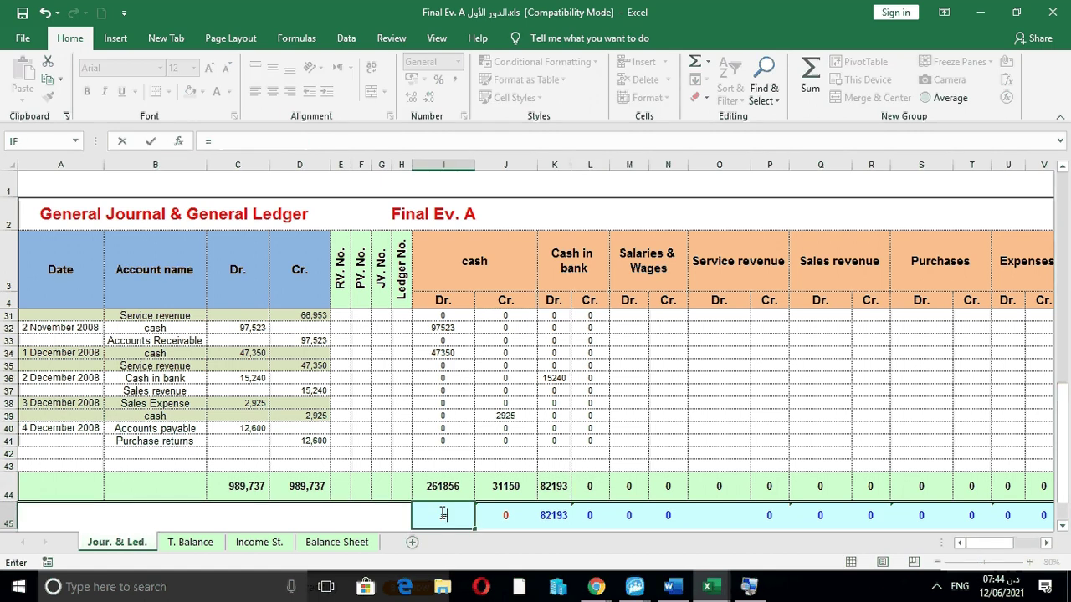
type("i")
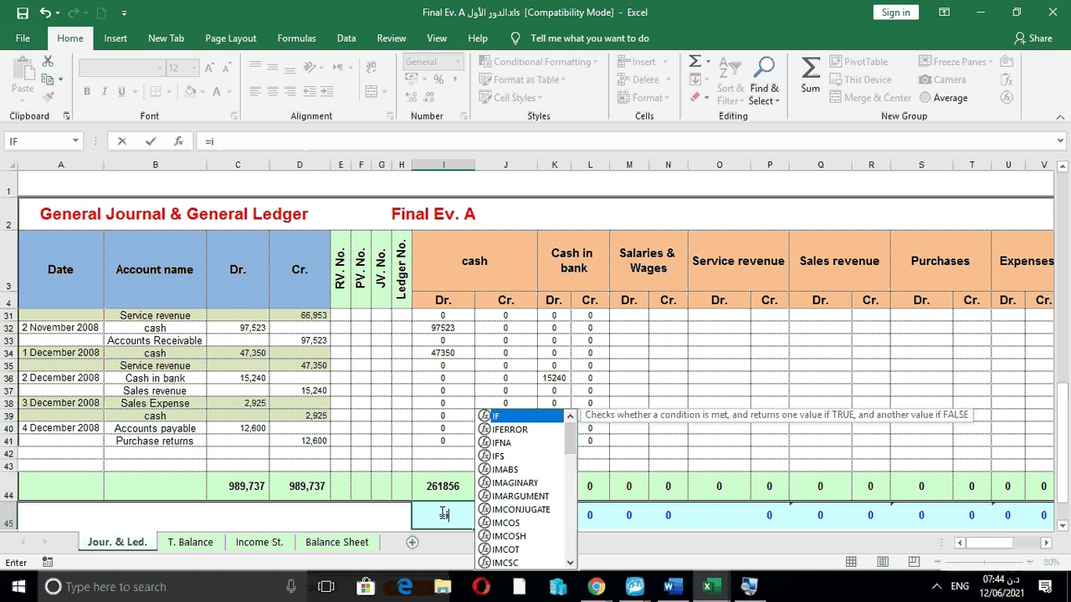
key("BackSpace")
key("BackSpace")
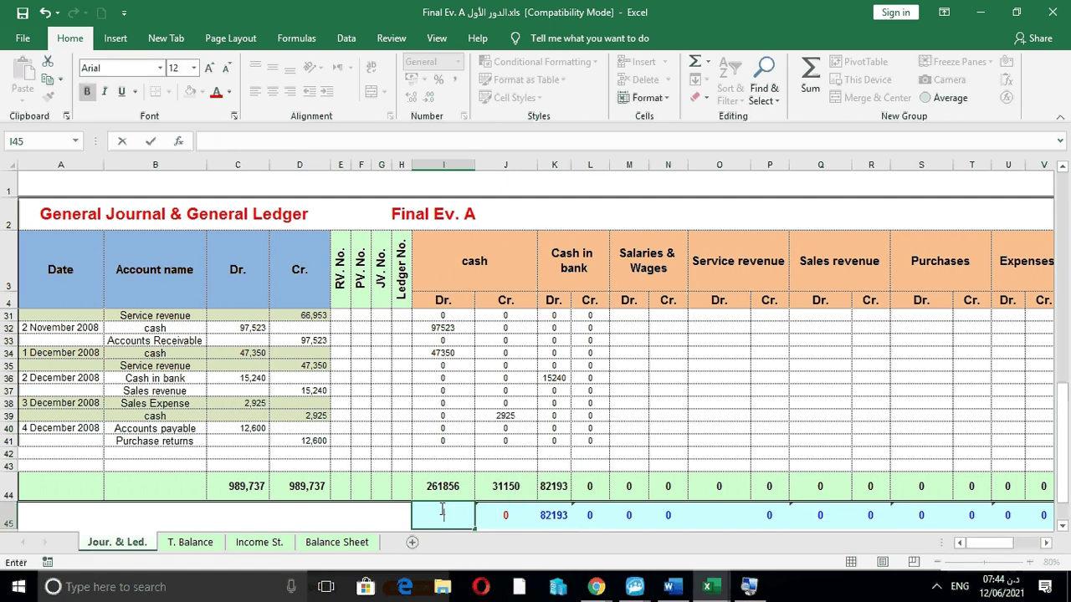
Insert an IF function in the cash Dr. balance cell I45 with the logical test I44>=J44
left_click(178, 141)
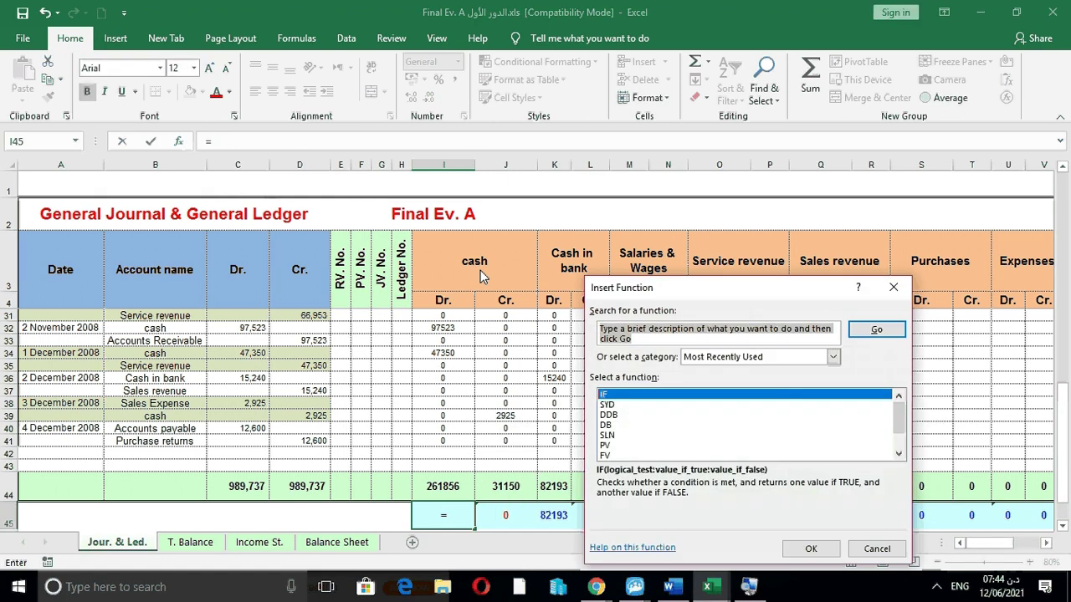
left_click(810, 549)
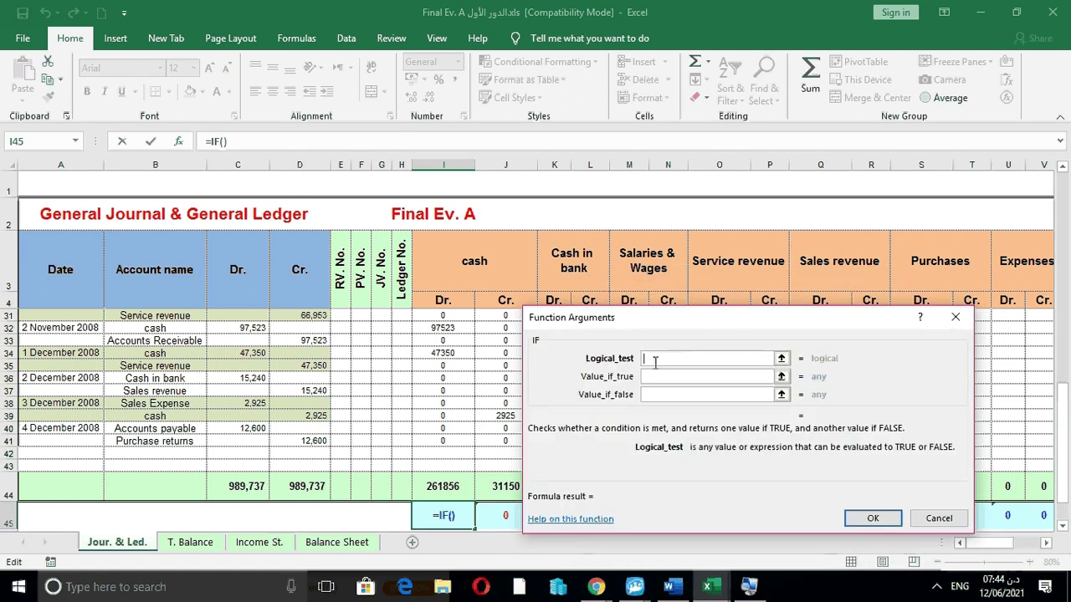
left_click_drag(656, 323, 800, 379)
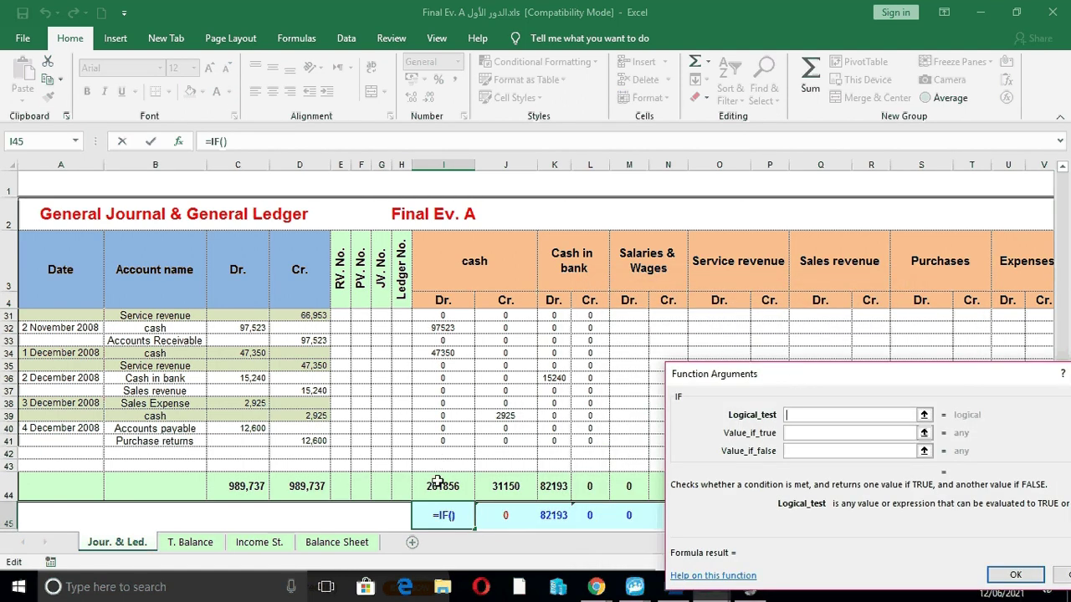
left_click(450, 487)
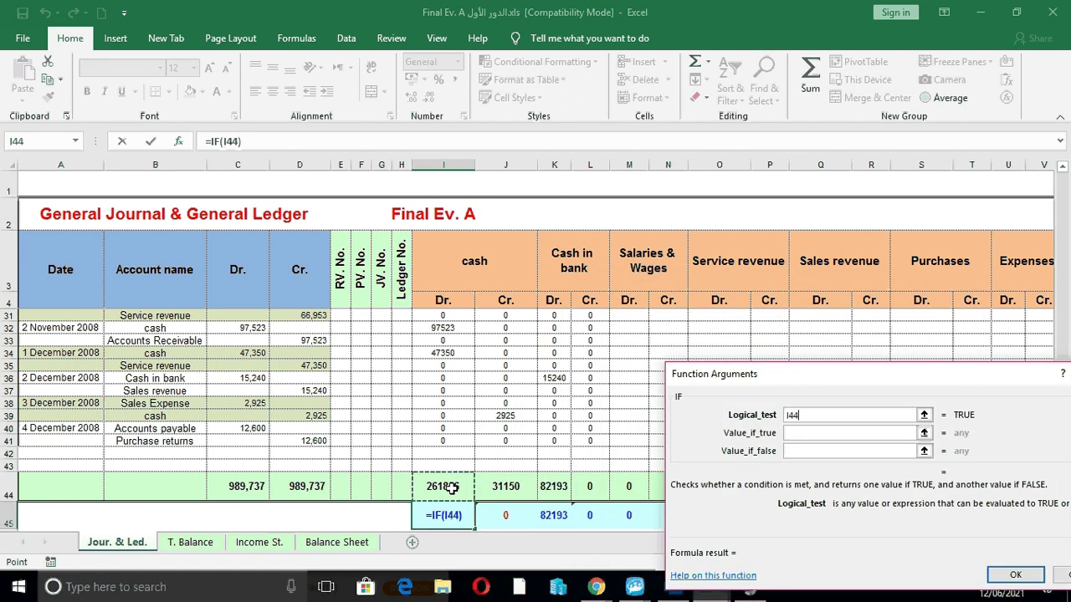
type(">=")
left_click(500, 489)
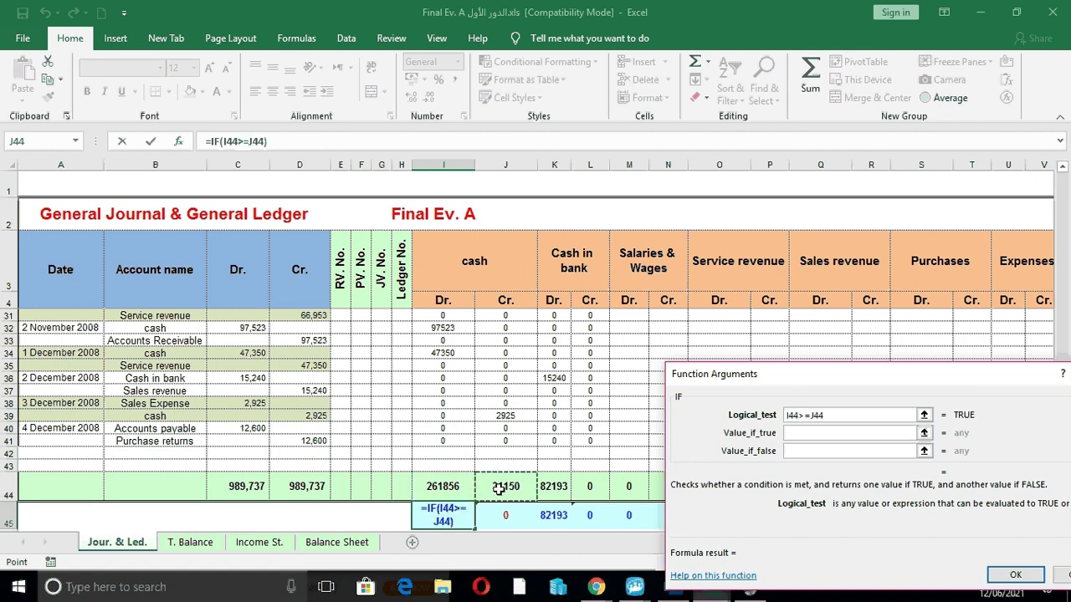
Set the I45 IF function to return I44-J44 when true and 0 when false, and apply it
left_click(794, 433)
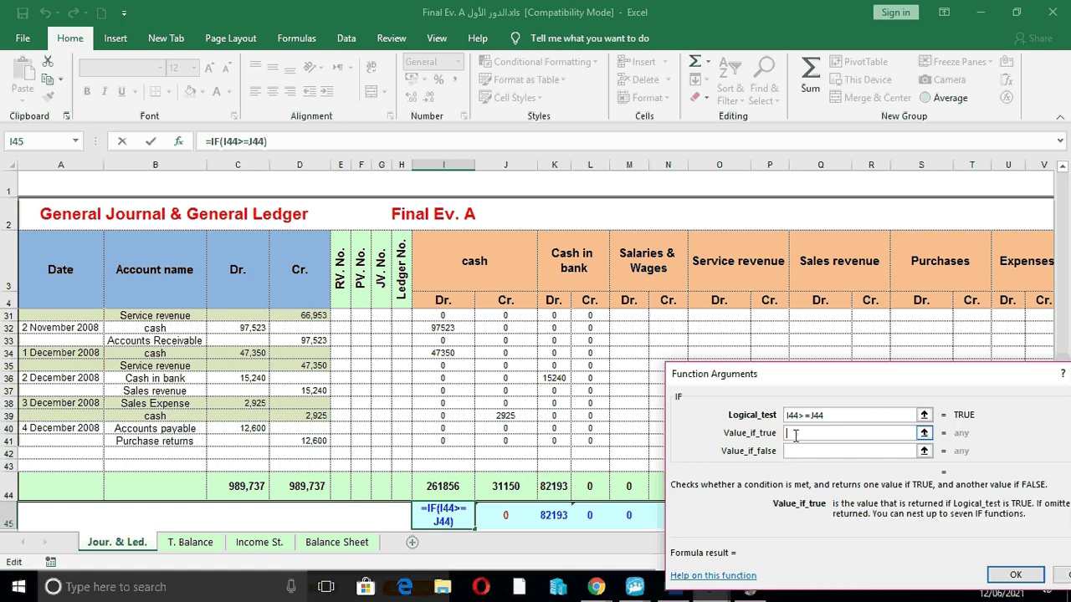
left_click(450, 483)
type("-")
left_click(505, 486)
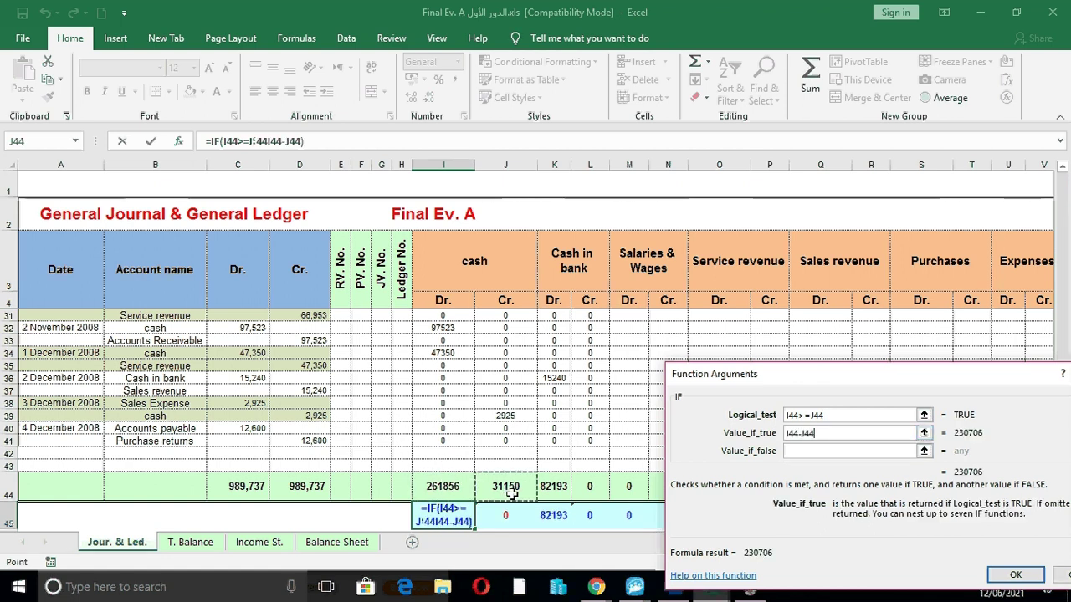
left_click(836, 450)
type("0")
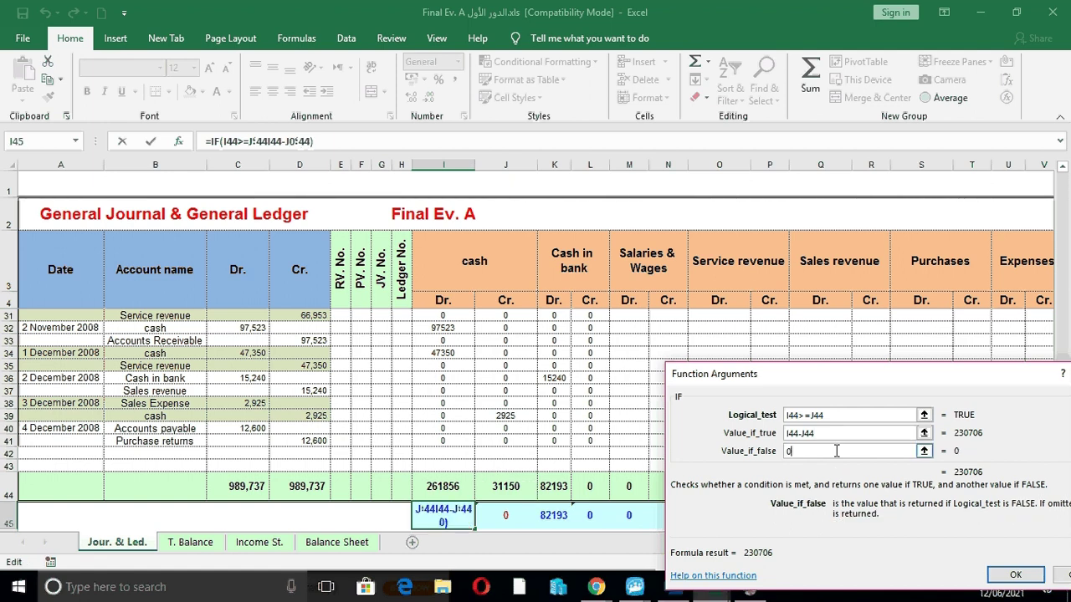
key("Return")
Start a new IF formula in the cash Cr. balance cell J45
left_click(506, 516)
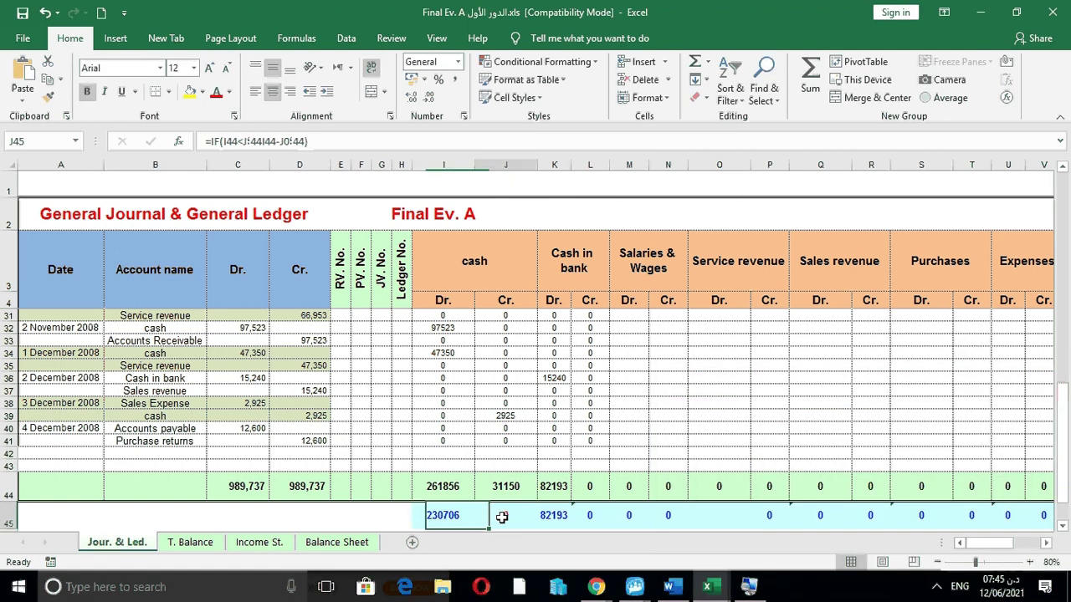
type("=")
key("Escape")
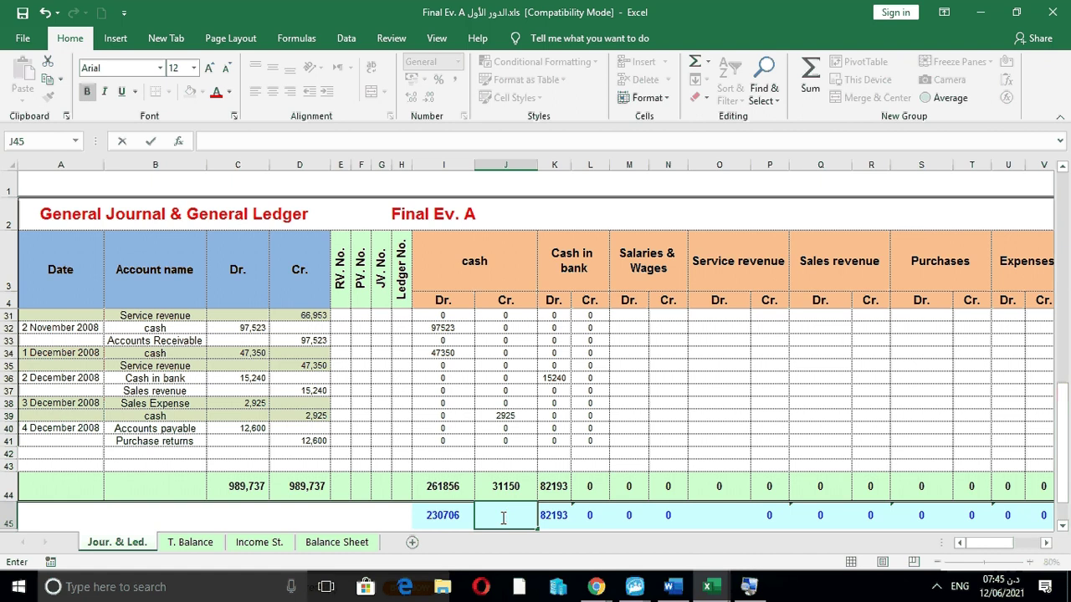
type("=")
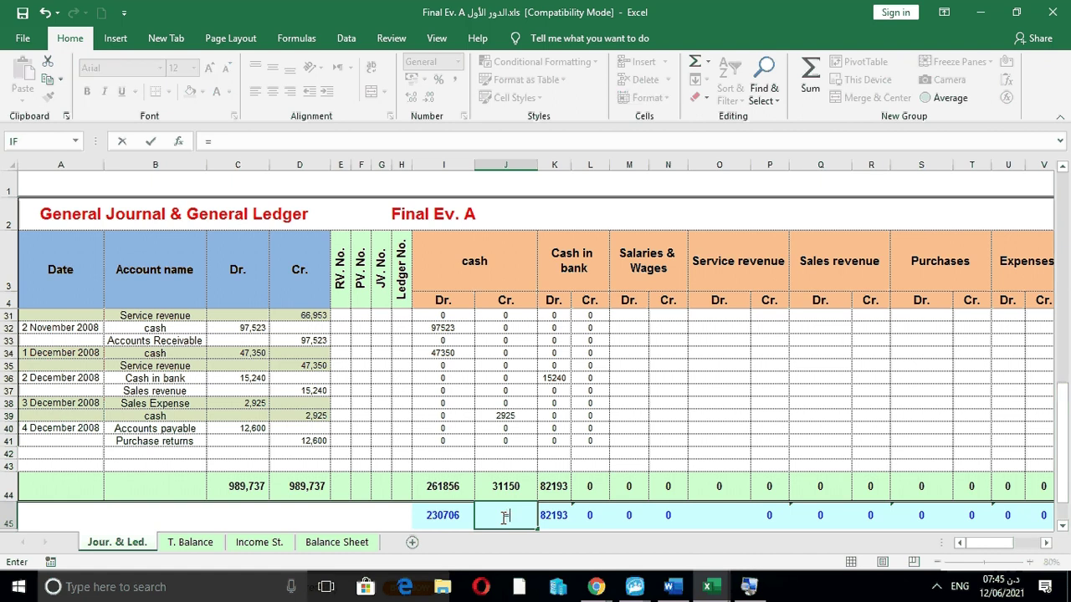
type("if")
key("Tab")
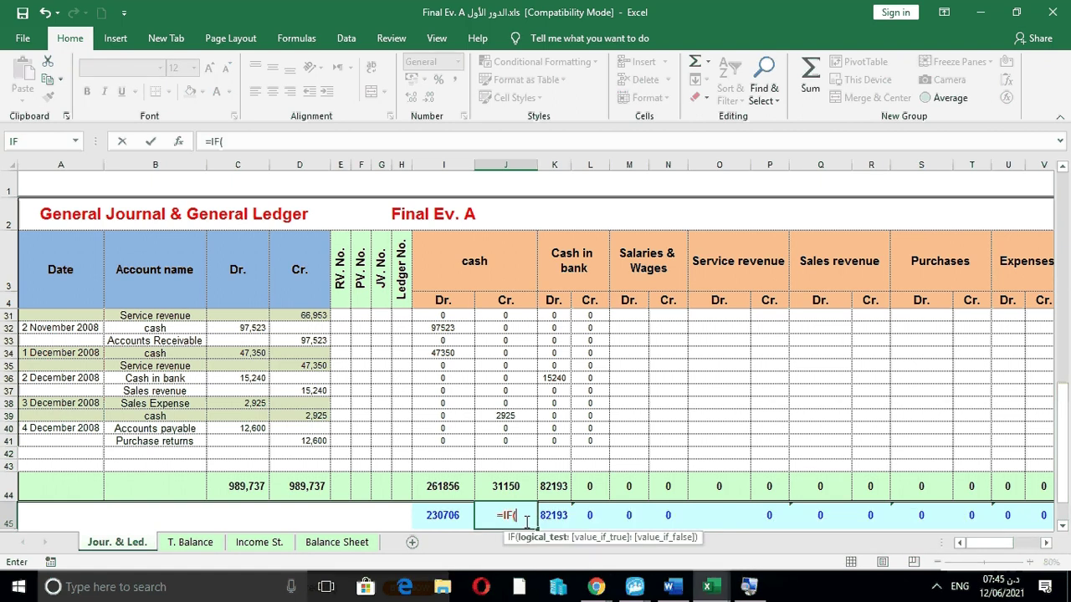
left_click(458, 486)
type("<=")
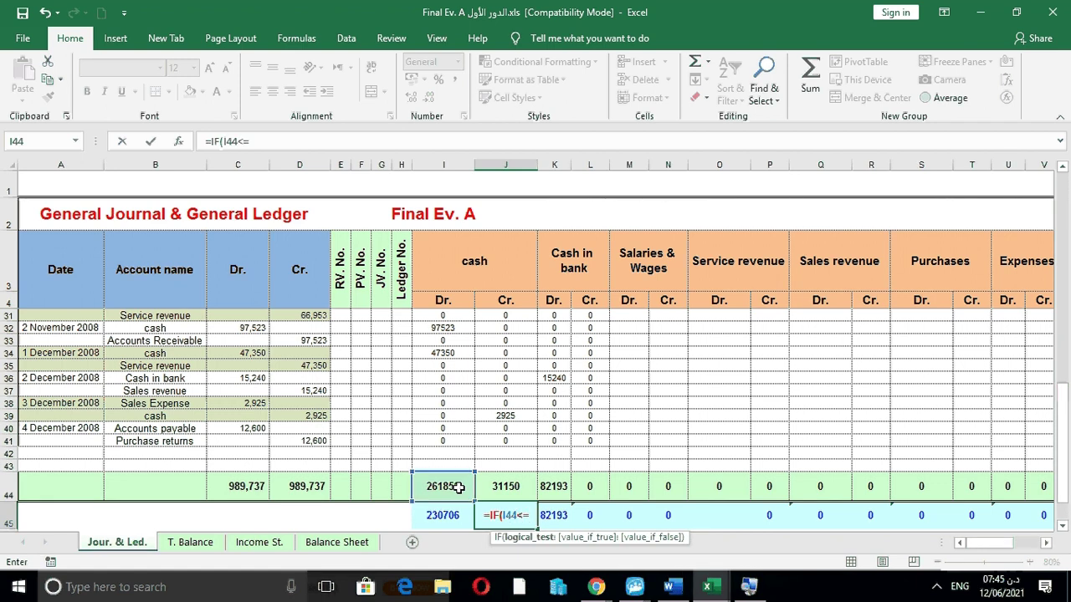
key("BackSpace")
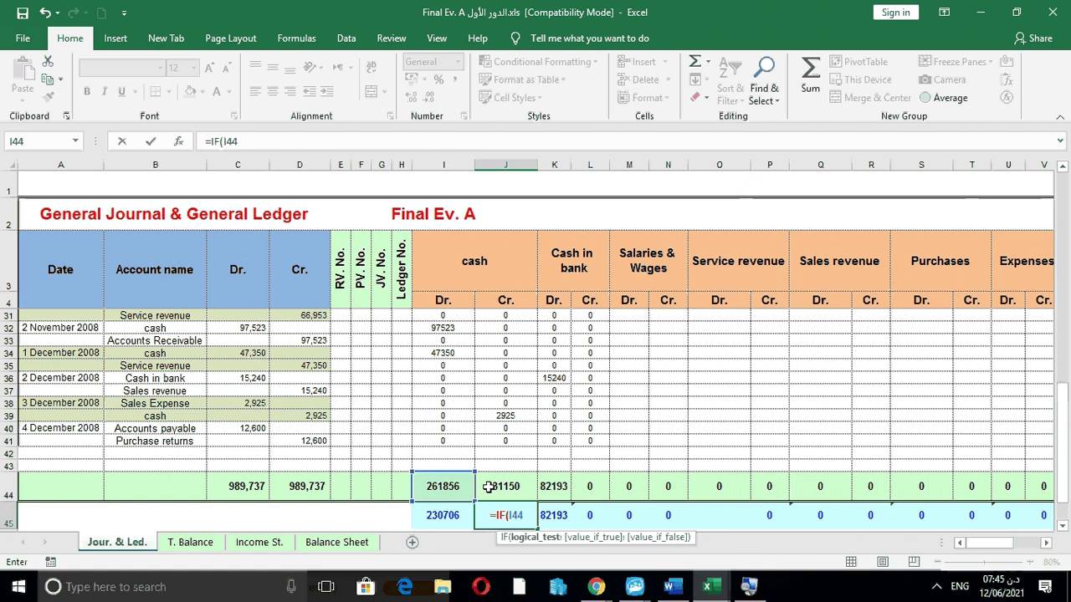
type("?")
key("BackSpace")
key("BackSpace")
key("BackSpace")
key("Return")
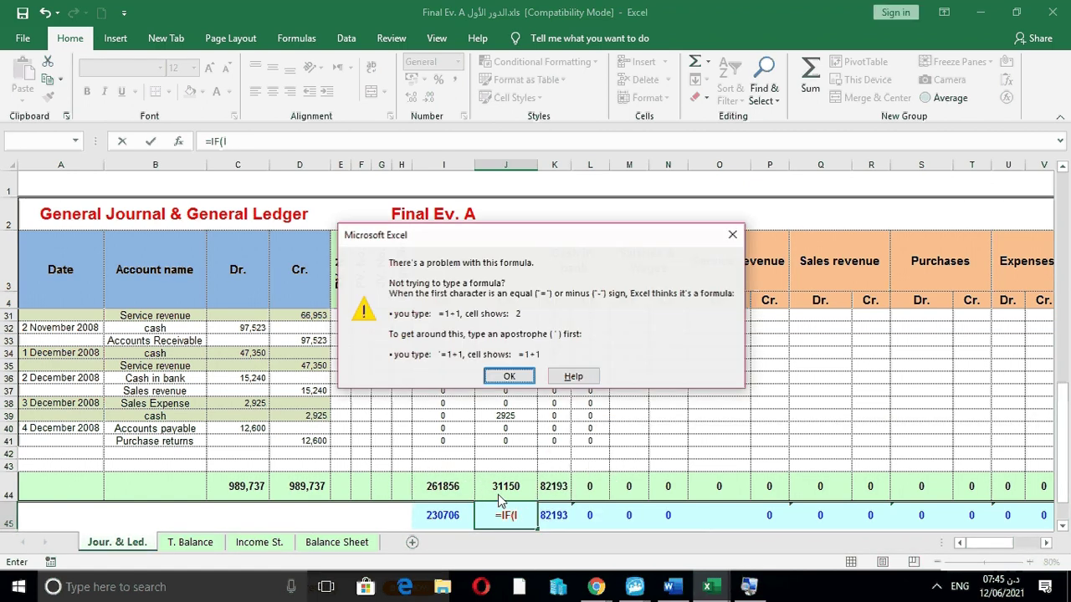
left_click(732, 235)
key("BackSpace")
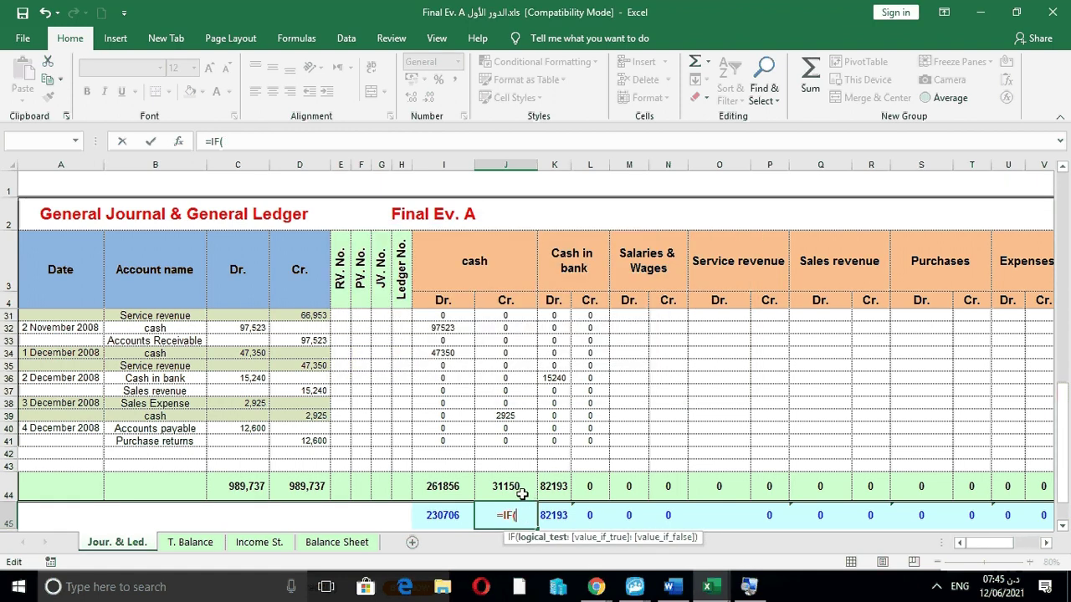
left_click(520, 494)
type(">=")
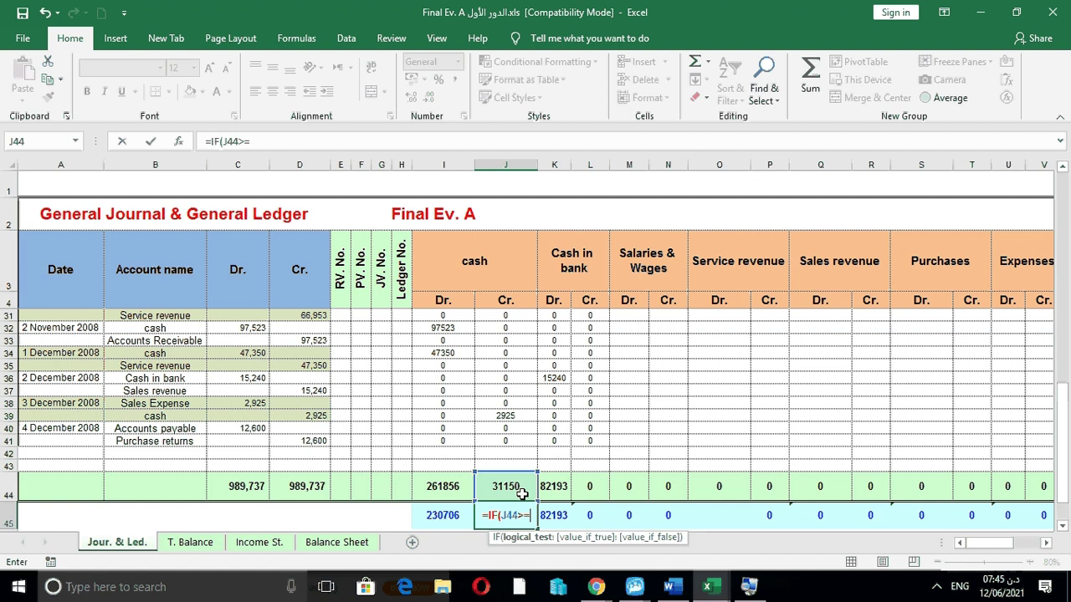
left_click(437, 493)
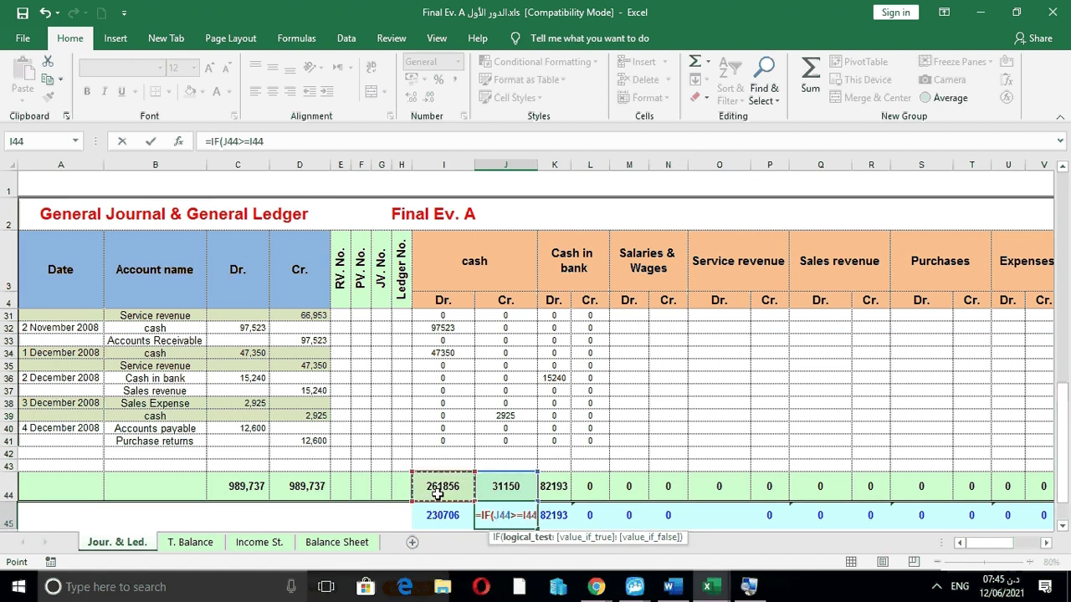
type(";")
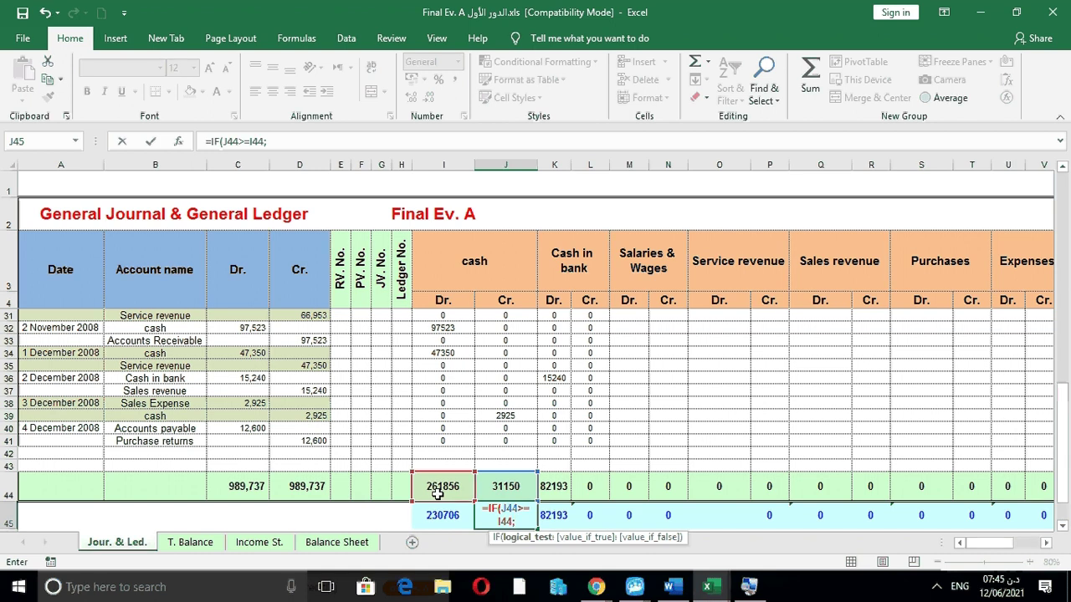
left_click(495, 489)
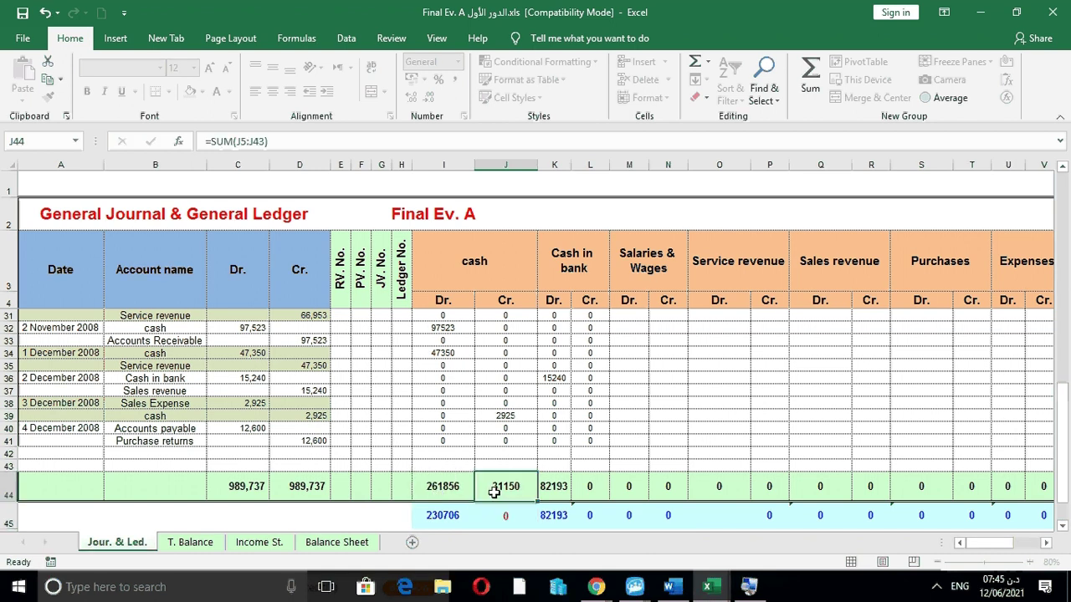
left_click(497, 507)
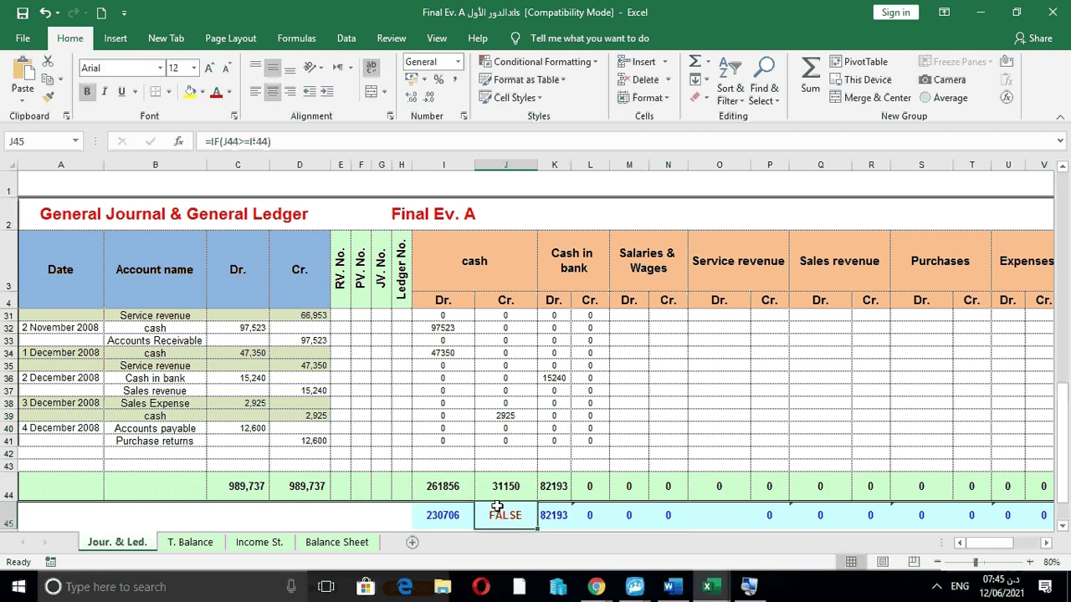
key("Delete")
Insert an IF function with its arguments dialog in the cash Cr. balance cell J45
left_click(178, 142)
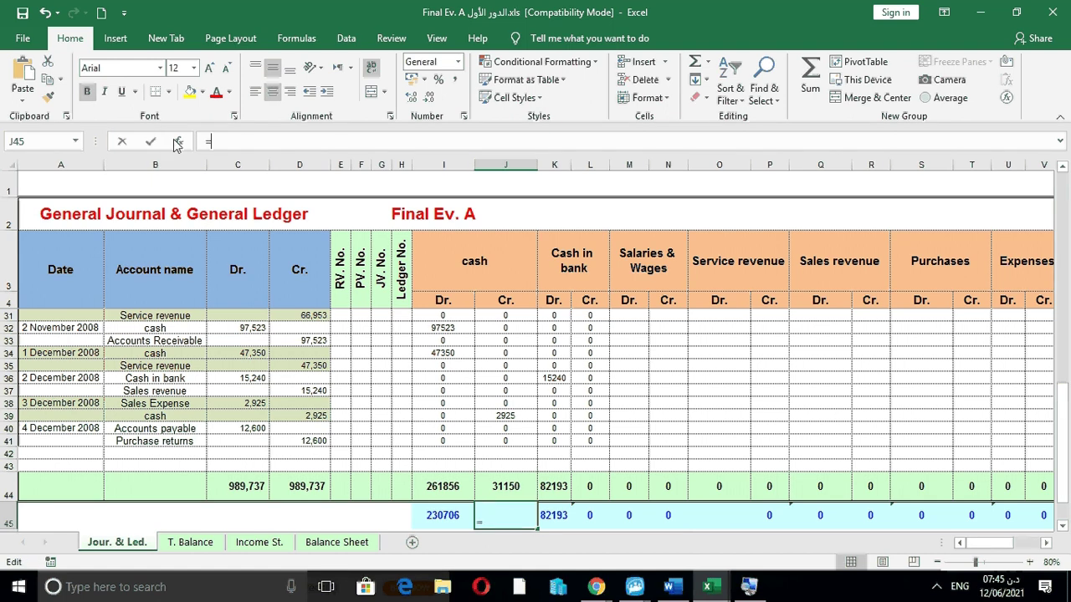
left_click(943, 545)
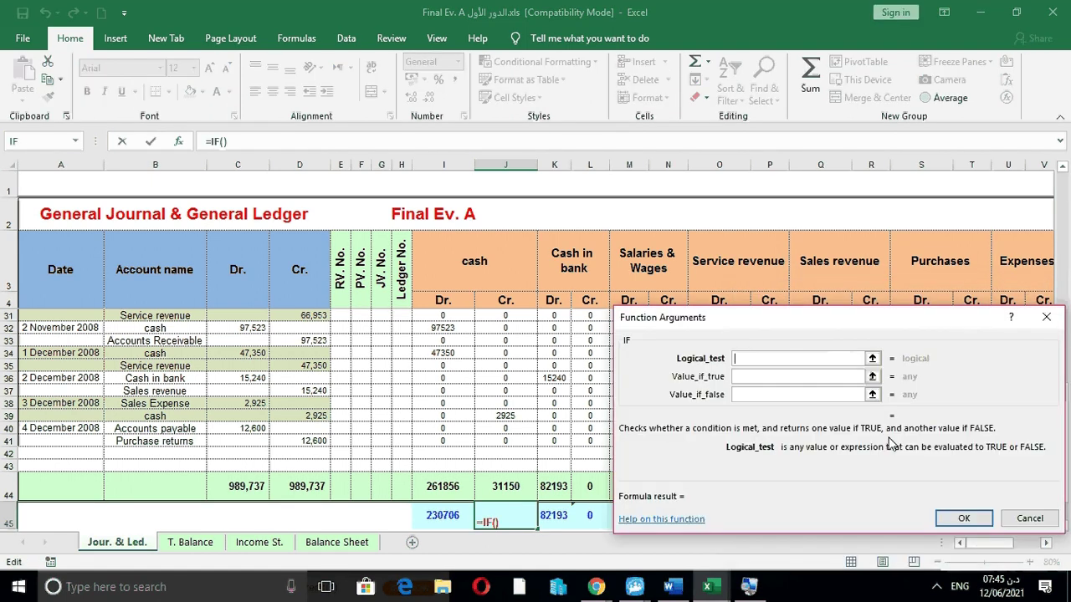
left_click(449, 486)
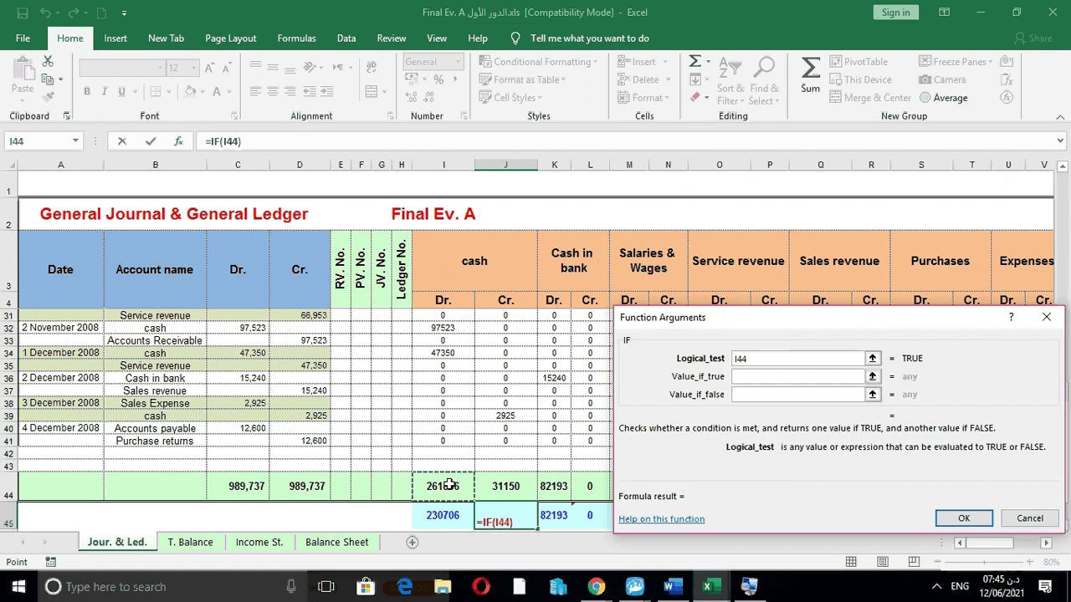
type(">")
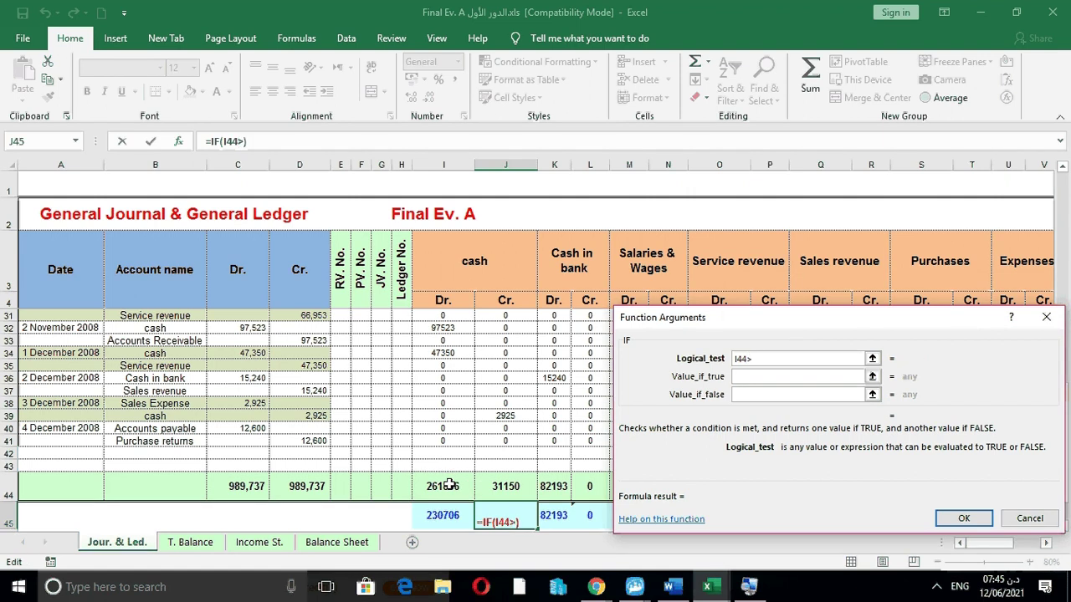
key("BackSpace")
key("BackSpace")
key("BackSpace")
key("BackSpace")
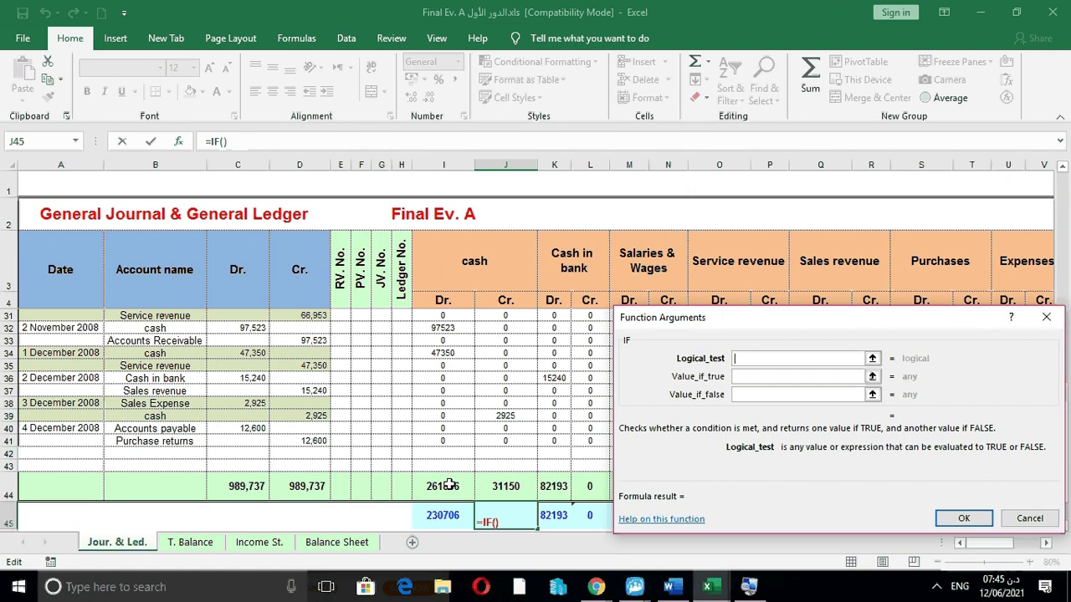
Set the J45 IF function to test J44>=I44, returning J44-I44 when true and 0 when false, and apply it
left_click(513, 489)
type(">=")
left_click(455, 487)
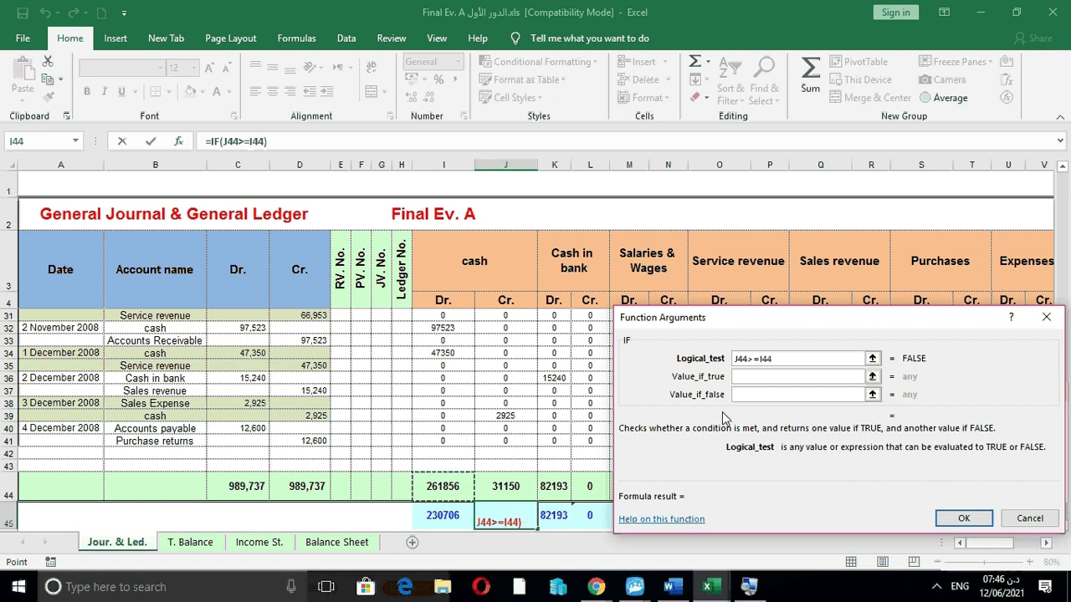
left_click(753, 377)
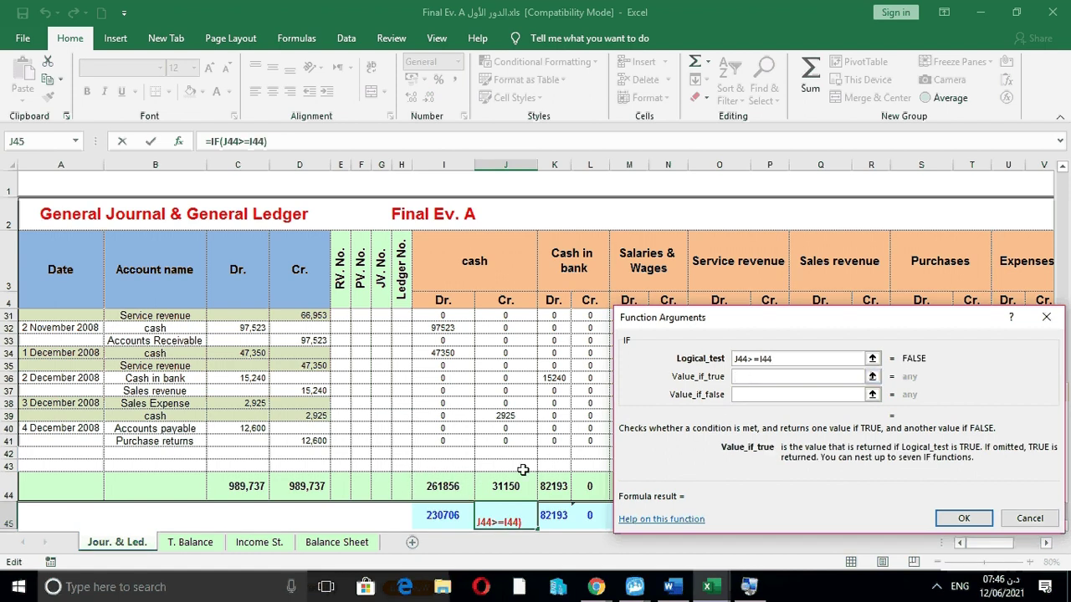
left_click(518, 483)
type("-")
left_click(456, 488)
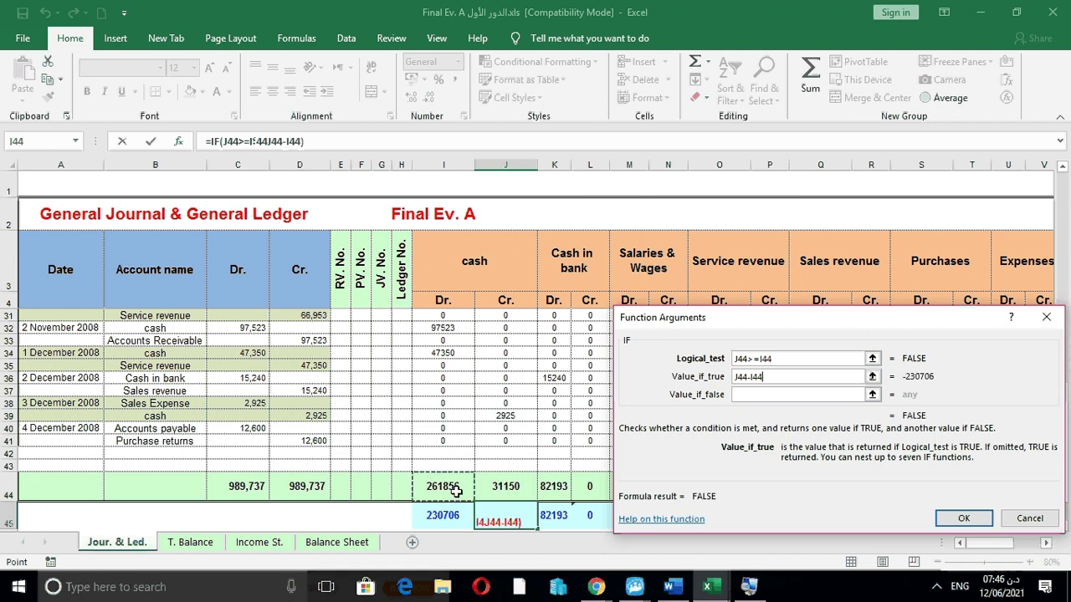
left_click(759, 394)
type("0")
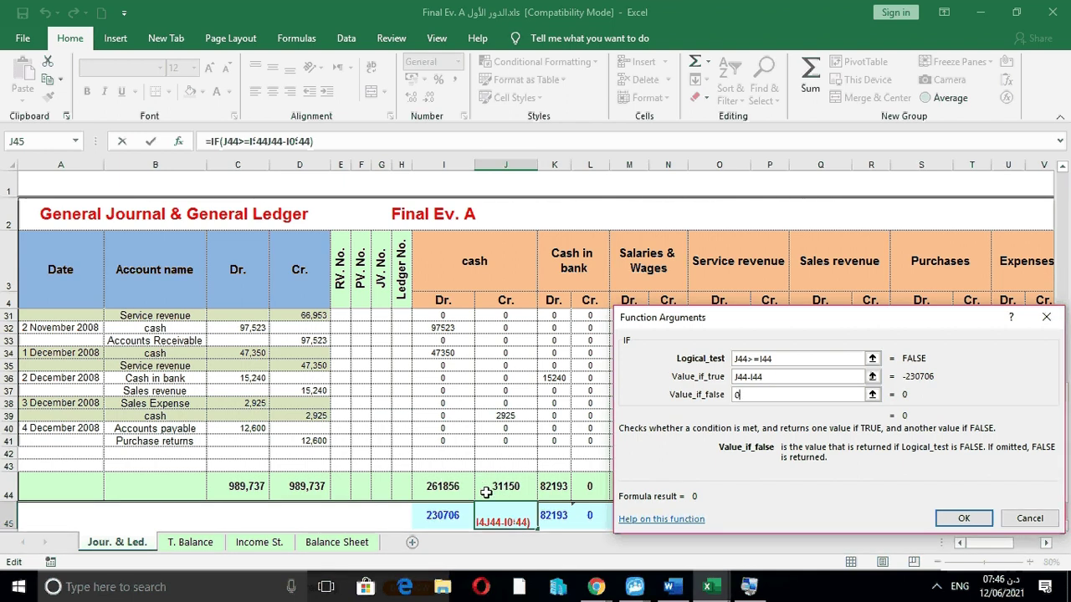
left_click(960, 517)
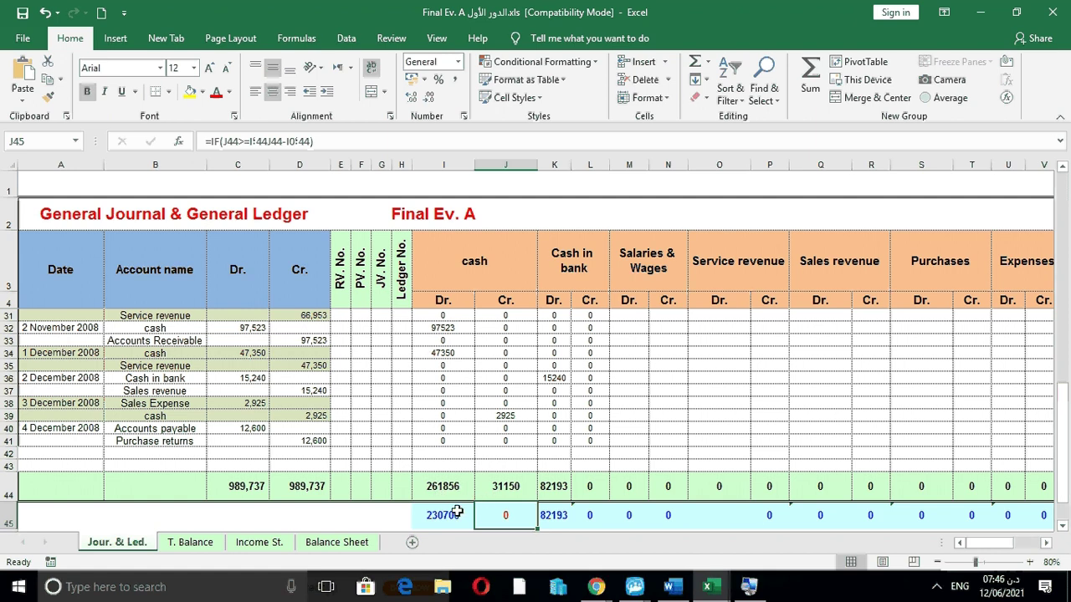
Fill the cash Dr. and Cr. balance formulas from I45:J45 across the balance row to N45
left_click_drag(454, 511, 482, 513)
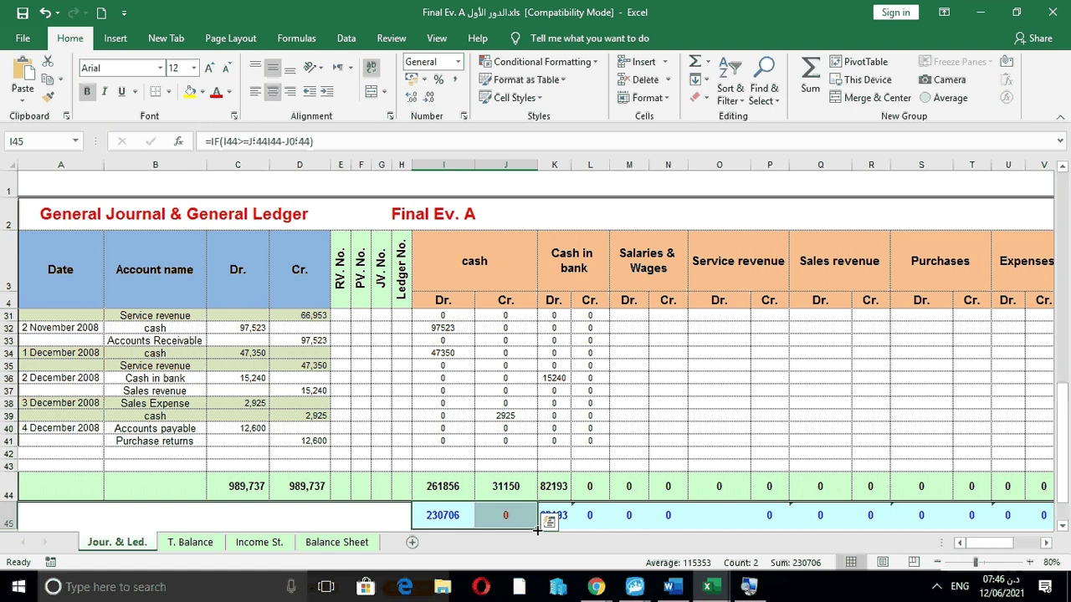
left_click_drag(537, 530, 684, 530)
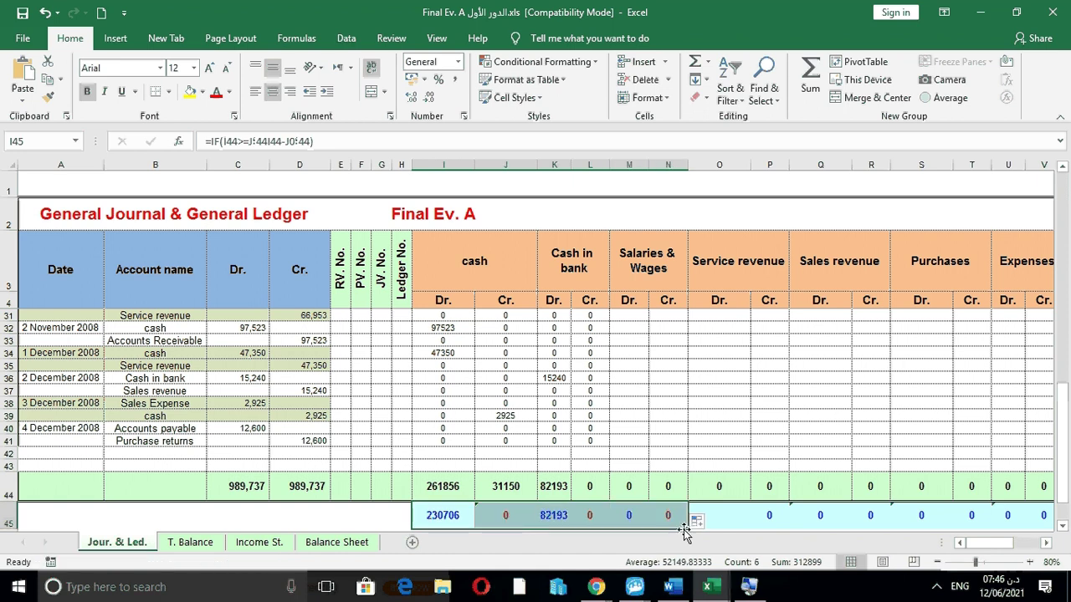
Enter test amounts of 10000 in the Salaries & Wages Dr. cell M43 and 11000 in the Cr. cell N43
left_click(633, 469)
type("10000")
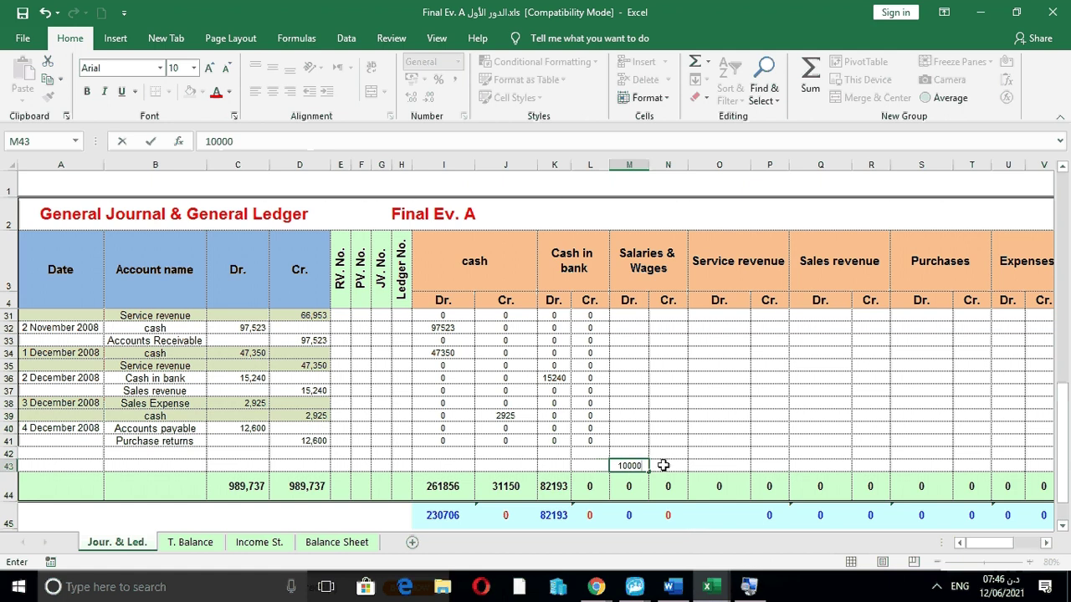
left_click(663, 465)
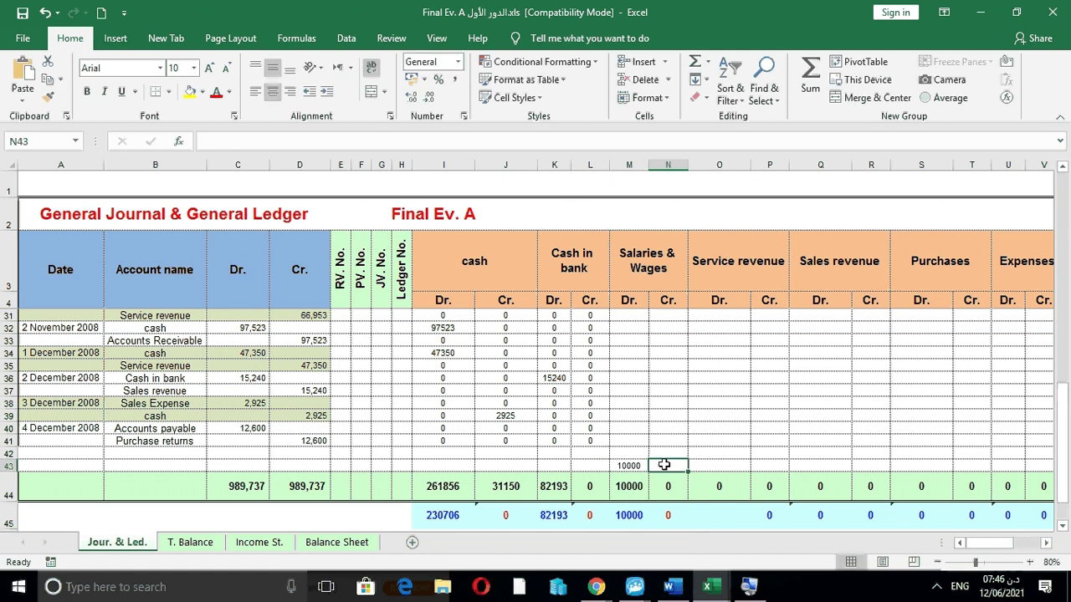
type("11000")
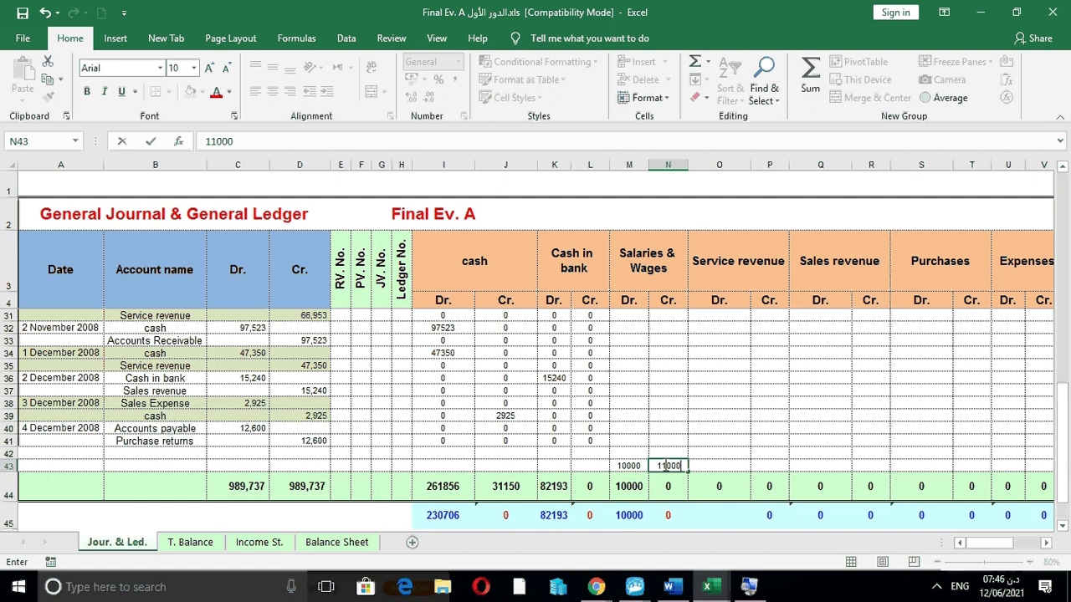
key("Return")
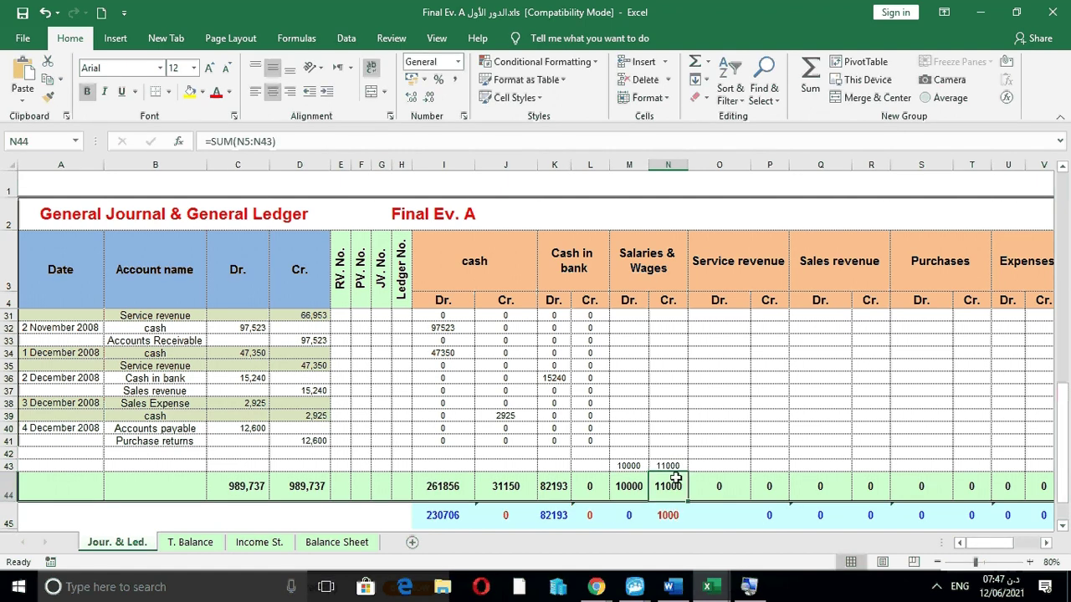
Replace the Salaries & Wages Cr. test amount in N43 with 9000
left_click(676, 467)
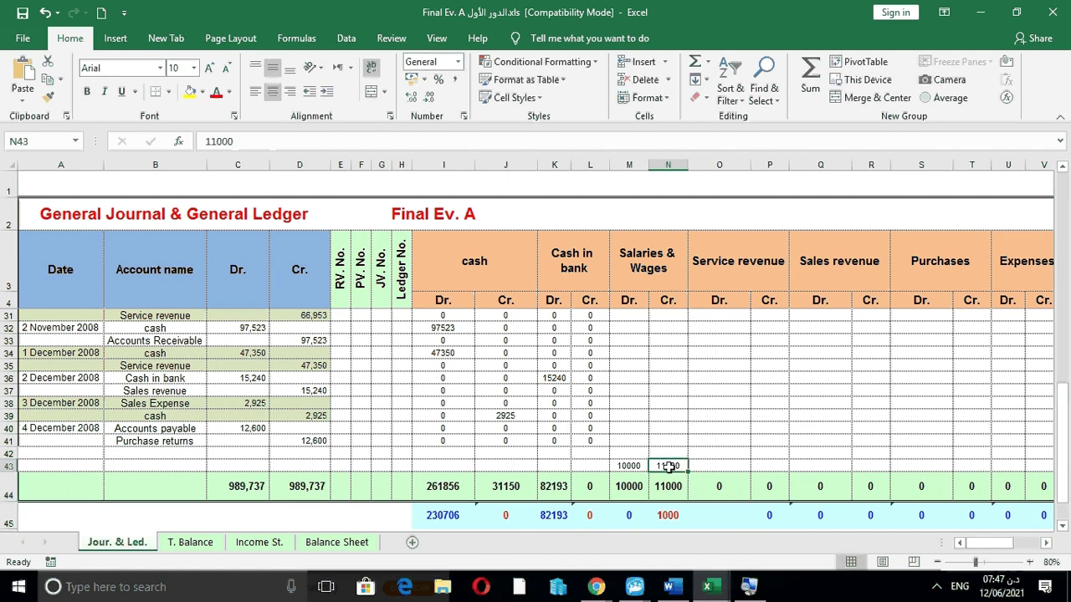
key("Delete")
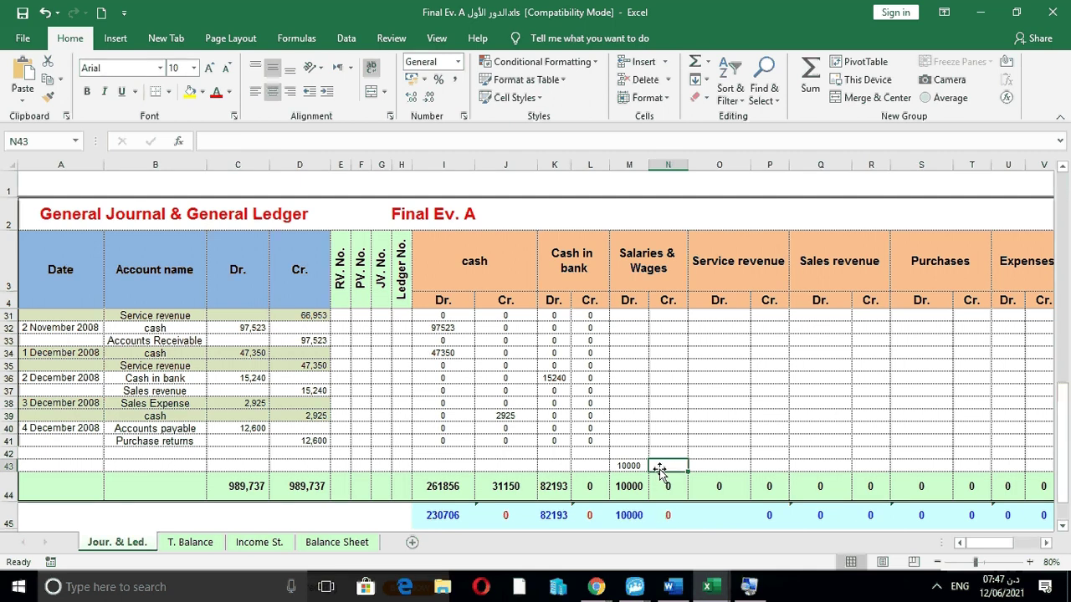
type("9000")
key("Return")
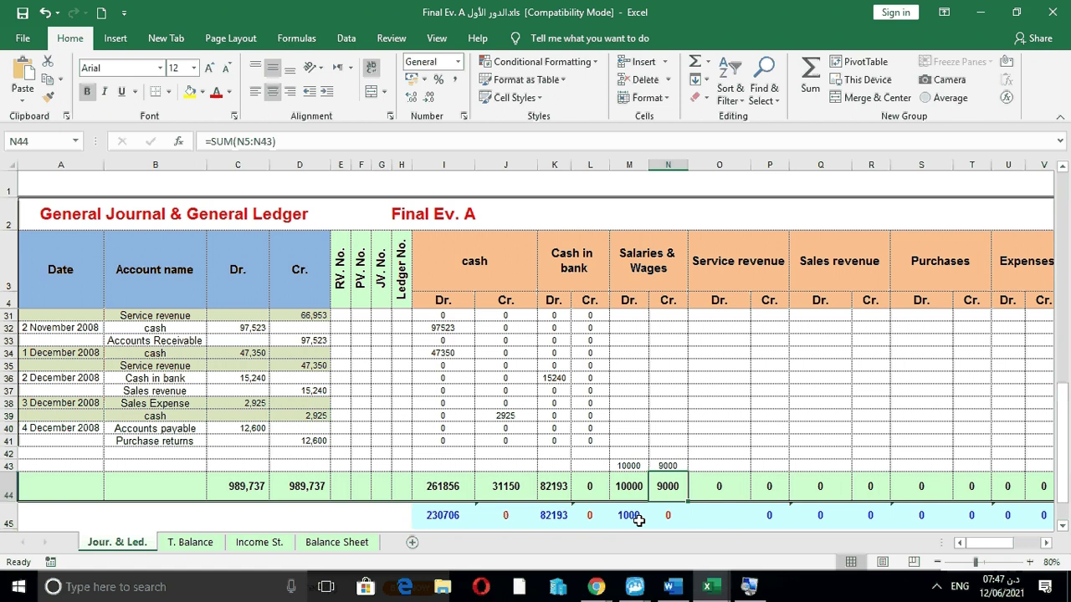
Review the account names from Cash to Sale Revenue and the Sale Revenue credit cell on the T. Balance sheet
left_click(201, 542)
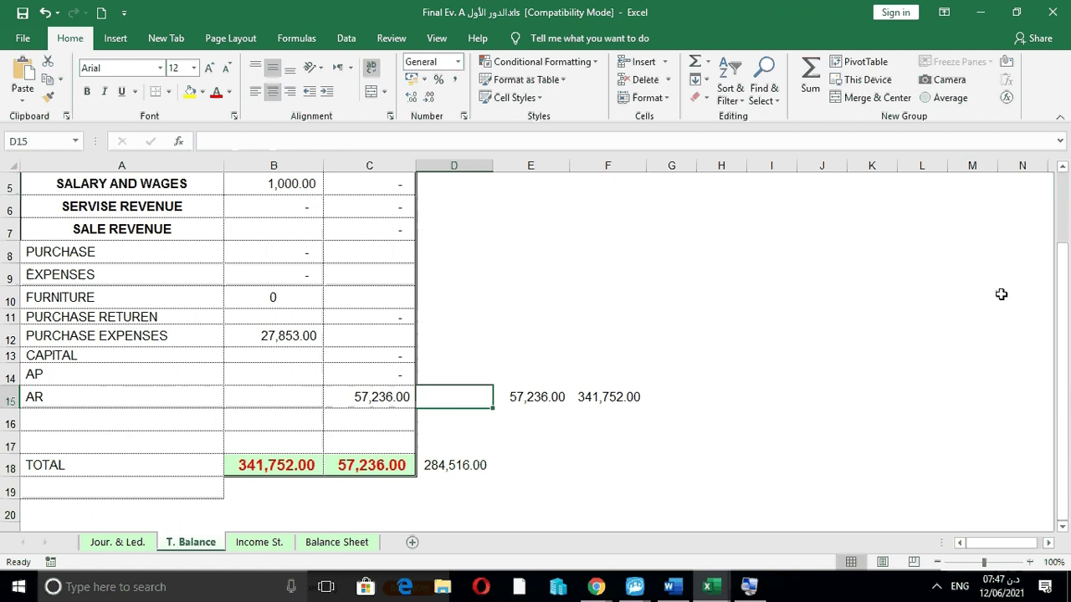
left_click_drag(1064, 319, 1063, 210)
left_click(139, 238)
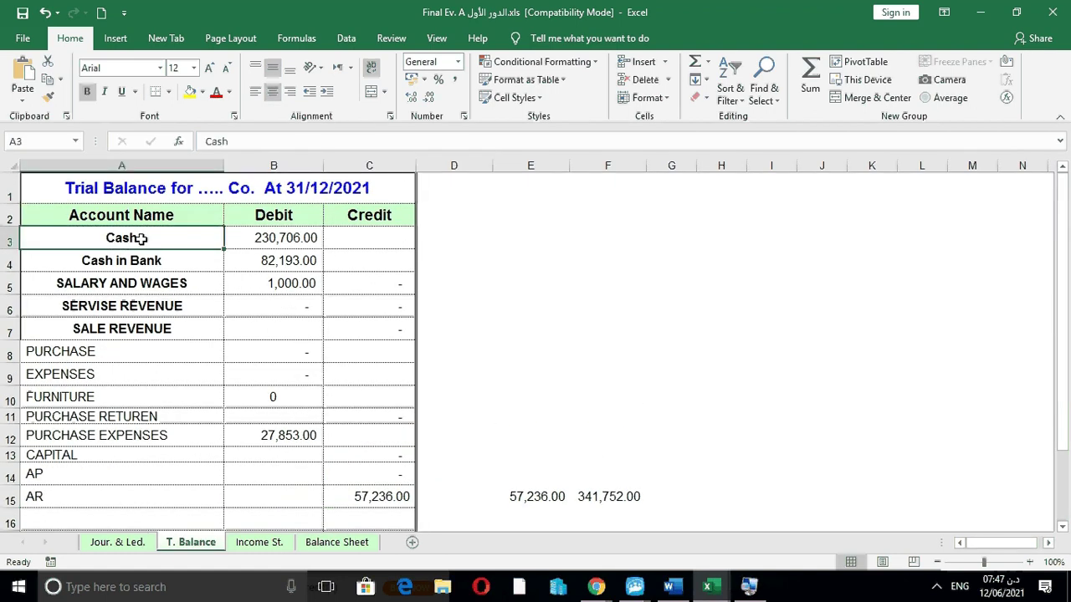
left_click(143, 261)
left_click(139, 284)
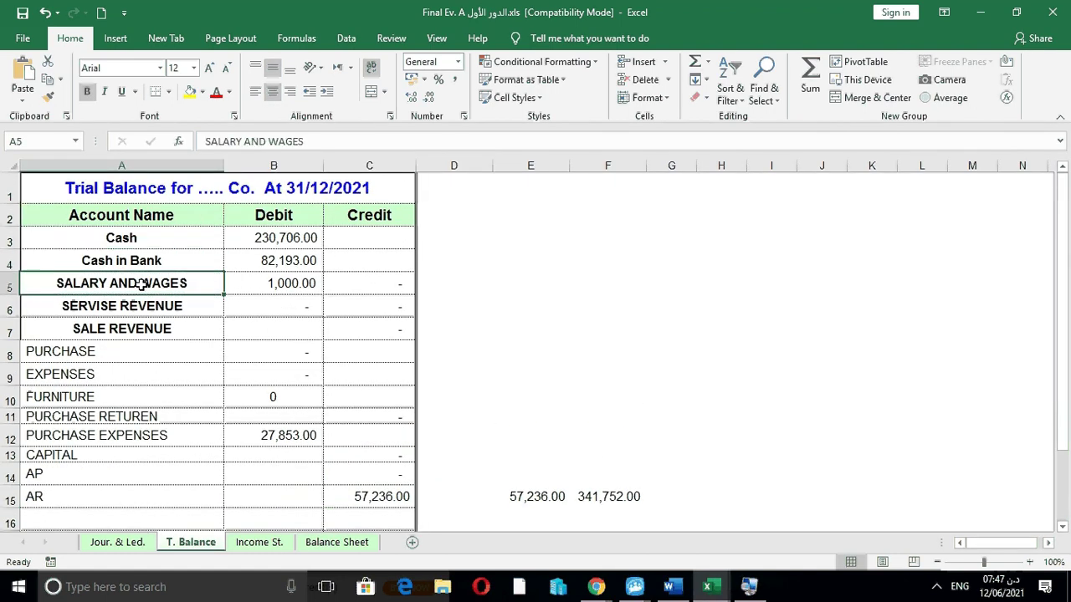
left_click(140, 302)
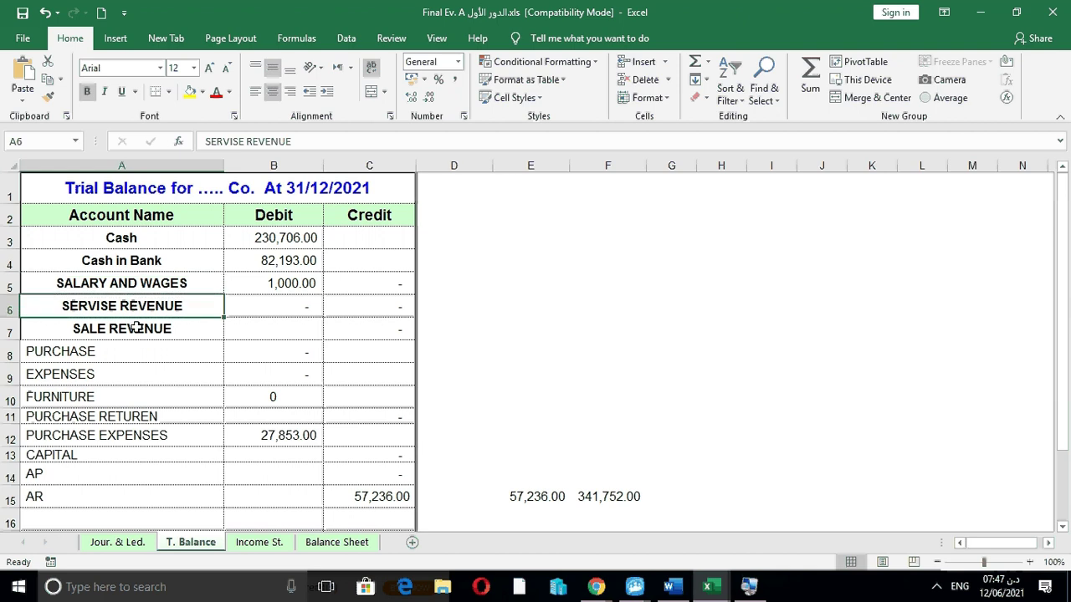
left_click(136, 328)
left_click(363, 325)
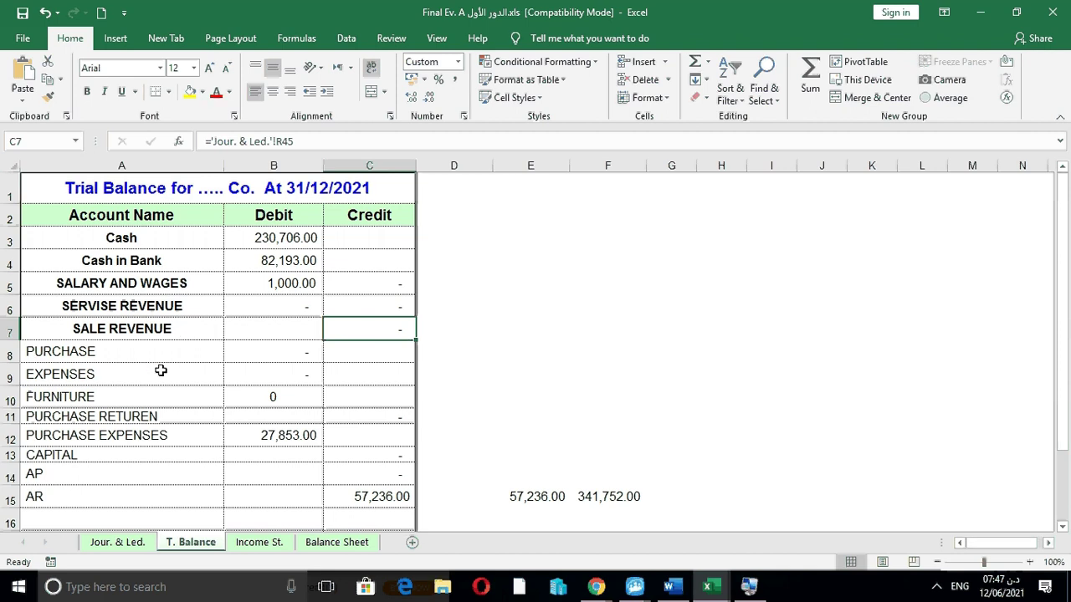
Link the Cash debit cell B3 of the trial balance to the cash Dr. balance in I45 on the Jour. & Led. sheet
left_click(273, 241)
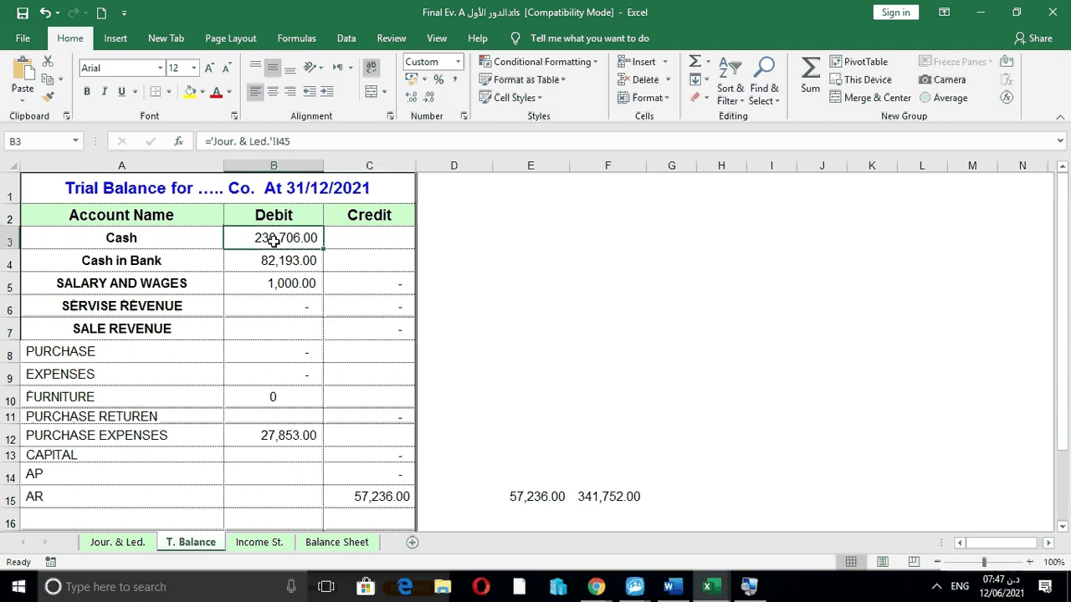
type("=")
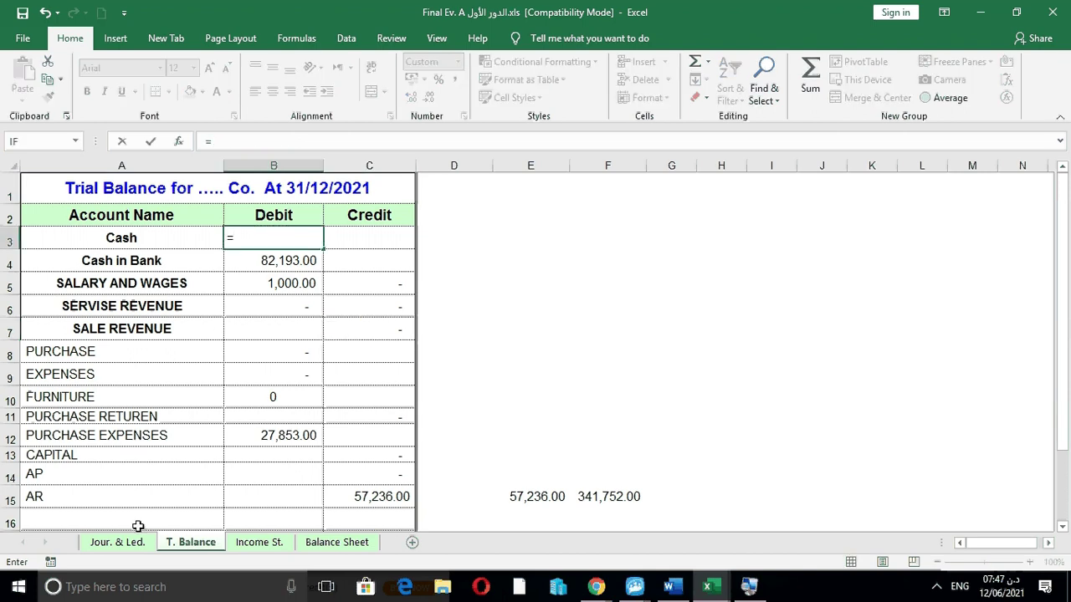
left_click(133, 542)
left_click(441, 515)
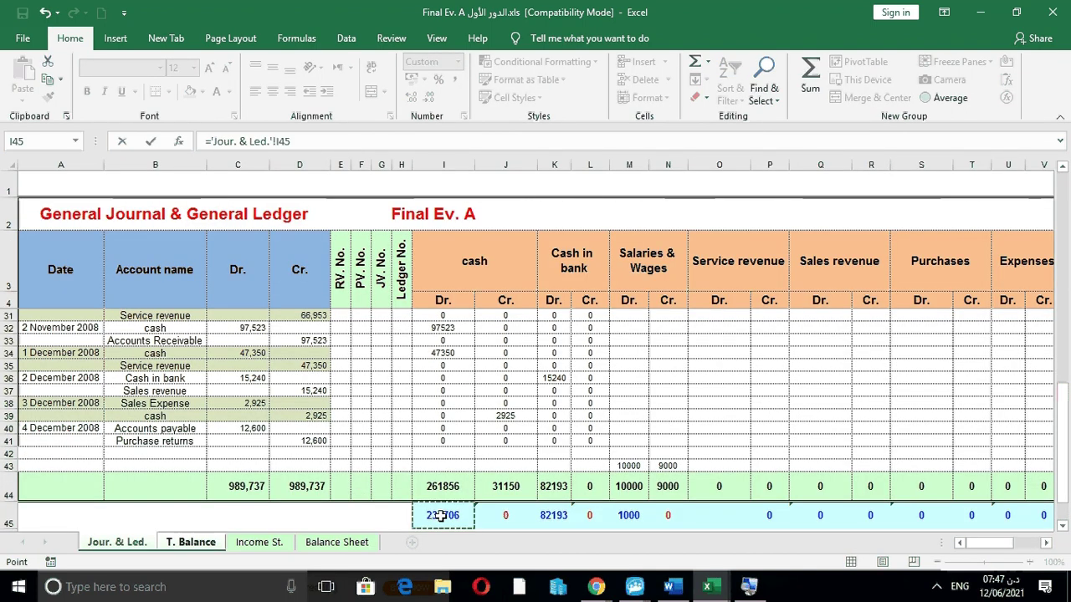
key("Return")
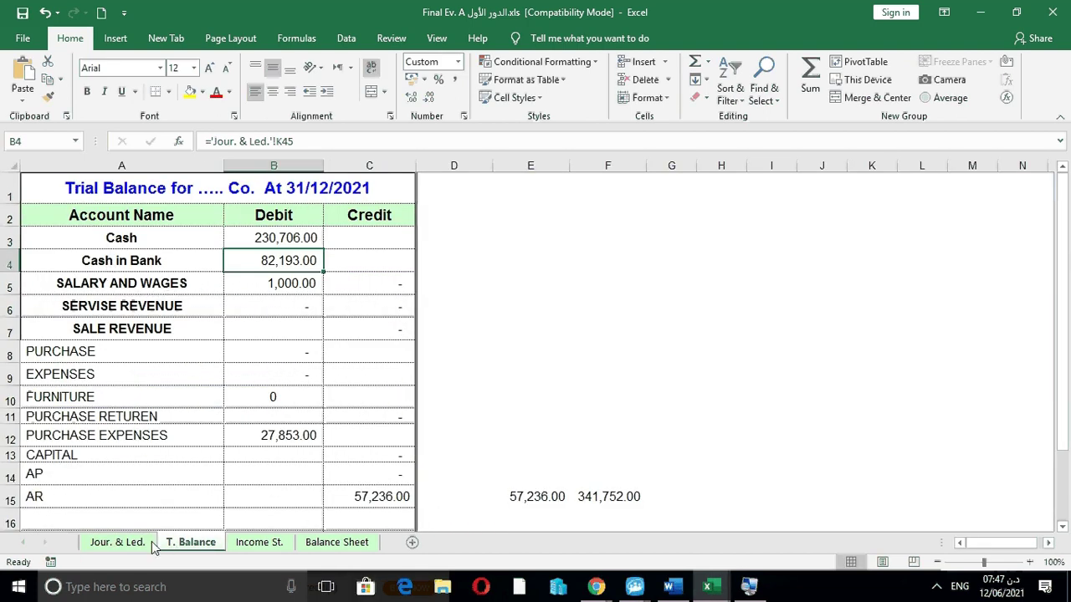
Copy the row 3 account headings from cash to Purchase Expenses on the Jour. & Led. sheet
left_click(117, 542)
left_click_drag(463, 265, 913, 282)
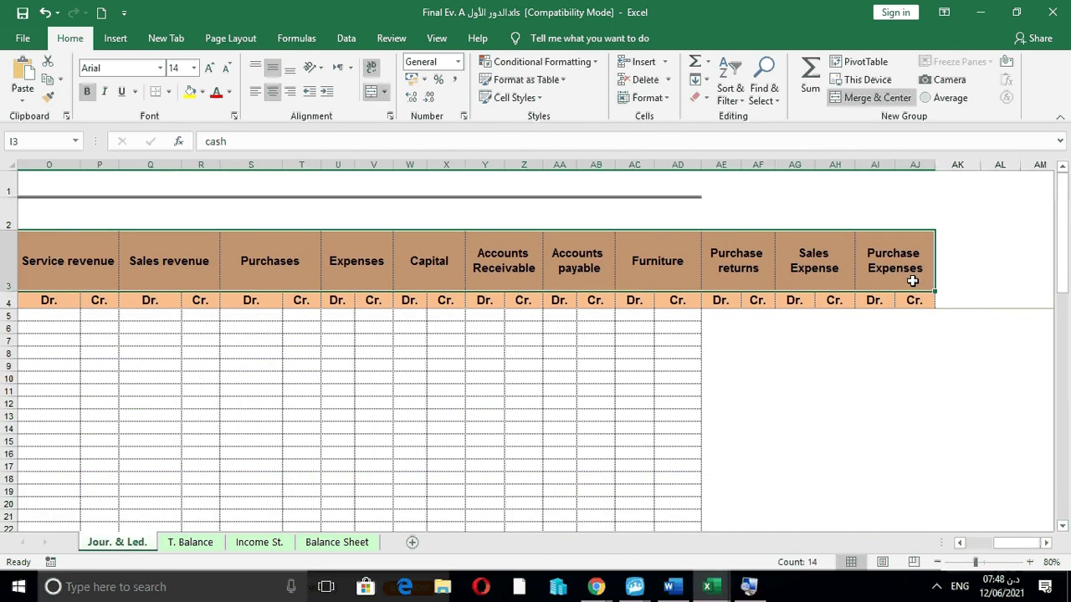
right_click(913, 281)
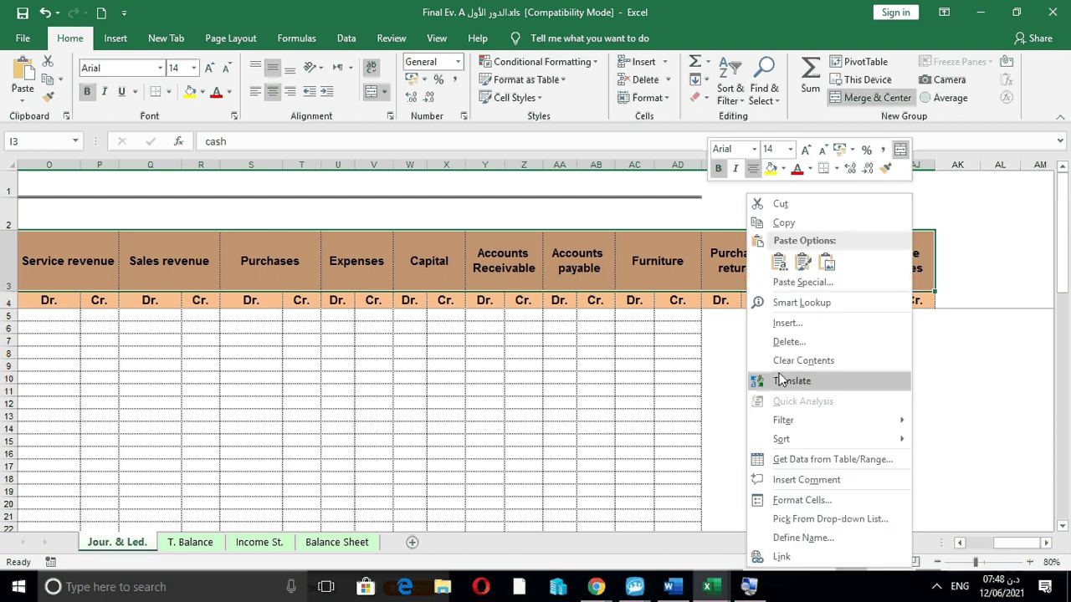
left_click(784, 222)
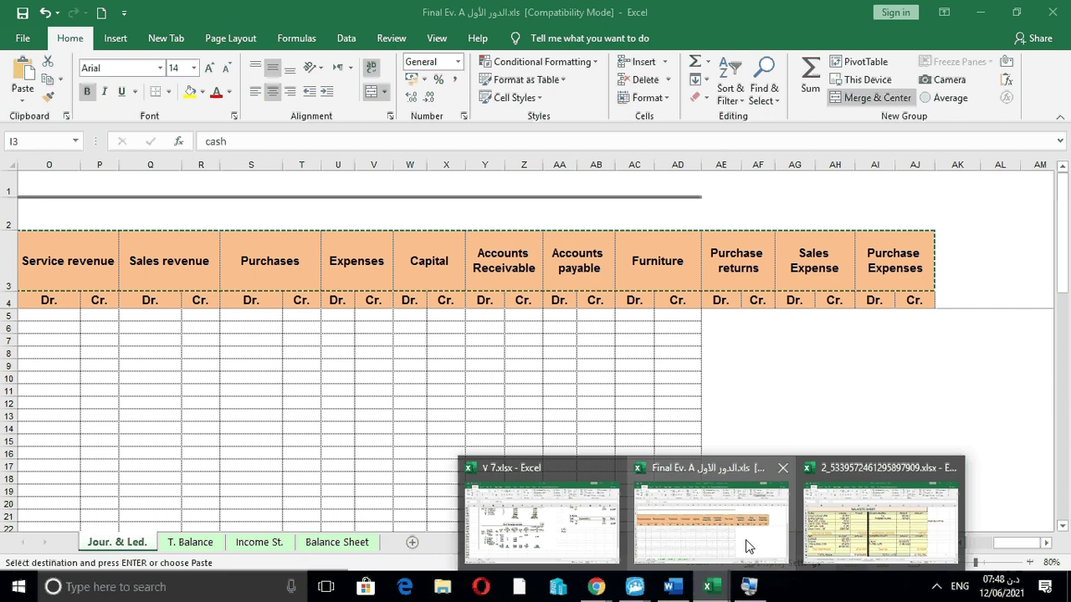
Paste the copied account headings transposed down column D of the T. Balance sheet, starting in cell D1
left_click(190, 542)
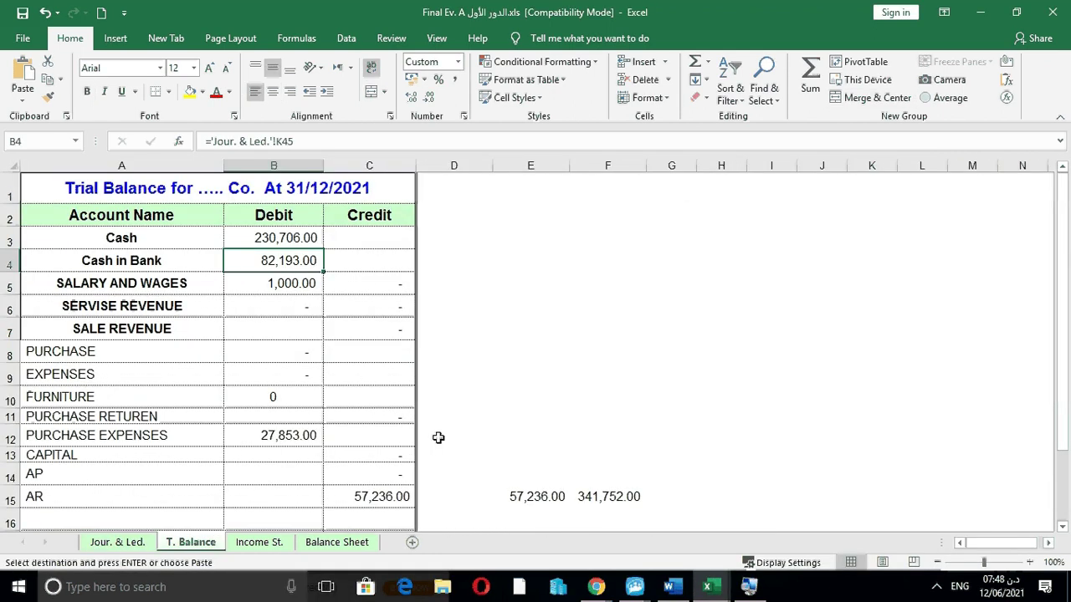
left_click(466, 196)
right_click(467, 198)
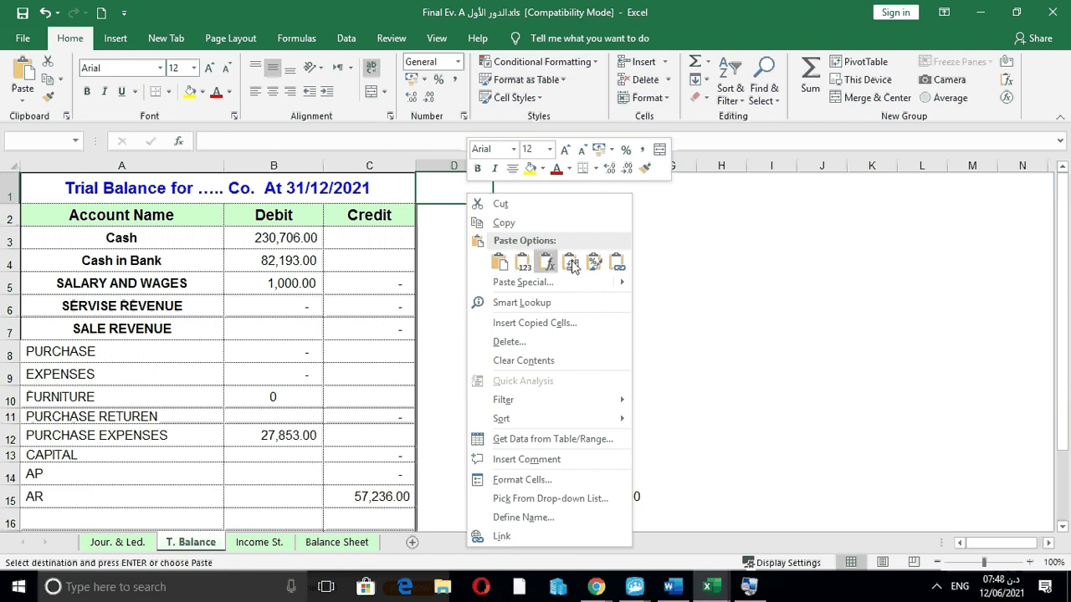
left_click(571, 263)
left_click(536, 255)
left_click(514, 209)
left_click(513, 254)
left_click(506, 309)
left_click(505, 345)
left_click(501, 379)
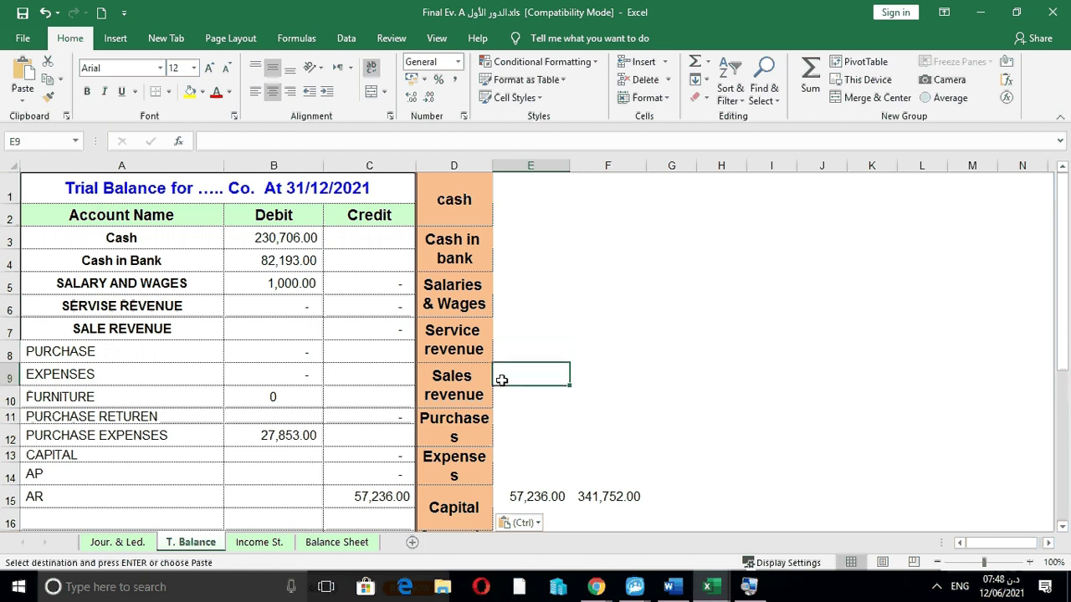
Insert a blank row above the trial balance title and enter the labels dr in E1 and cr in F1
left_click(530, 193)
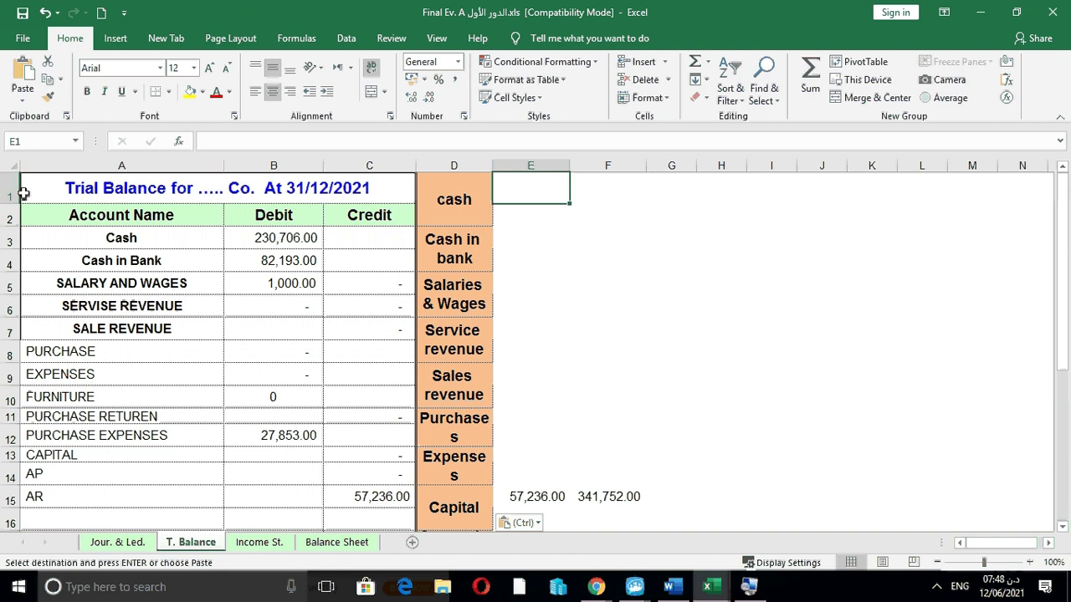
right_click(4, 192)
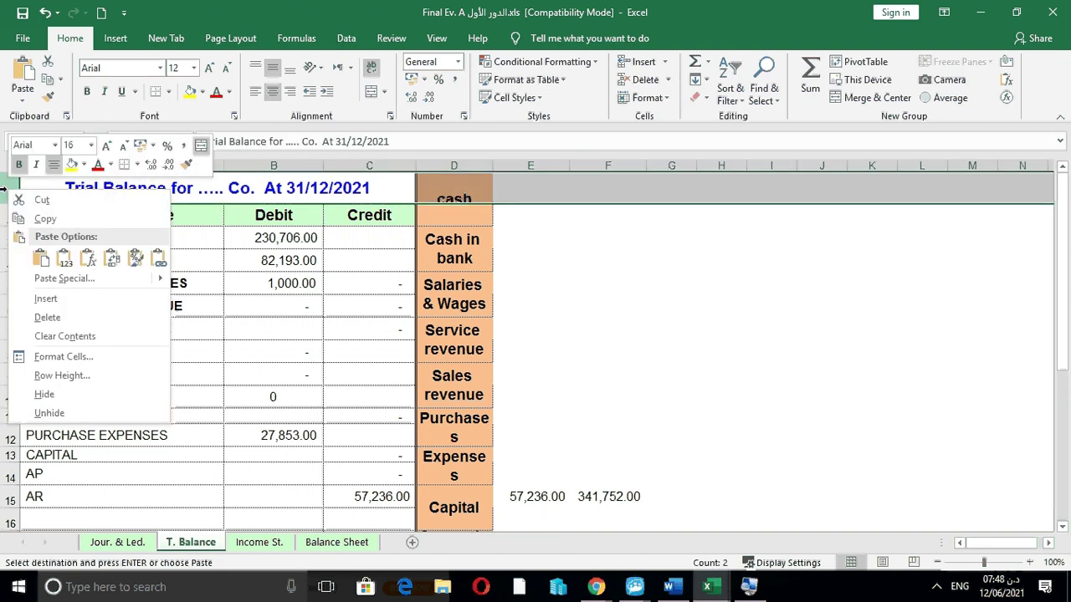
left_click(47, 301)
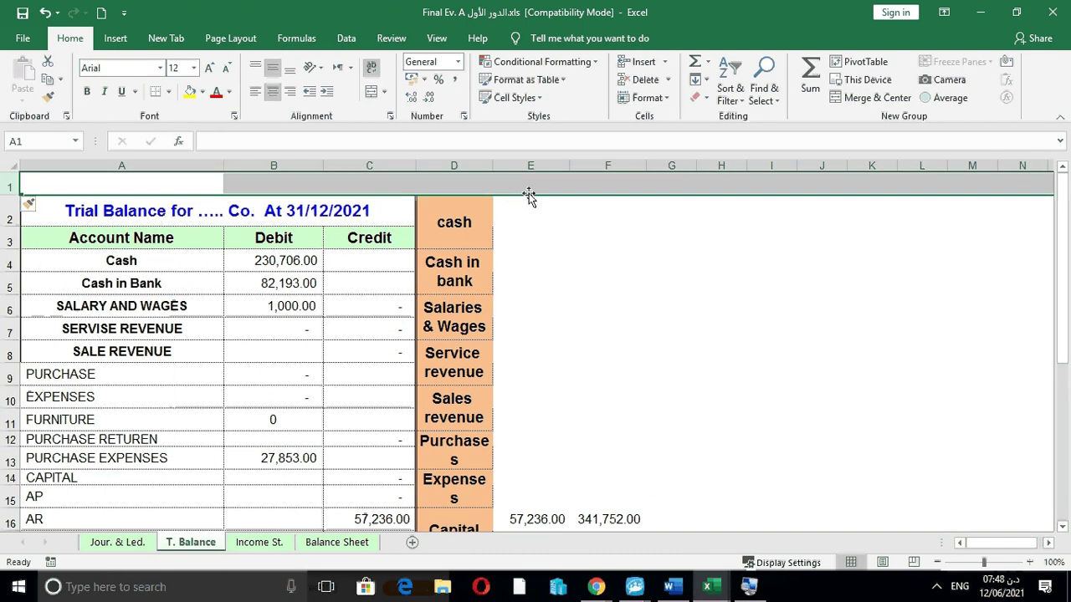
left_click(529, 186)
type("dr")
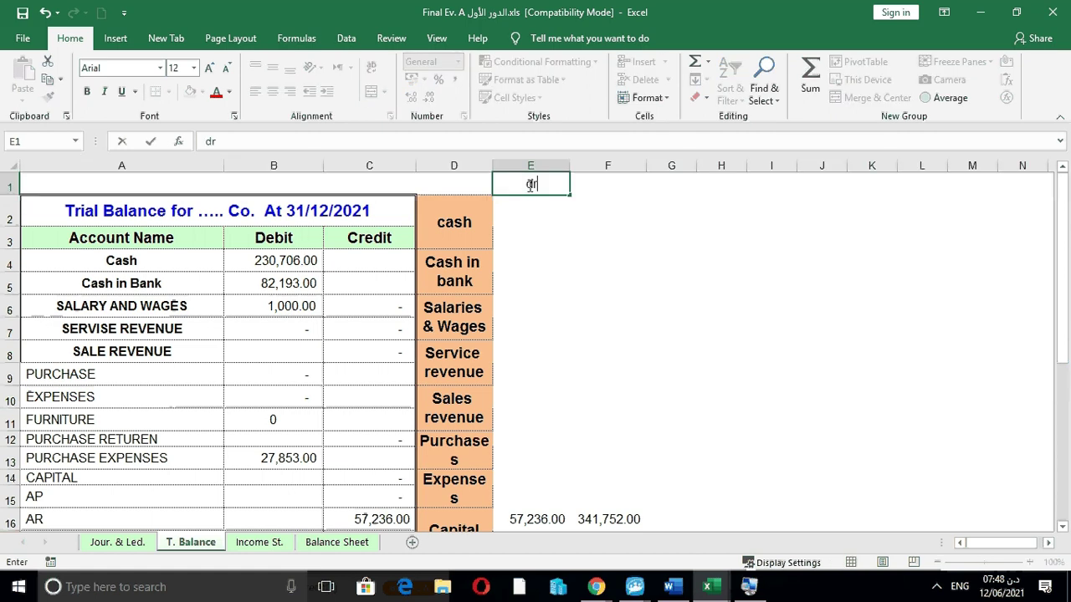
key("Tab")
type("cr")
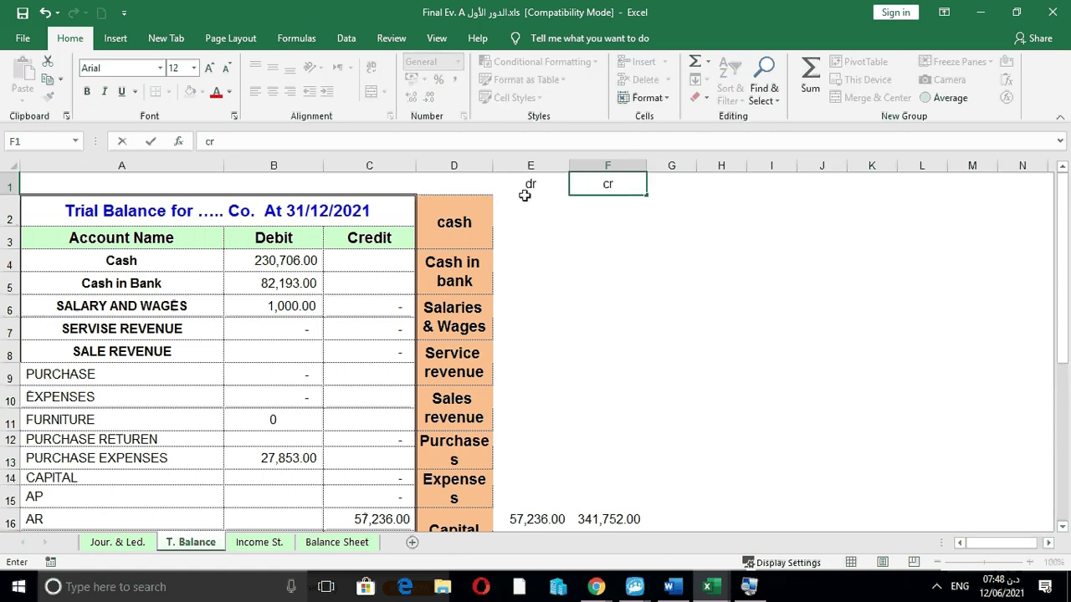
left_click(498, 236)
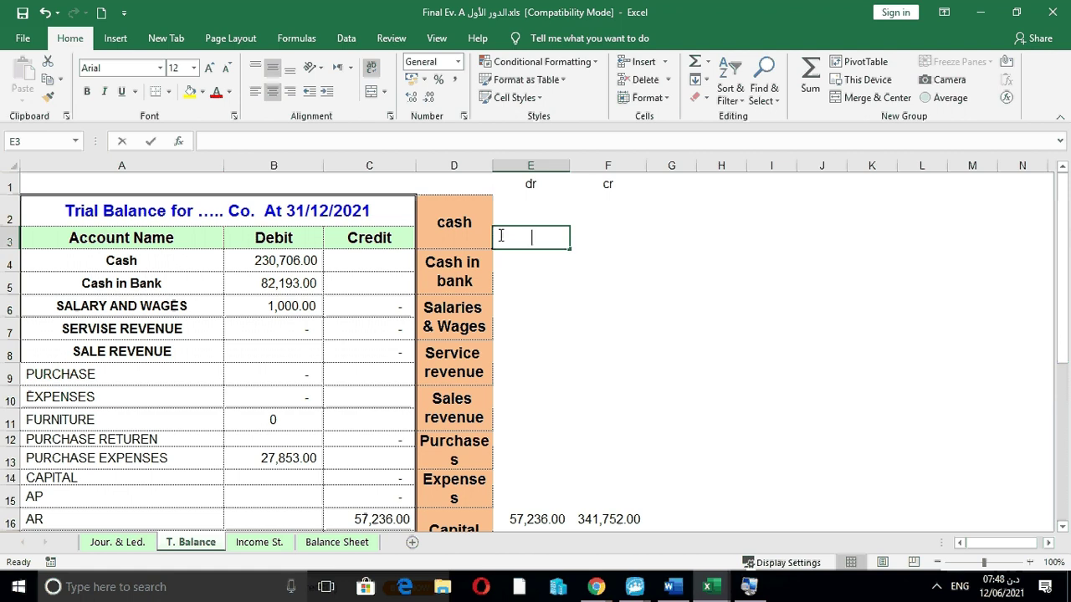
type("=")
left_click(506, 285)
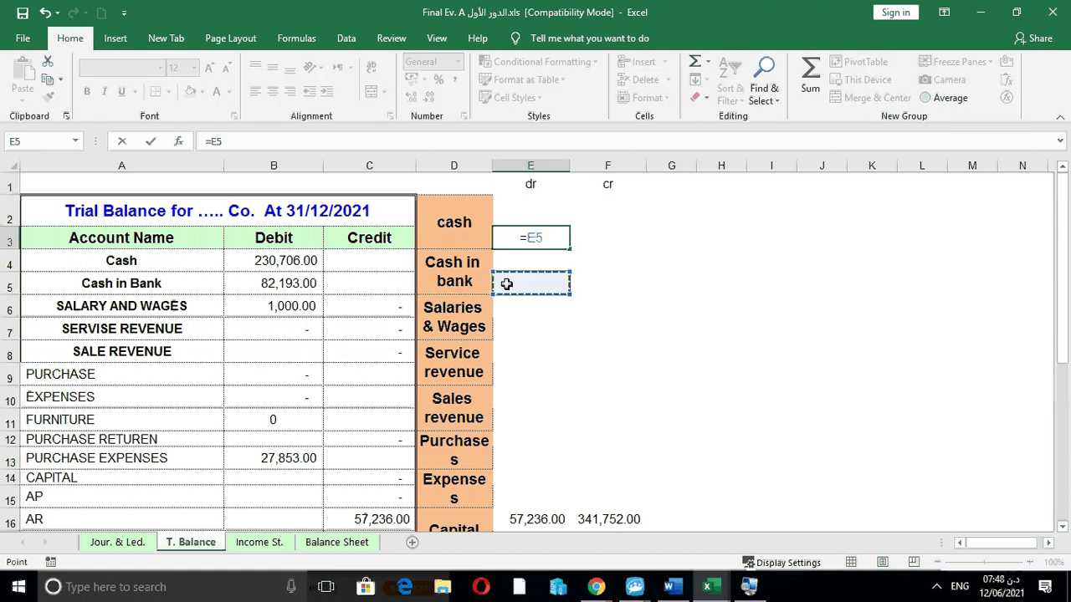
key("BackSpace")
key("BackSpace")
key("BackSpace")
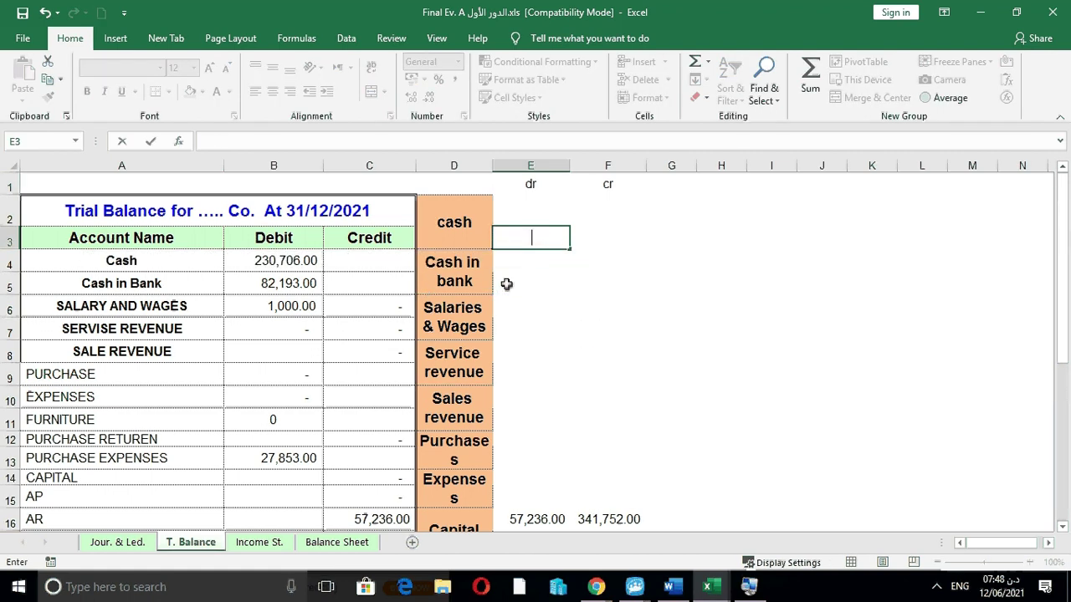
key("Escape")
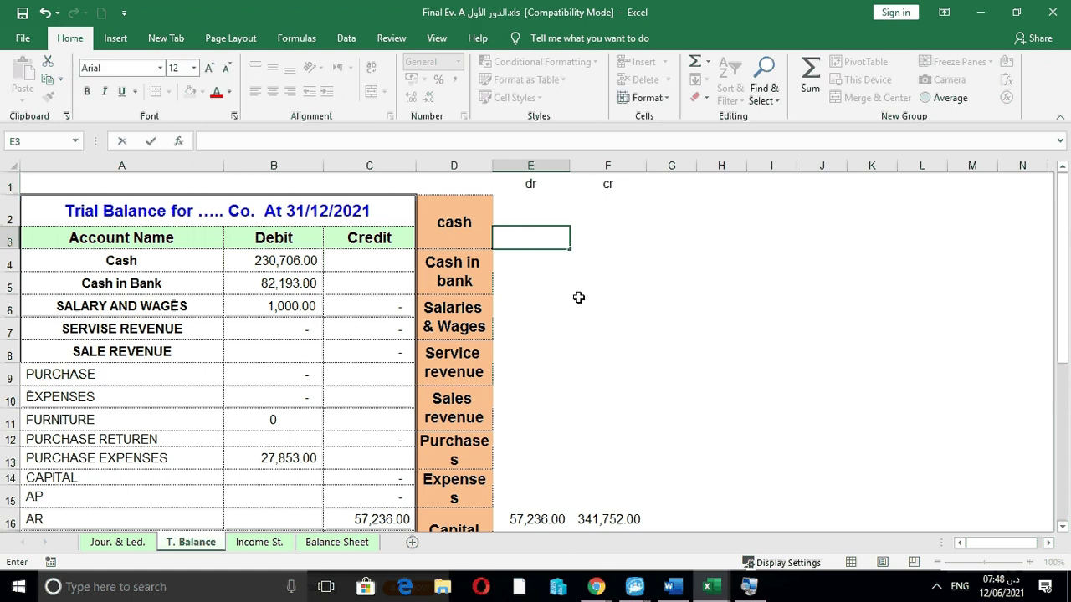
key("Escape")
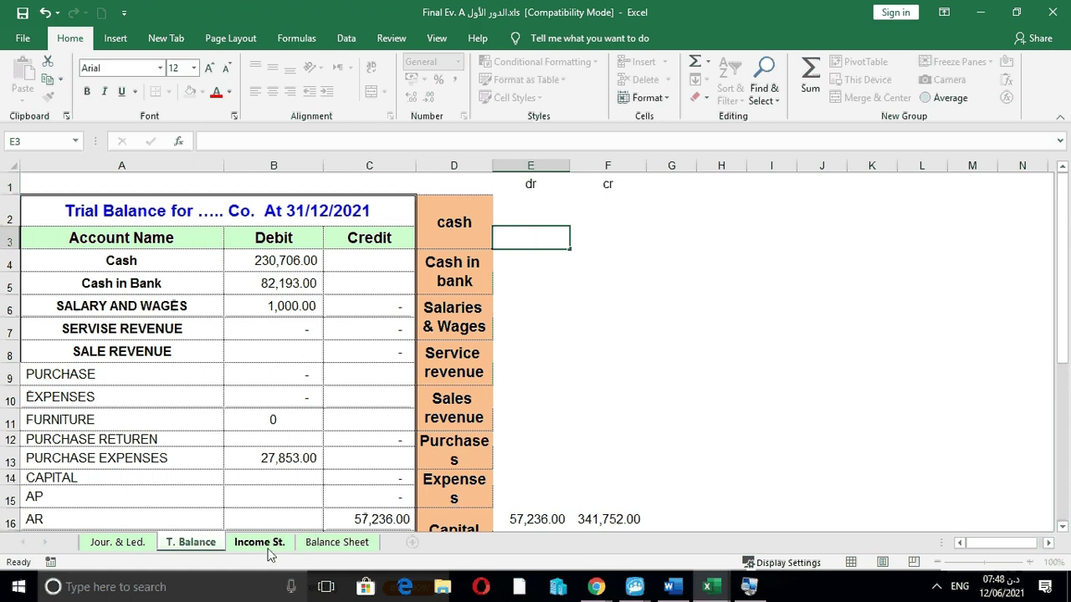
Review the Income St. sheet's lines from sale and gogs through Gross Profit and Salaries & Wages to Net profit
left_click(267, 550)
left_click(138, 269)
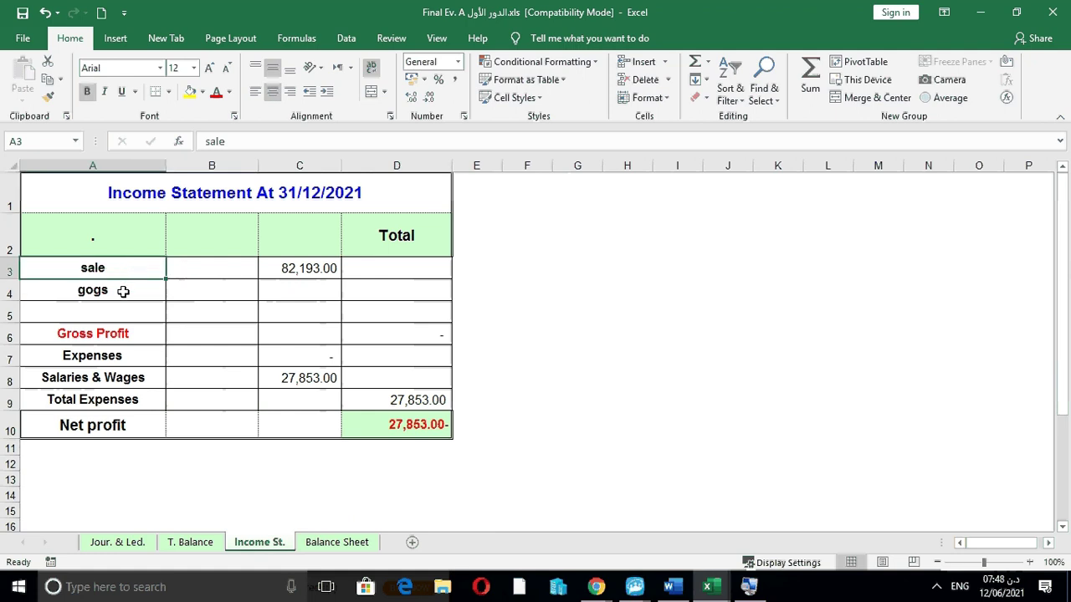
left_click(123, 292)
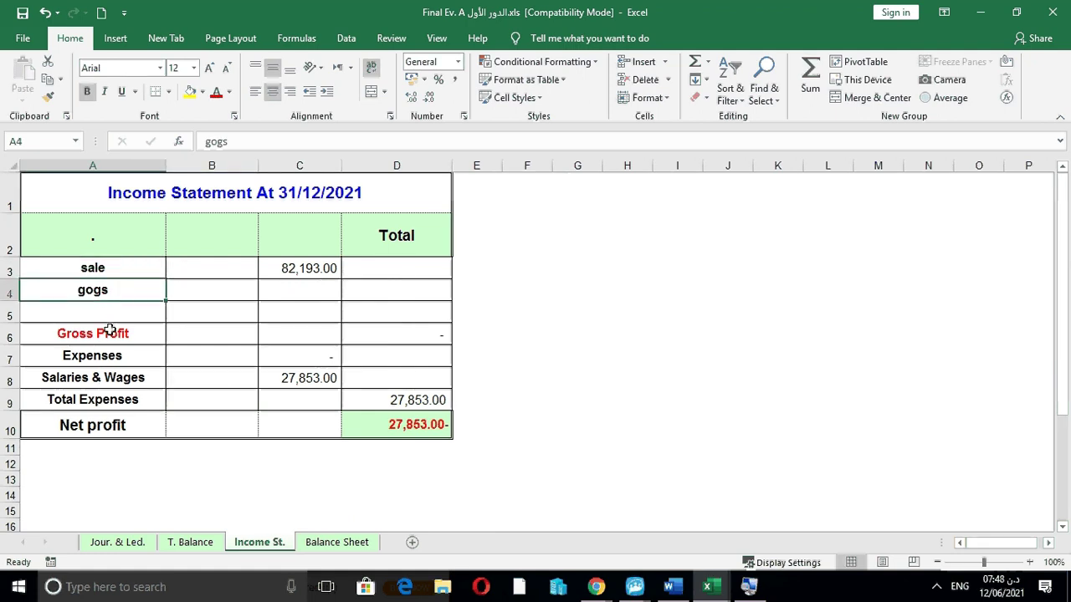
left_click(110, 331)
left_click(103, 376)
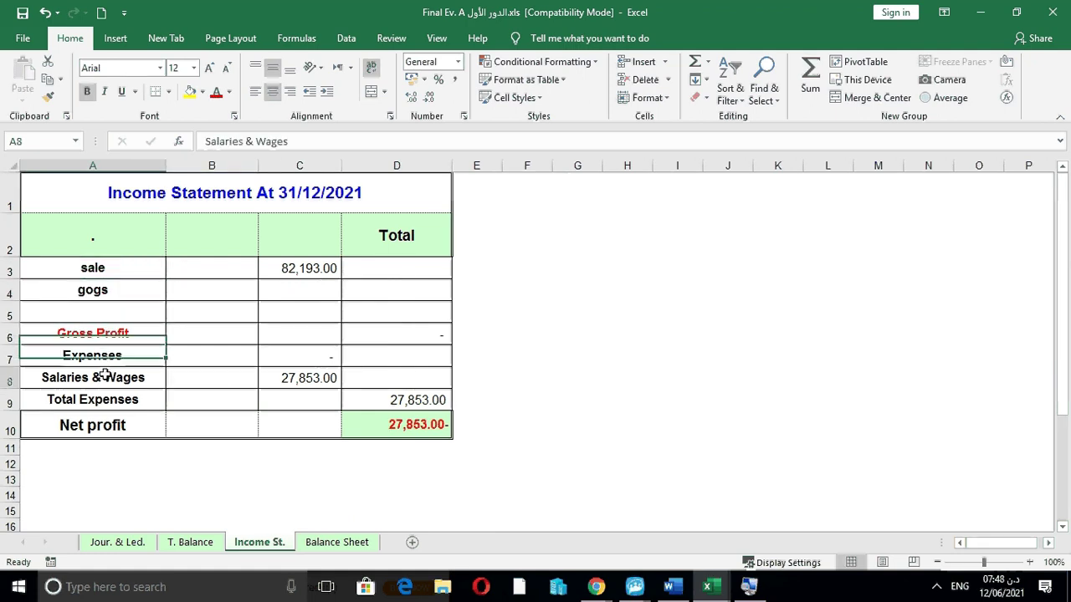
left_click(113, 426)
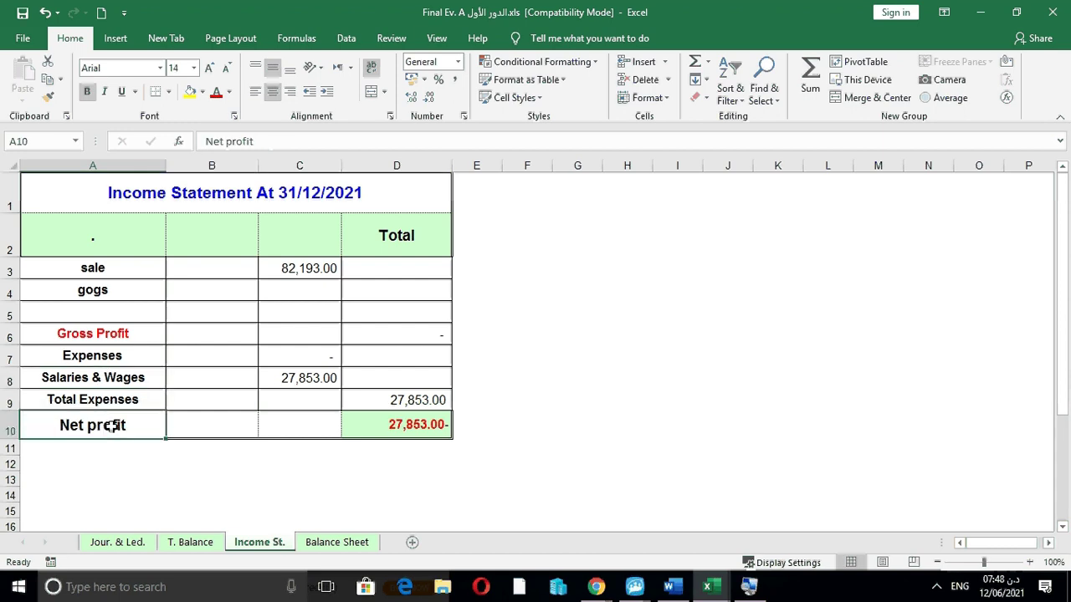
Review the Current Assets and Current Liabilities headings and their accounts on the Balance Sheet sheet
left_click(333, 542)
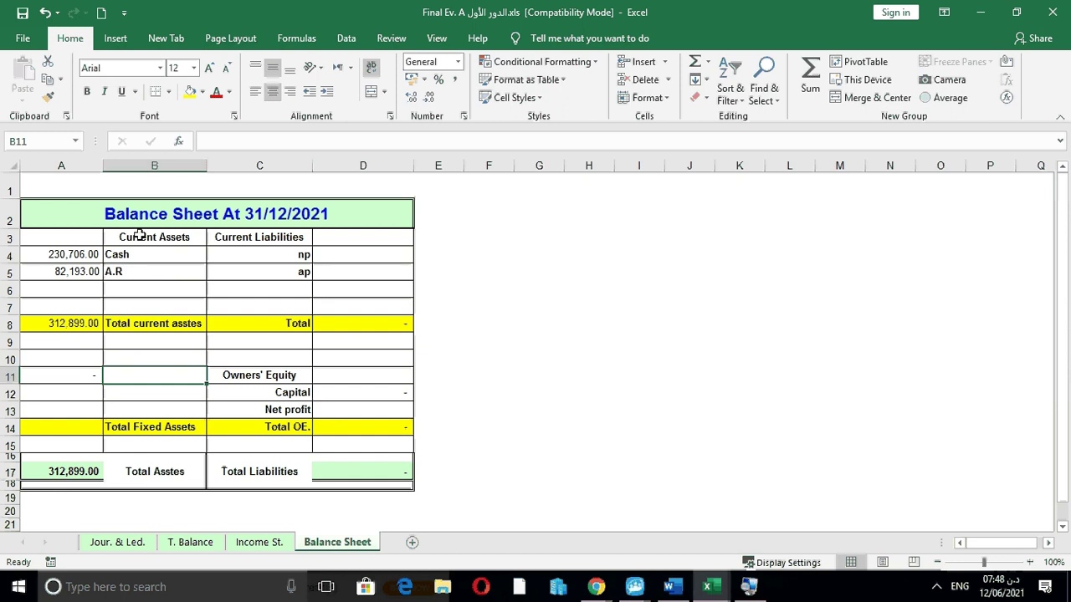
left_click(141, 237)
left_click(270, 237)
left_click(150, 256)
left_click(145, 275)
left_click(144, 287)
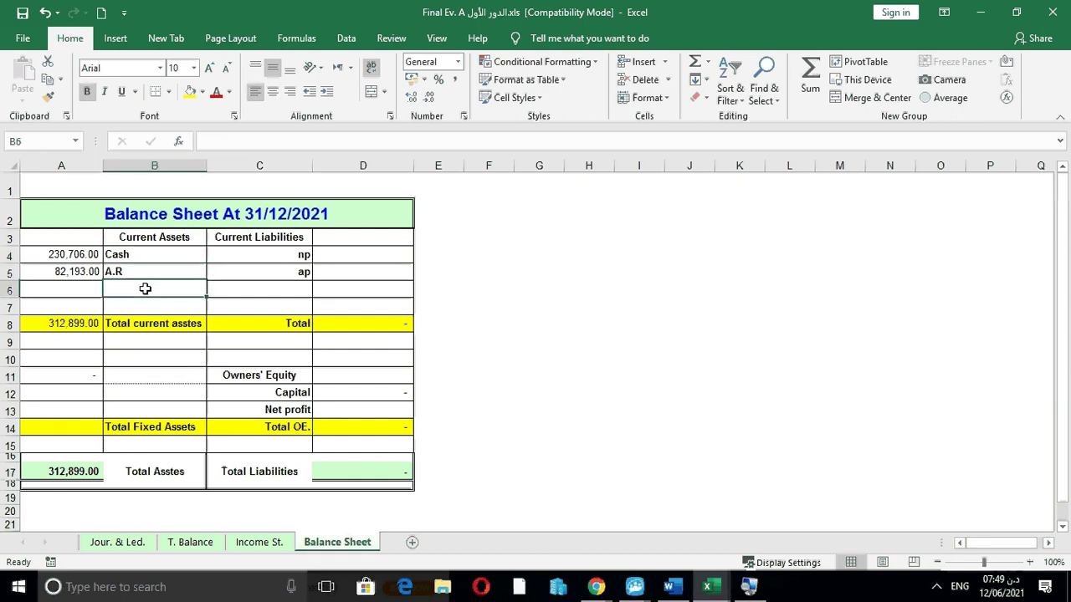
left_click(266, 257)
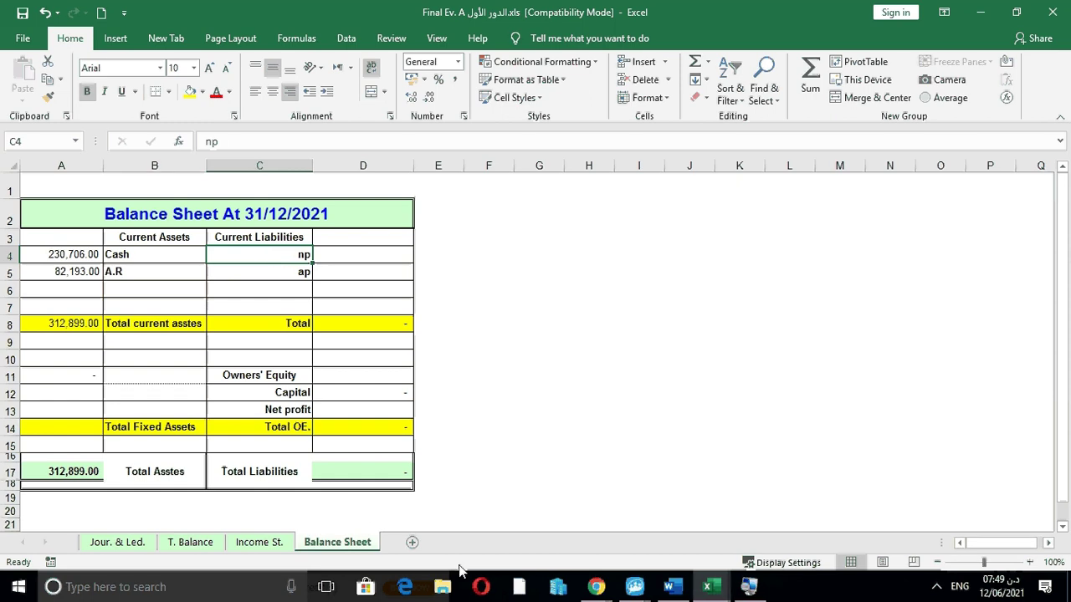
Examine the balance sheet layout in the workbook 2_5339572461295897909.xlsx, and return to the Jour. & Led. sheet of Final Ev. A
left_click(725, 594)
left_click(826, 551)
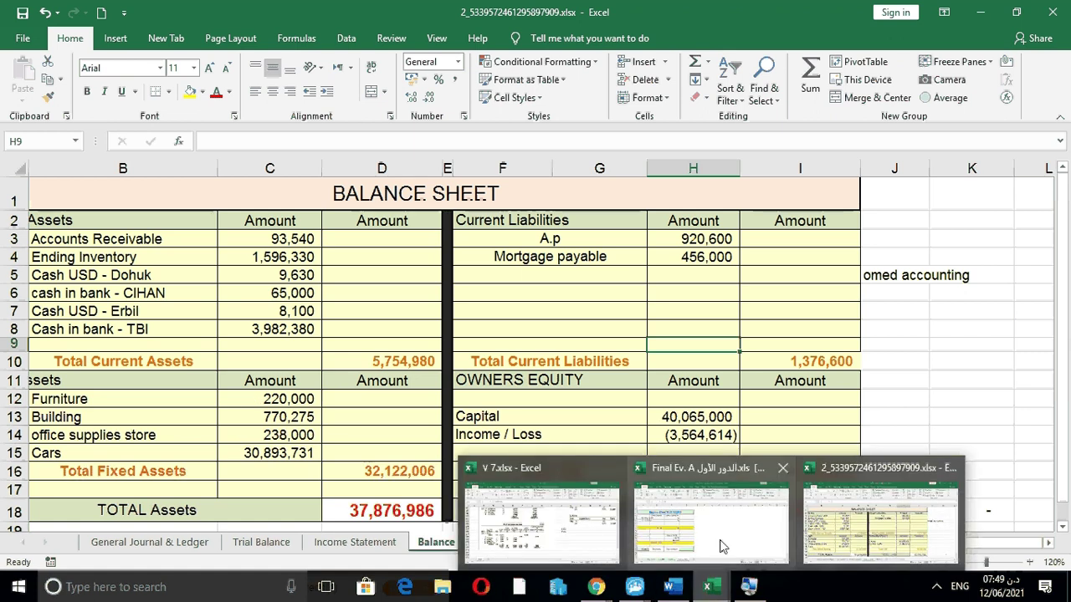
left_click(763, 531)
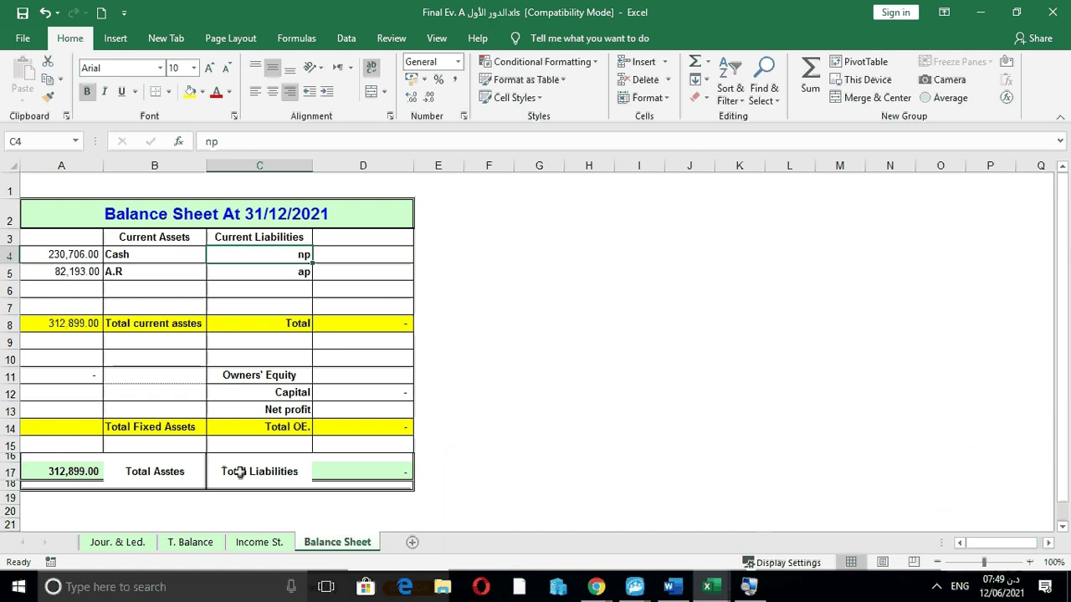
left_click(192, 549)
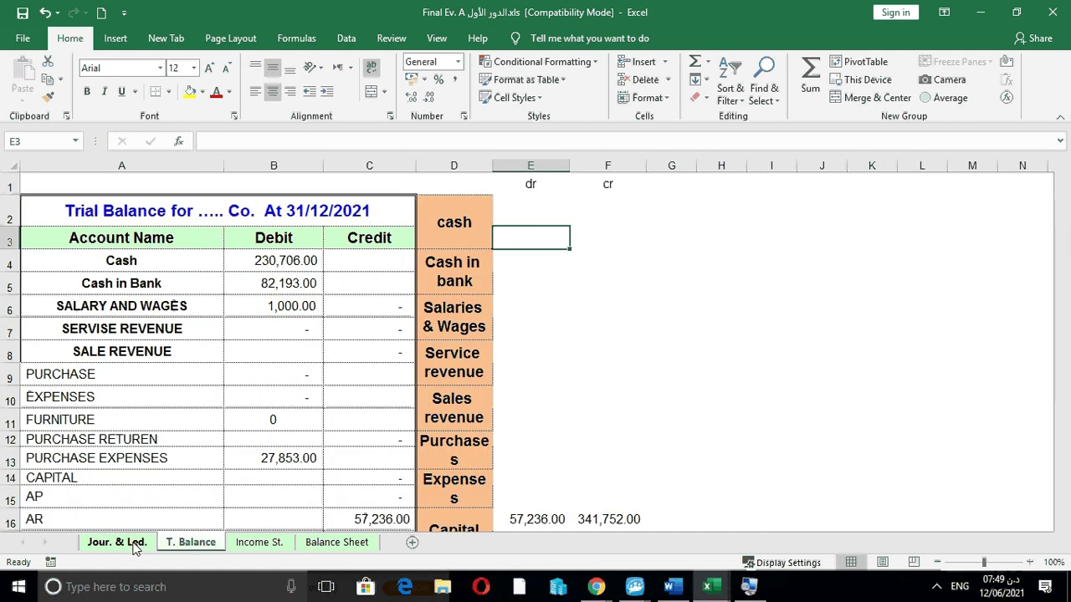
left_click(134, 544)
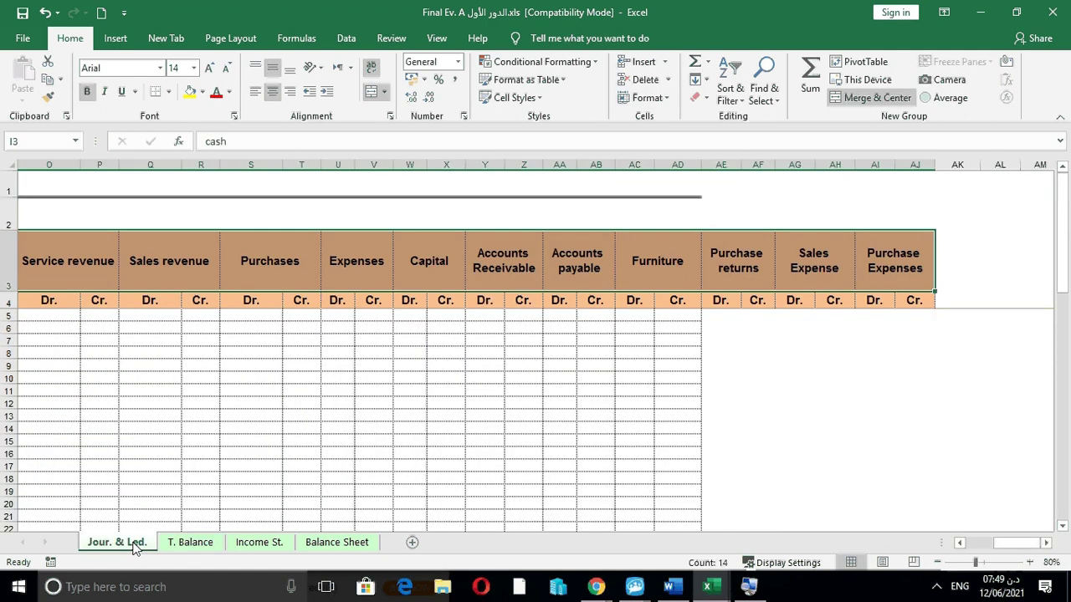
left_click(514, 297)
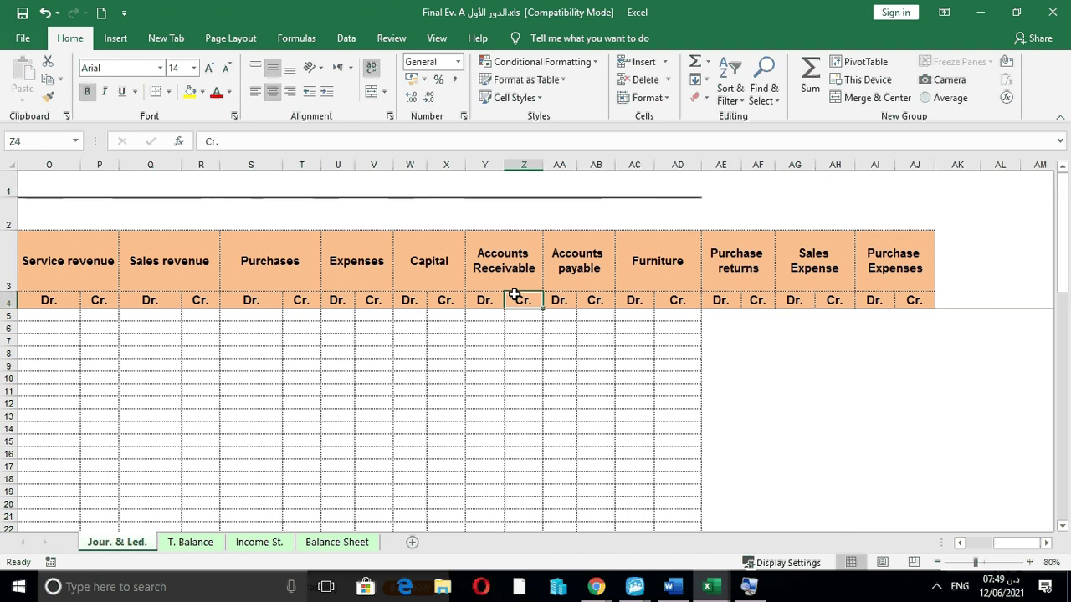
Switch to 2_5339572461295897909.xlsx and clear the Cars ledger cells E3:F60 on the General Journal & Ledger sheet
mouse_move(706, 587)
left_click(889, 487)
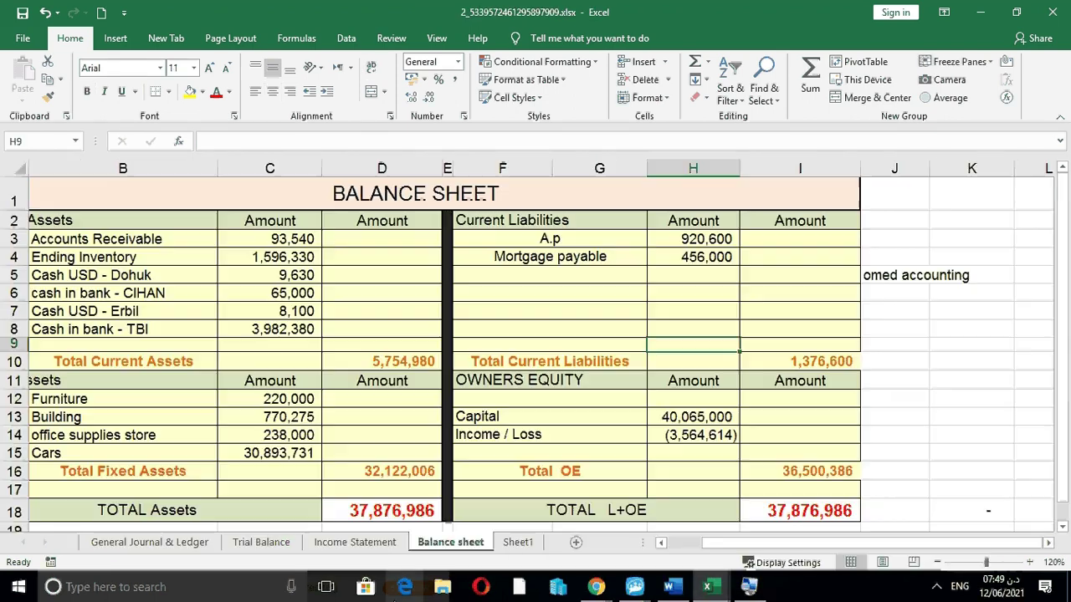
left_click(147, 542)
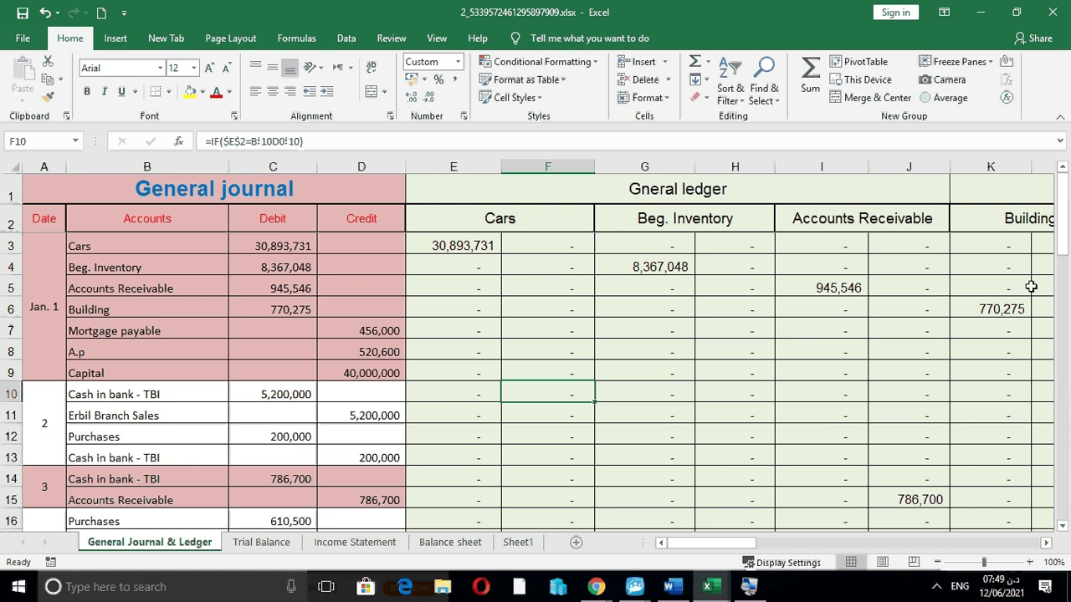
left_click_drag(1063, 256, 1061, 188)
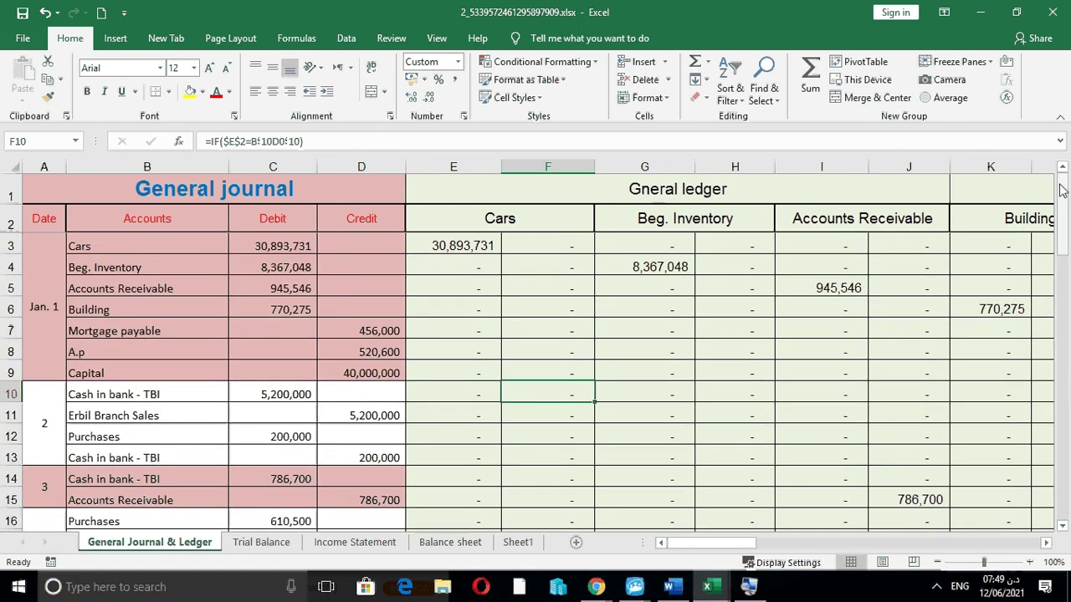
left_click(467, 247)
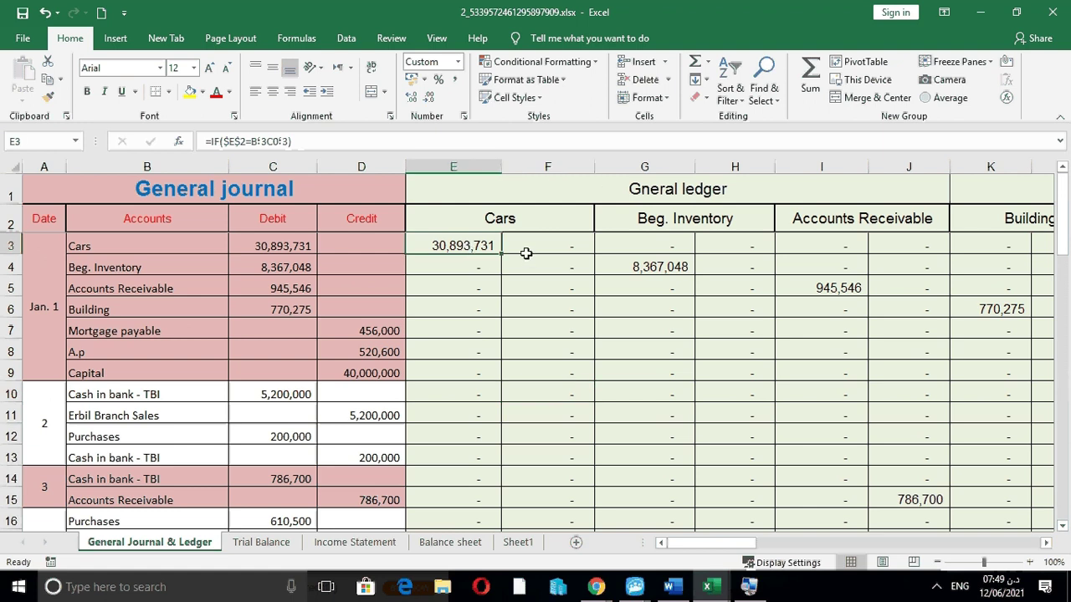
left_click_drag(524, 247, 479, 251)
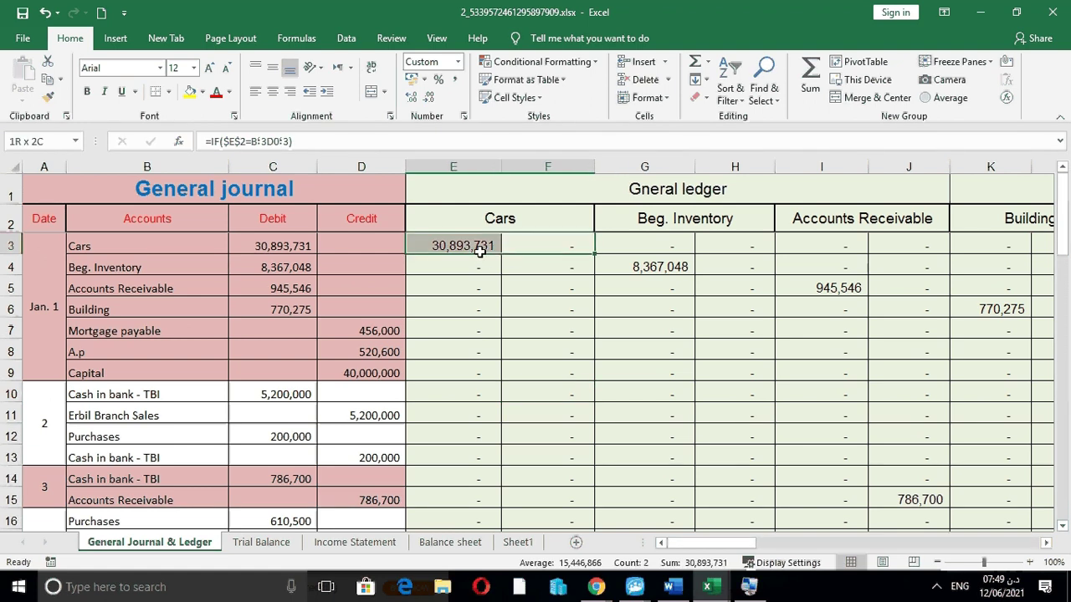
left_click_drag(479, 251, 484, 500)
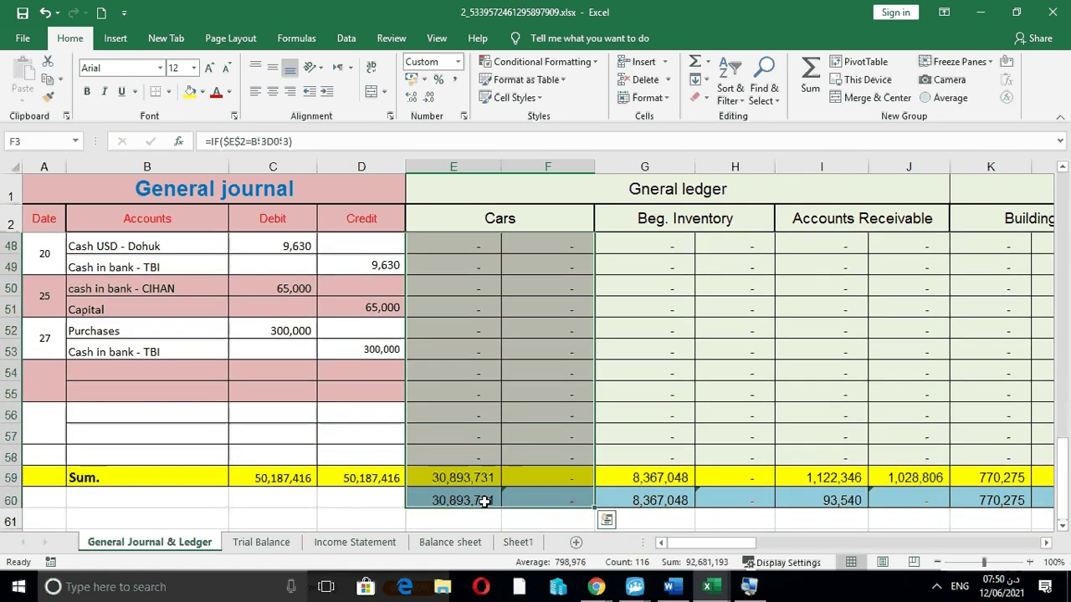
key("Delete")
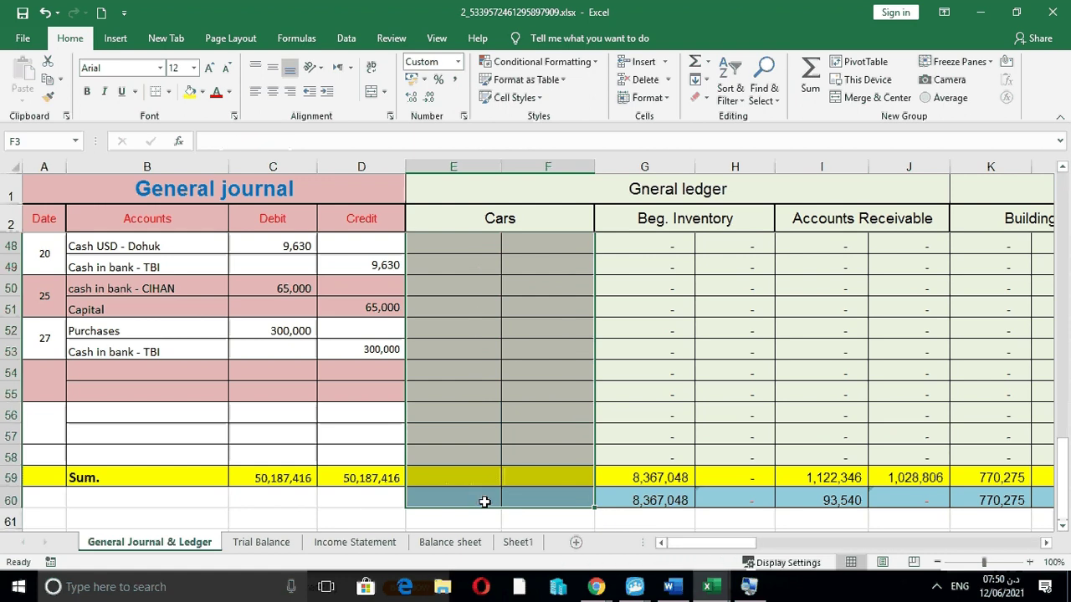
Start an IF function in cell E3, the first debit cell of the Cars ledger
left_click_drag(623, 288, 875, 277)
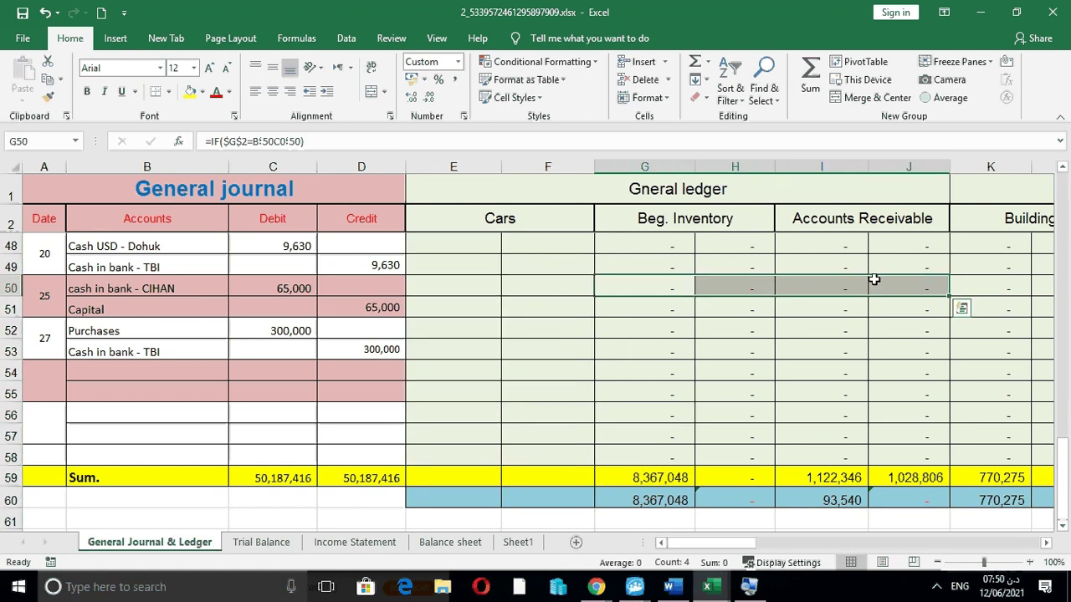
left_click(445, 246)
key("Up")
key("Up")
key("Up")
key("Up")
key("Up")
key("Up")
key("Up")
key("Up")
key("Up")
key("Up")
key("Up")
key("Up")
key("Up")
key("Up")
key("Up")
key("Up")
key("Up")
key("Up")
key("Up")
key("Up")
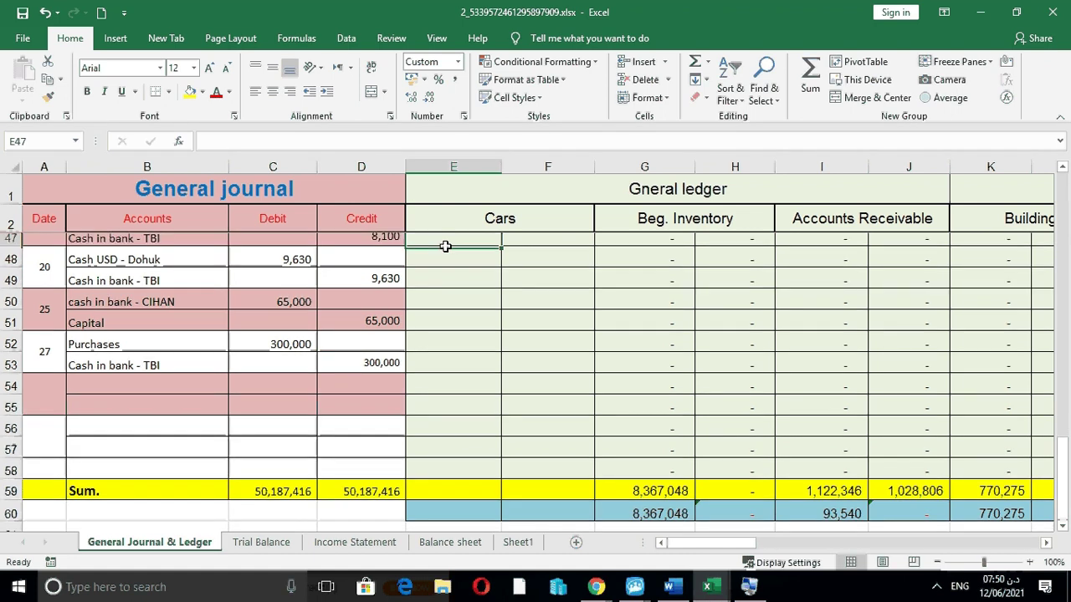
key("Up")
key("Up")
key("Up")
key("Up")
key("Up")
key("Up")
key("Up")
key("Up")
key("Up")
key("Up")
key("Up")
key("Up")
key("Up")
key("Up")
key("Up")
key("Up")
key("Up")
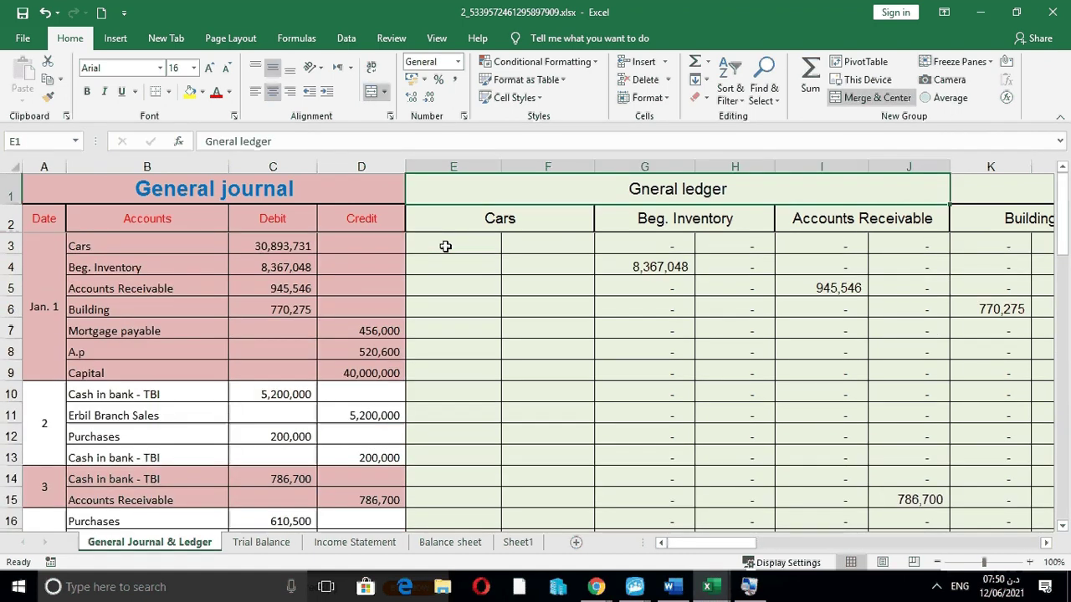
key("Down")
key("Down")
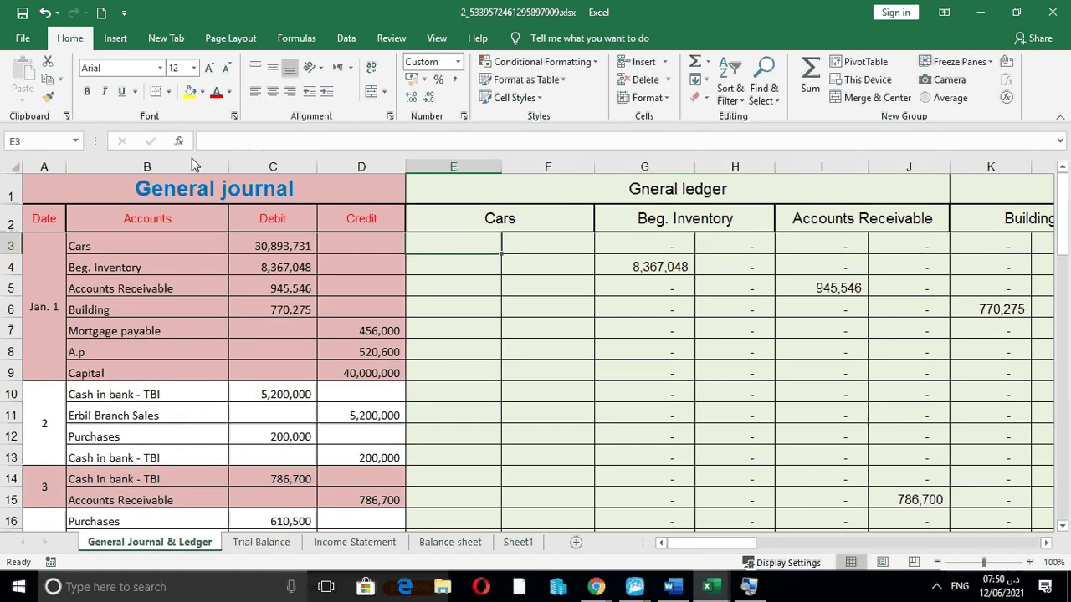
left_click(179, 140)
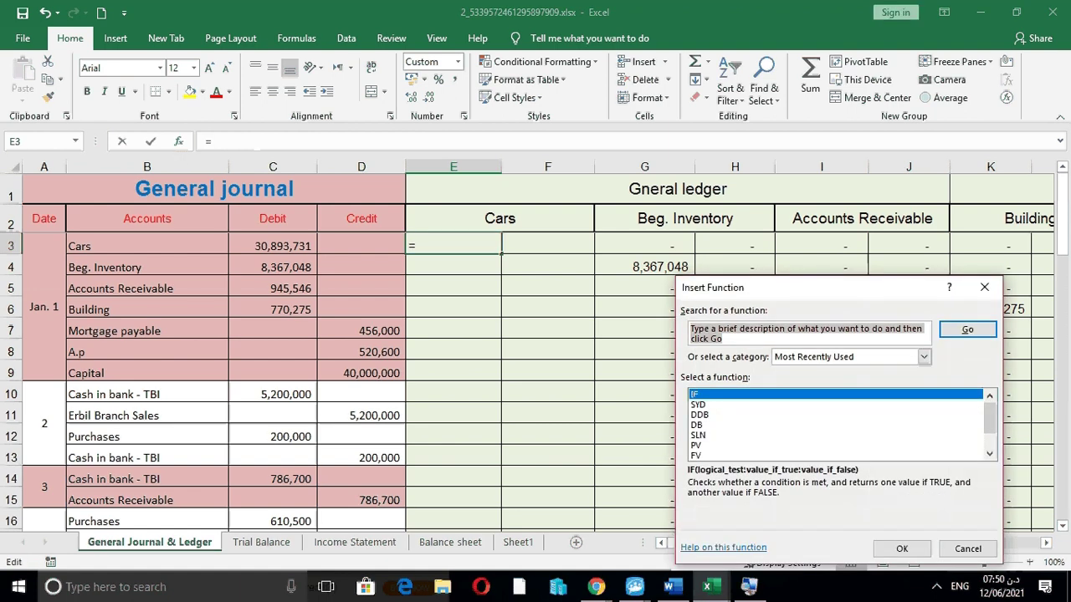
key("Return")
Build the logical test $E$2=B3 from the Cars heading and the first journal account, and clear the test again
left_click(491, 226)
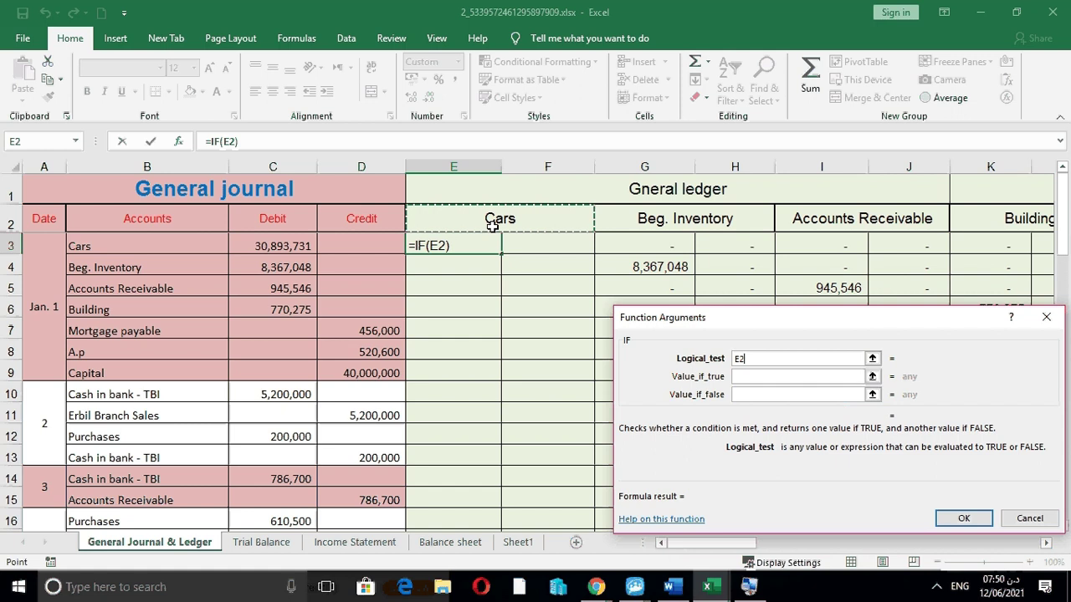
key("F4")
type("=")
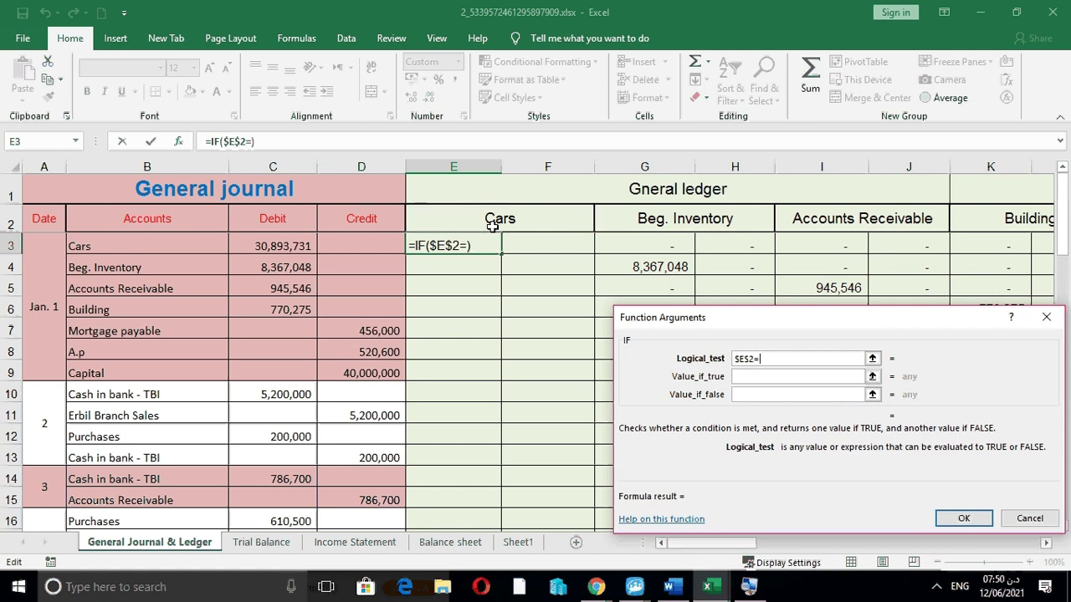
left_click(154, 247)
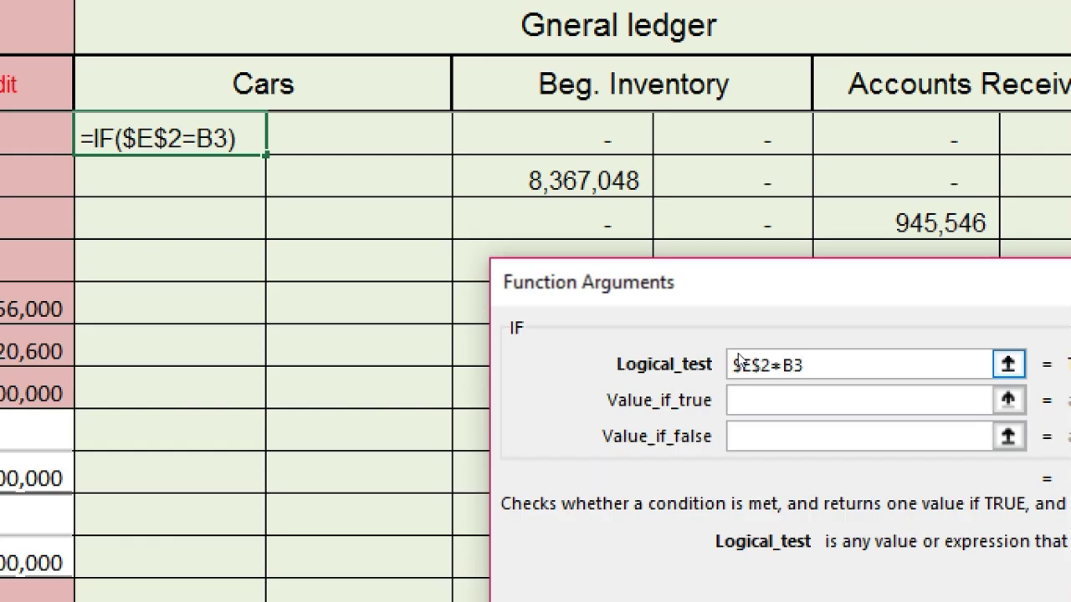
key("BackSpace")
key("BackSpace")
key("BackSpace")
key("BackSpace")
key("BackSpace")
key("BackSpace")
key("BackSpace")
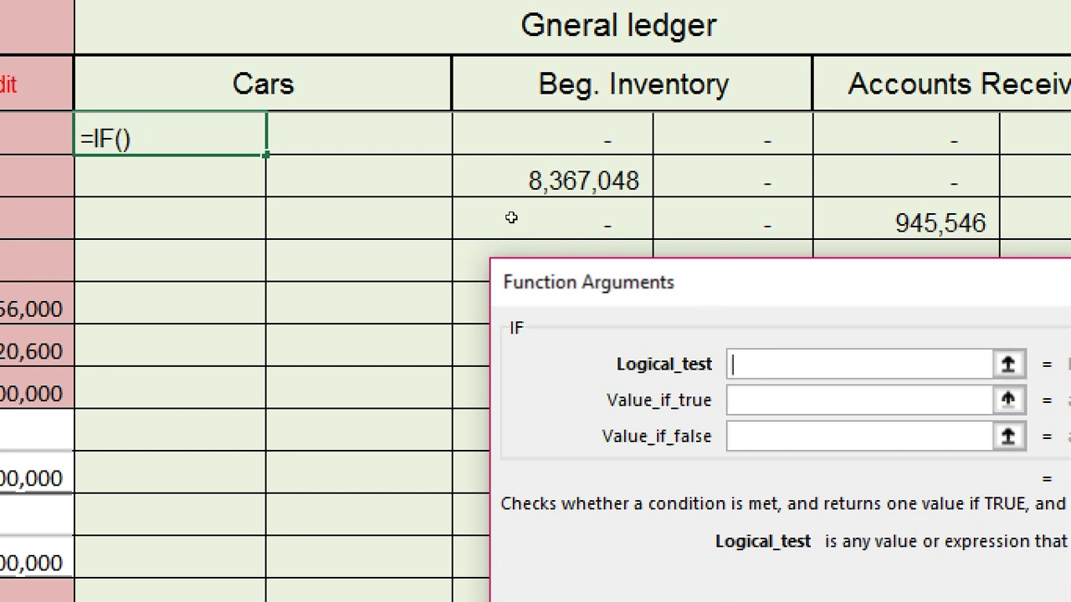
Set the IF function's logical test to $E$2=b3, with an absolute reference to the Cars heading
type("E2")
key("F4")
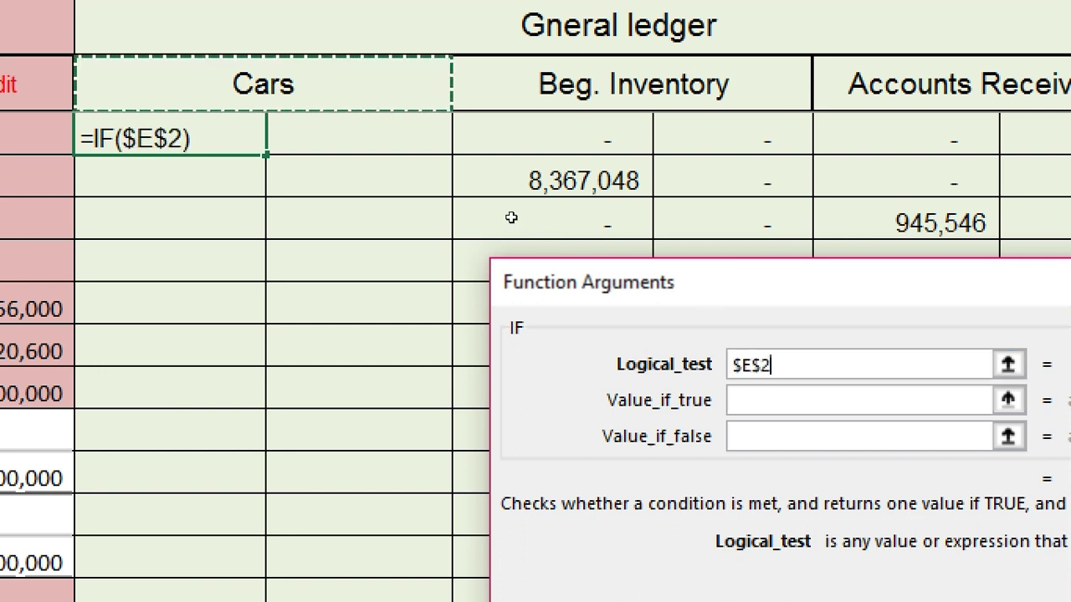
type("=b")
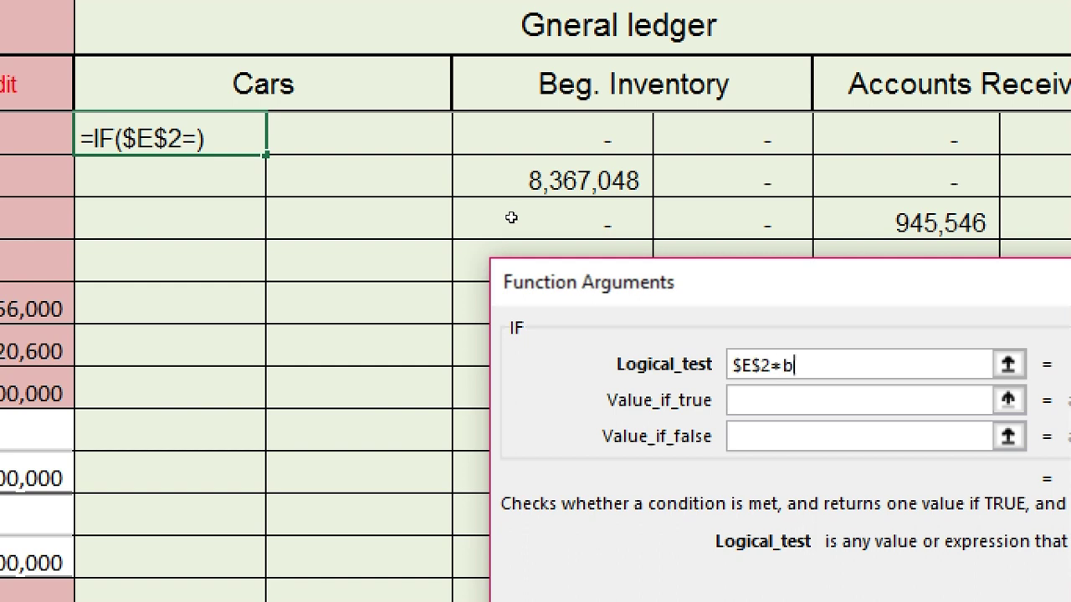
type("3")
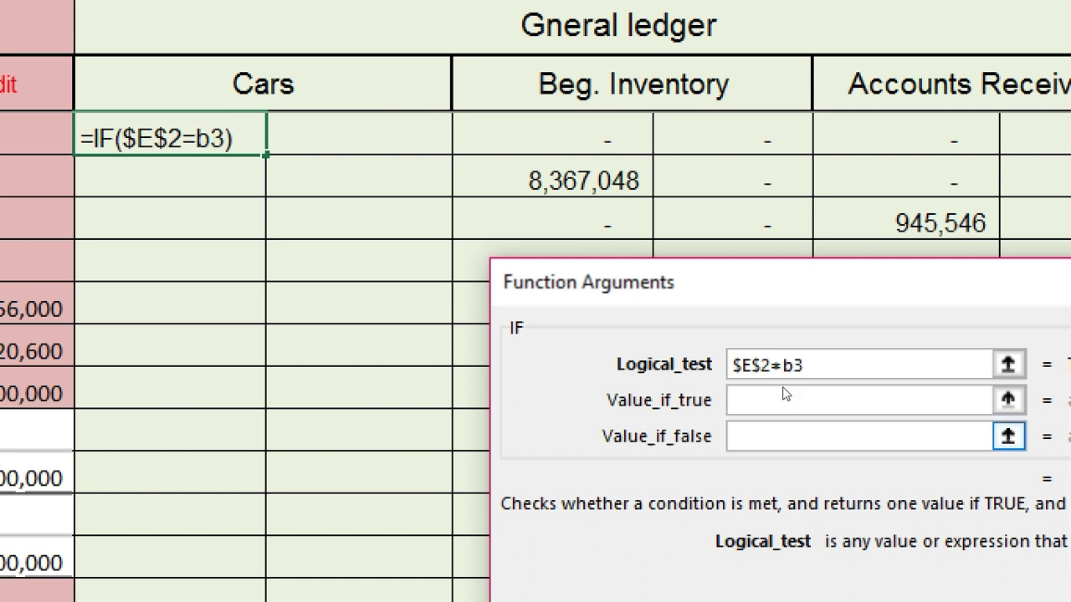
Set the value if true to C3 and the value if false to 0, and complete the IF formula in E3
key("Tab")
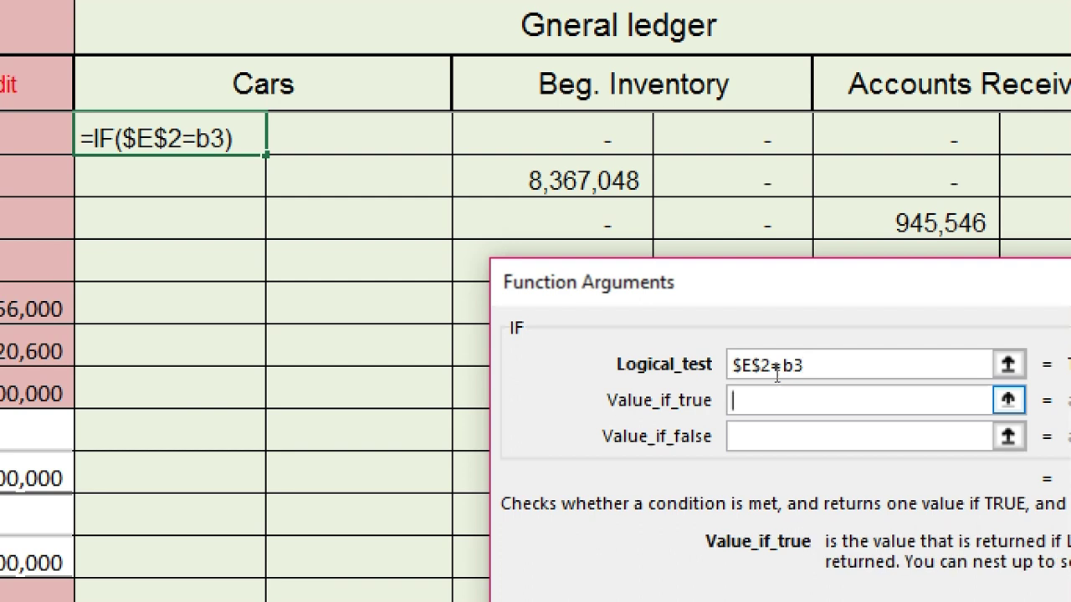
type("c")
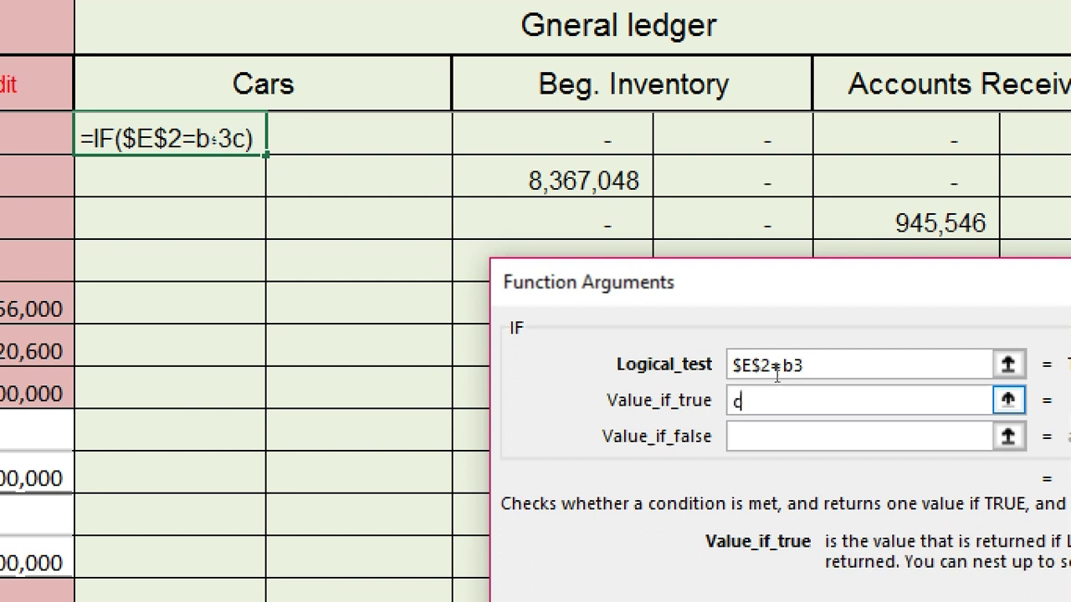
type("3")
key("Tab")
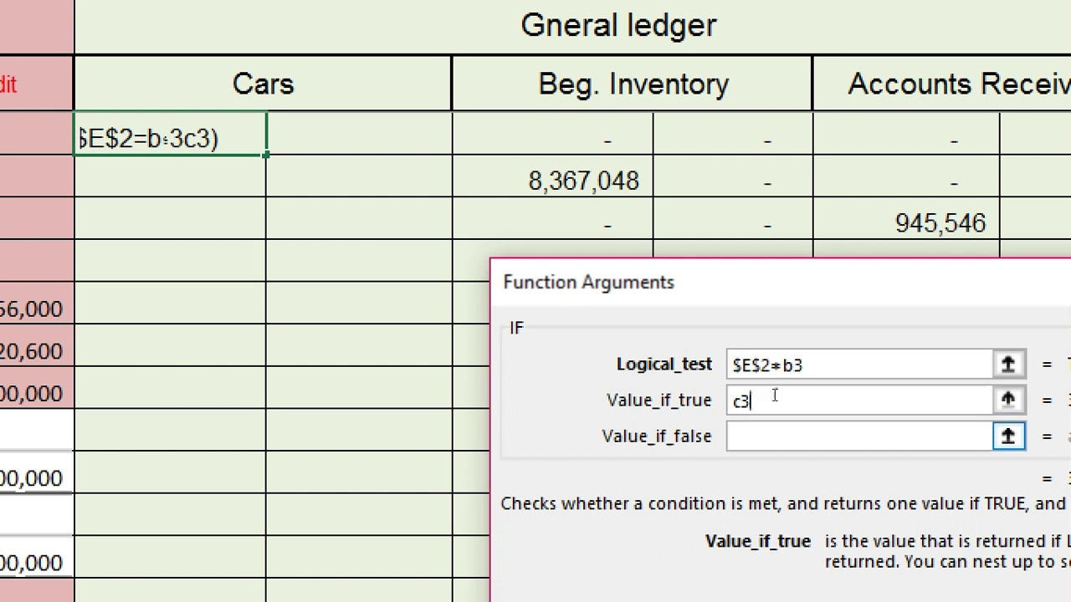
type("0")
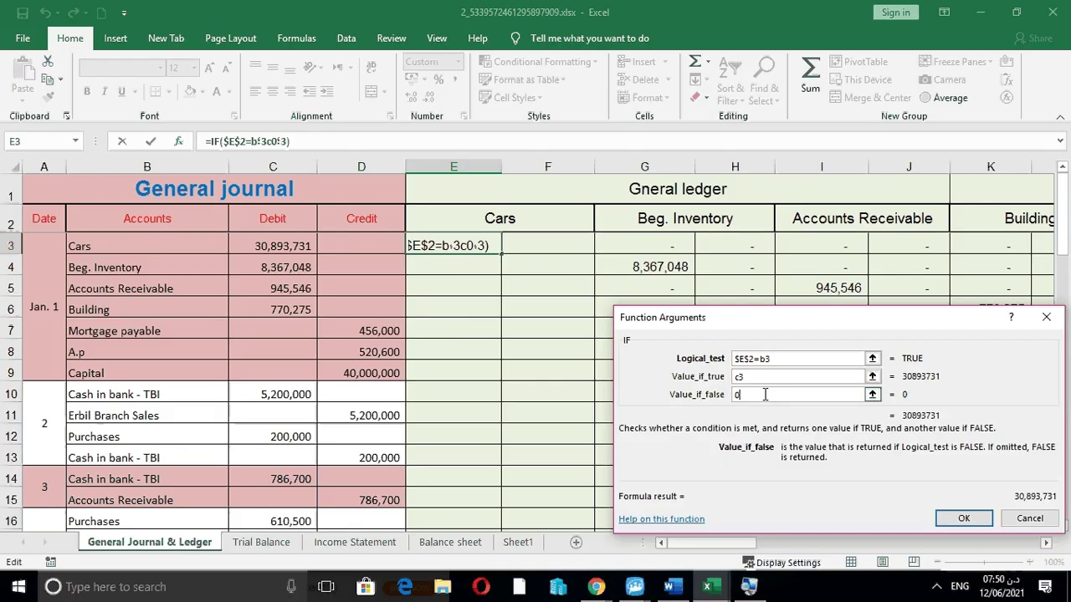
left_click(773, 401)
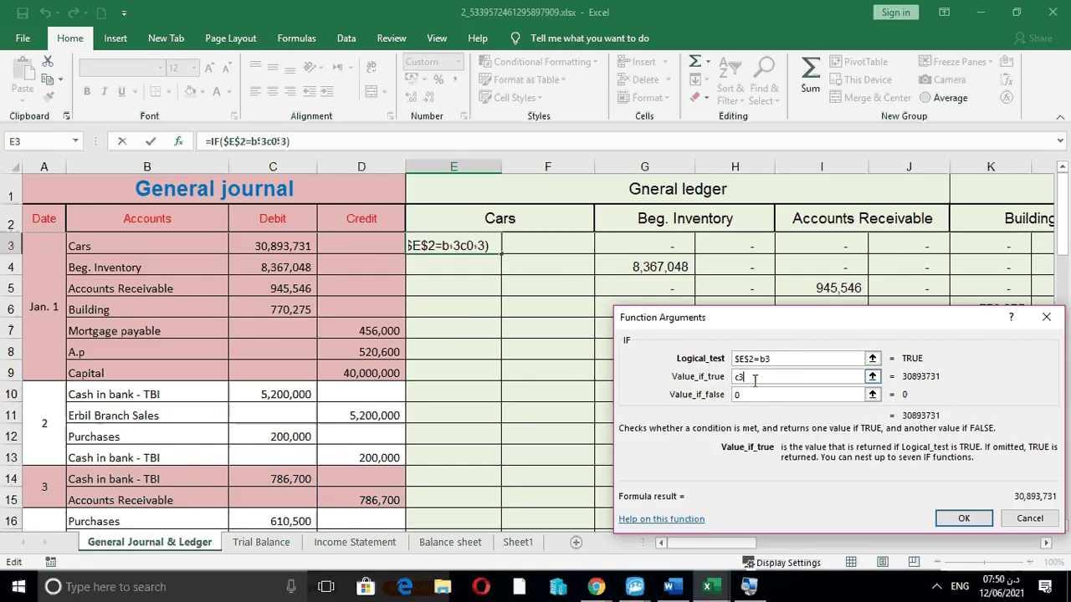
key("BackSpace")
key("BackSpace")
left_click(278, 245)
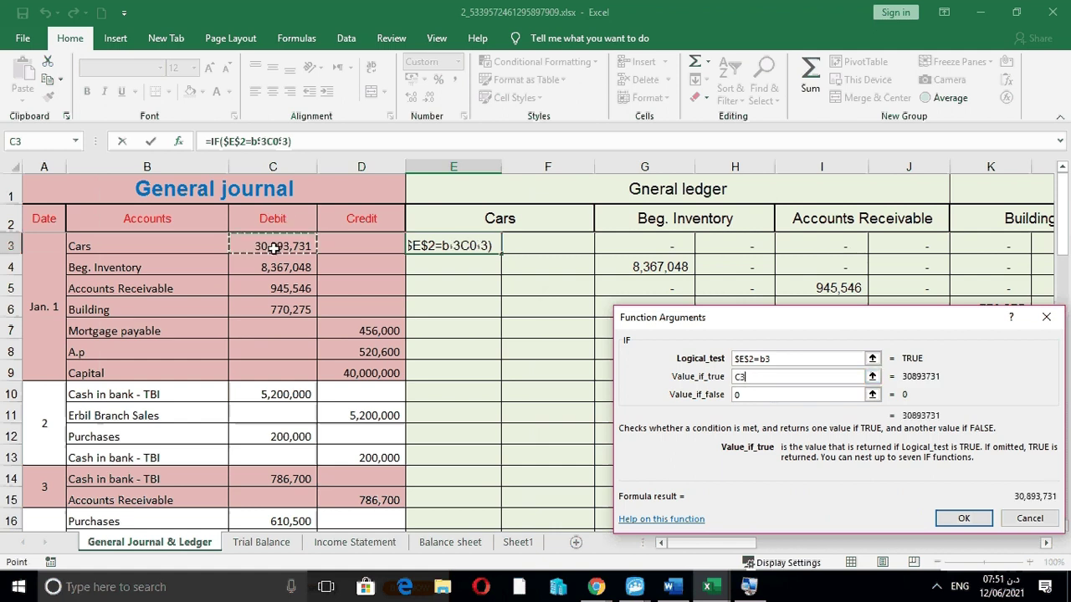
left_click(743, 395)
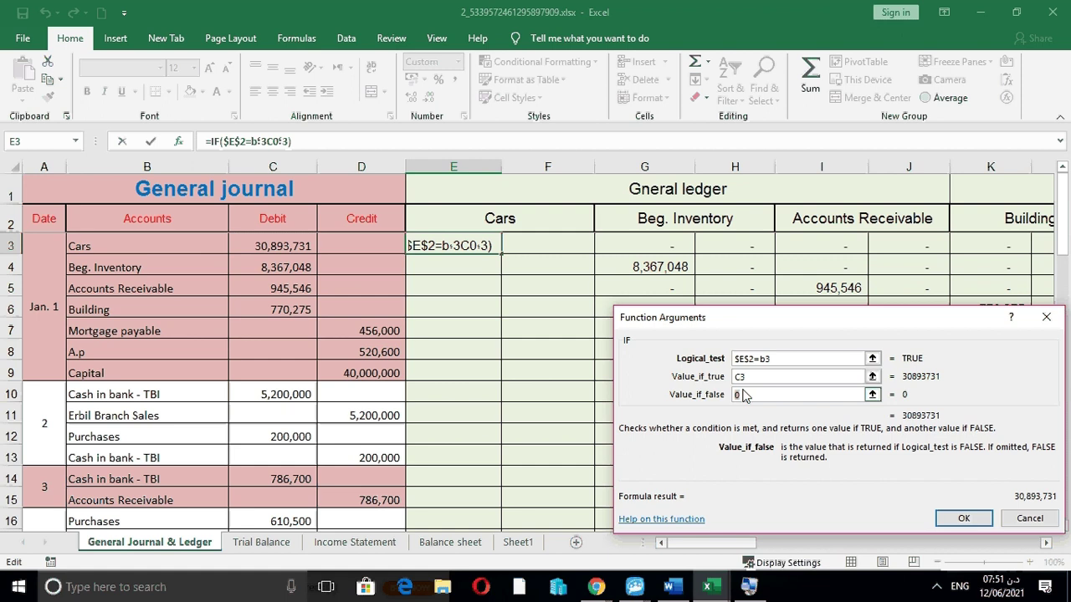
left_click(960, 517)
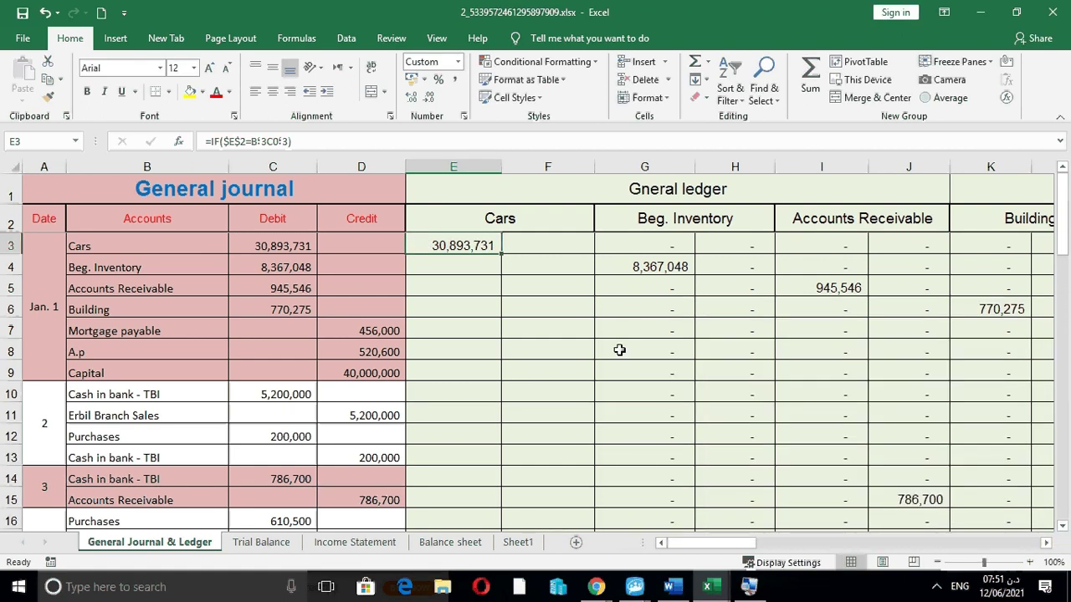
Compare the Cars account and its debit in journal row 3 with the amount posted in ledger cell E3
left_click(137, 243)
left_click(281, 246)
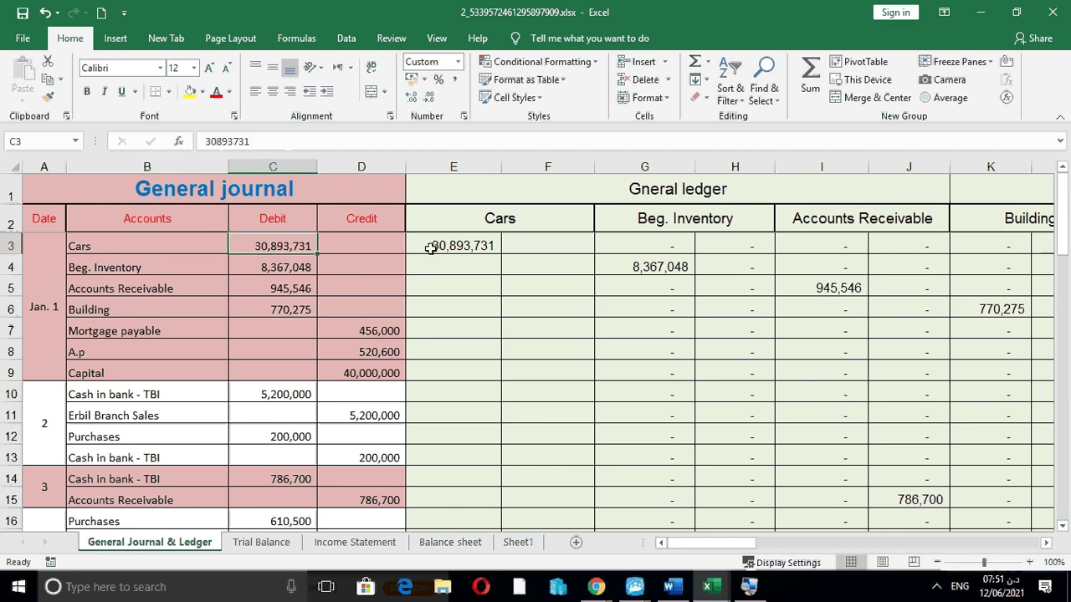
left_click(430, 247)
Change the Building account in journal cell B6 to Cars to test the posting formula
left_click(156, 312)
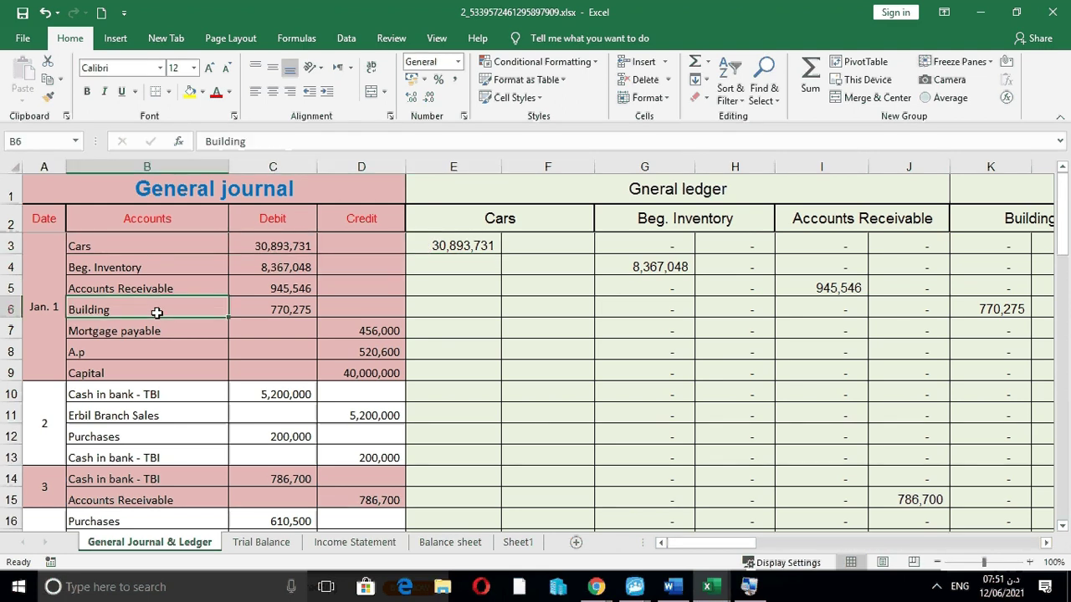
type("Cars")
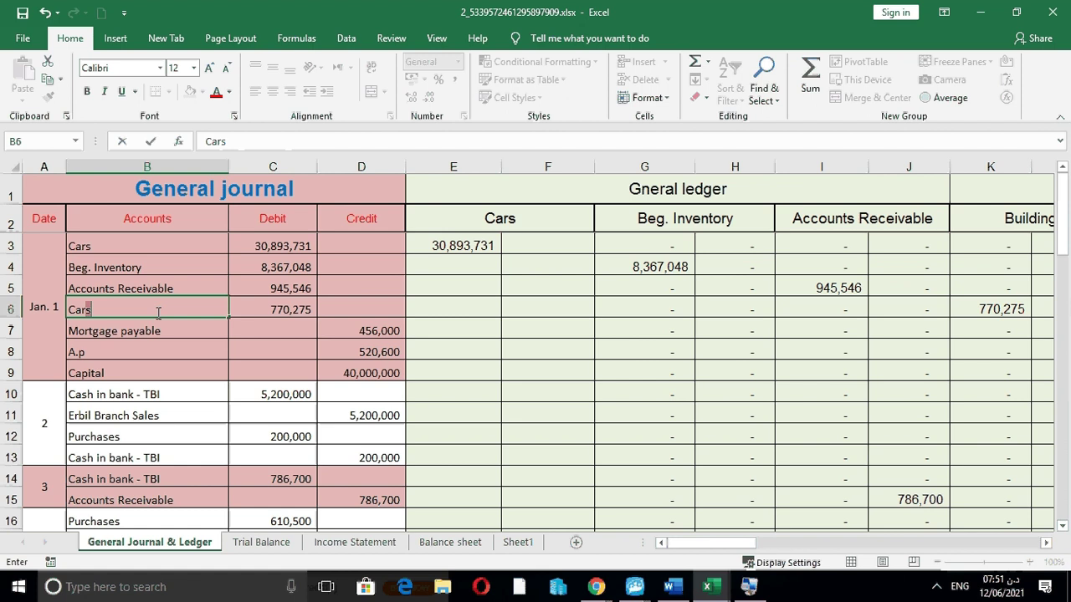
key("Return")
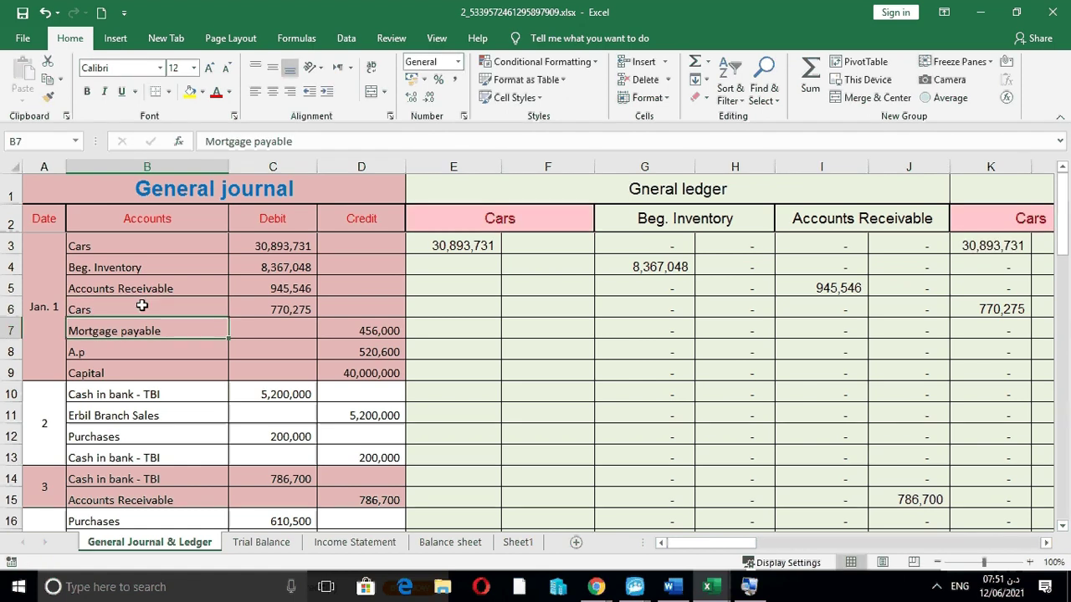
left_click(142, 306)
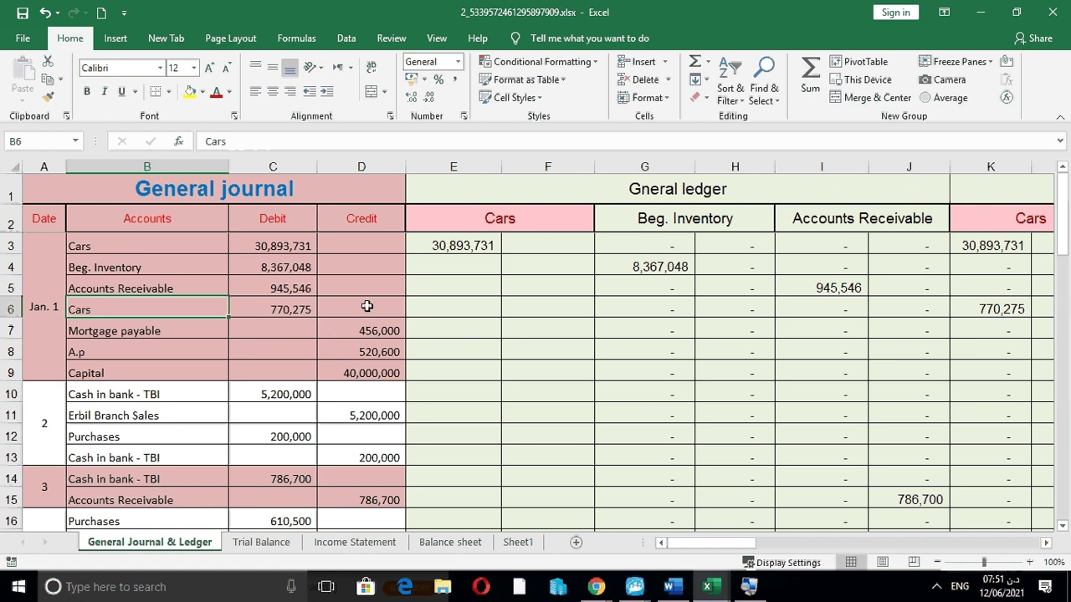
left_click(434, 303)
Test-fill the E3 formula down the Cars debit column, and undo both the fill and the account change in B6
left_click(455, 244)
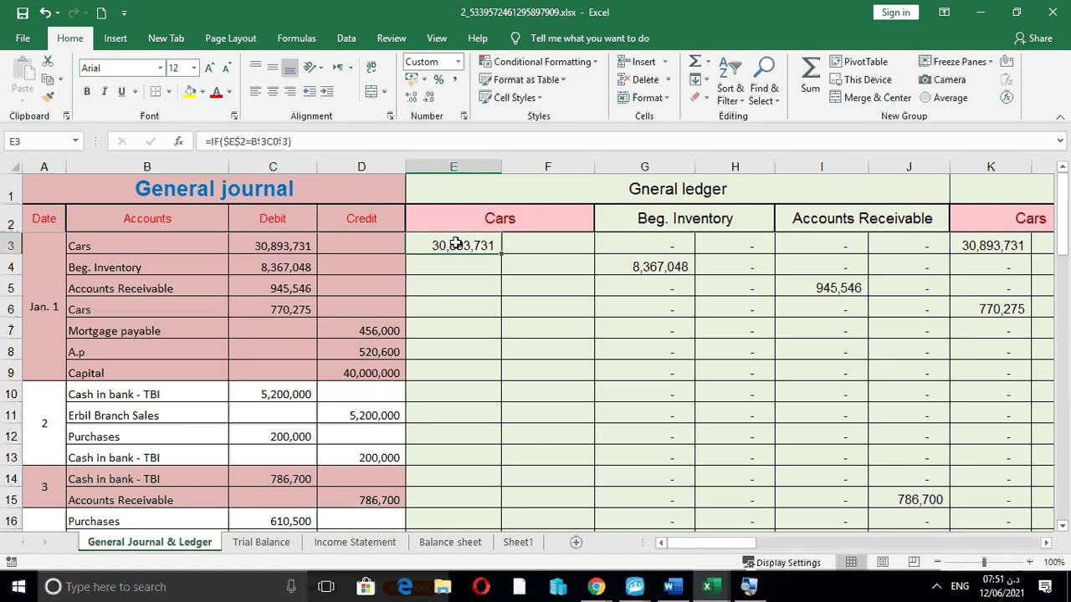
left_click_drag(502, 253, 500, 522)
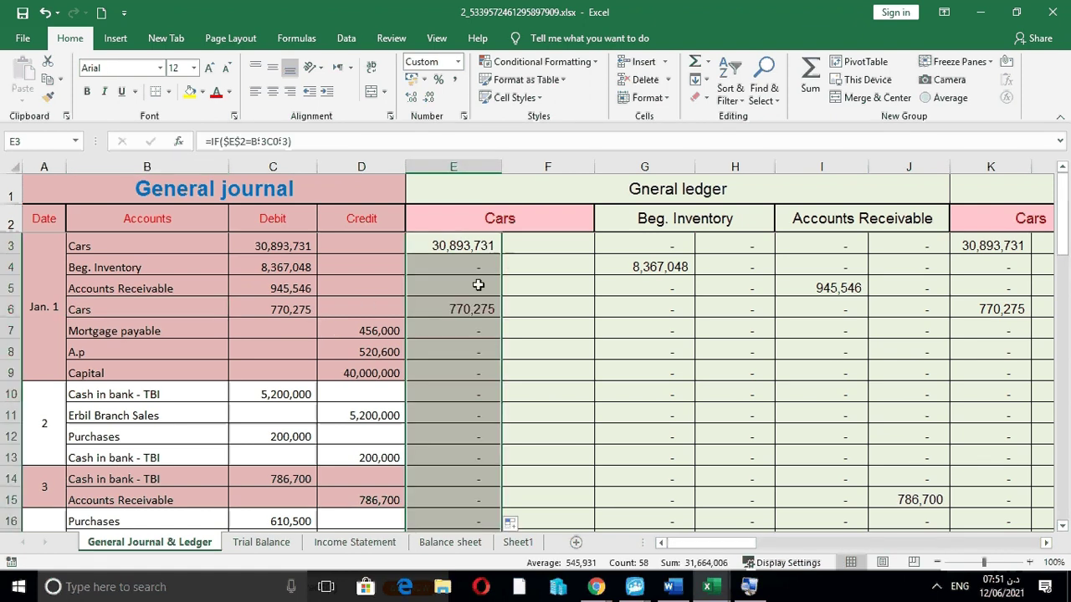
left_click(469, 307)
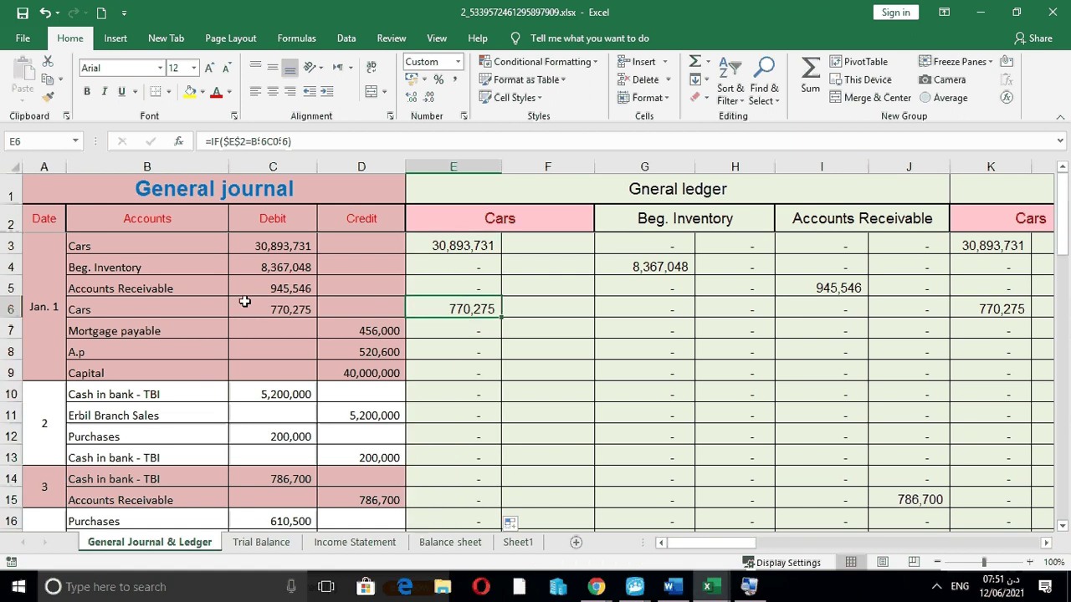
key("ctrl+z")
key("ctrl+z")
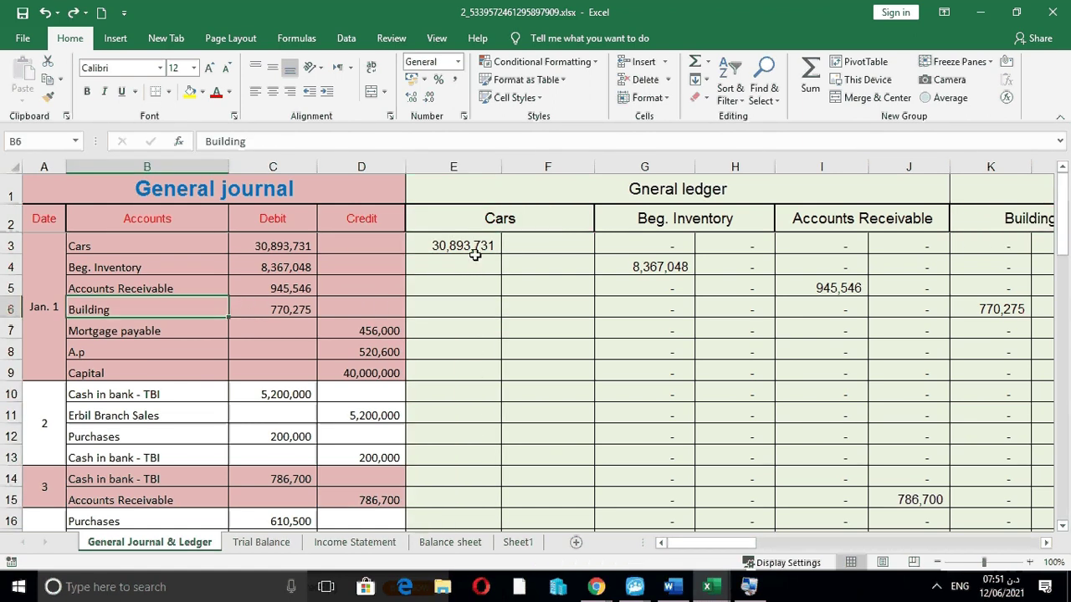
Copy the IF formula in E3 down the debit column of the Cars ledger
left_click(476, 252)
double_click(502, 256)
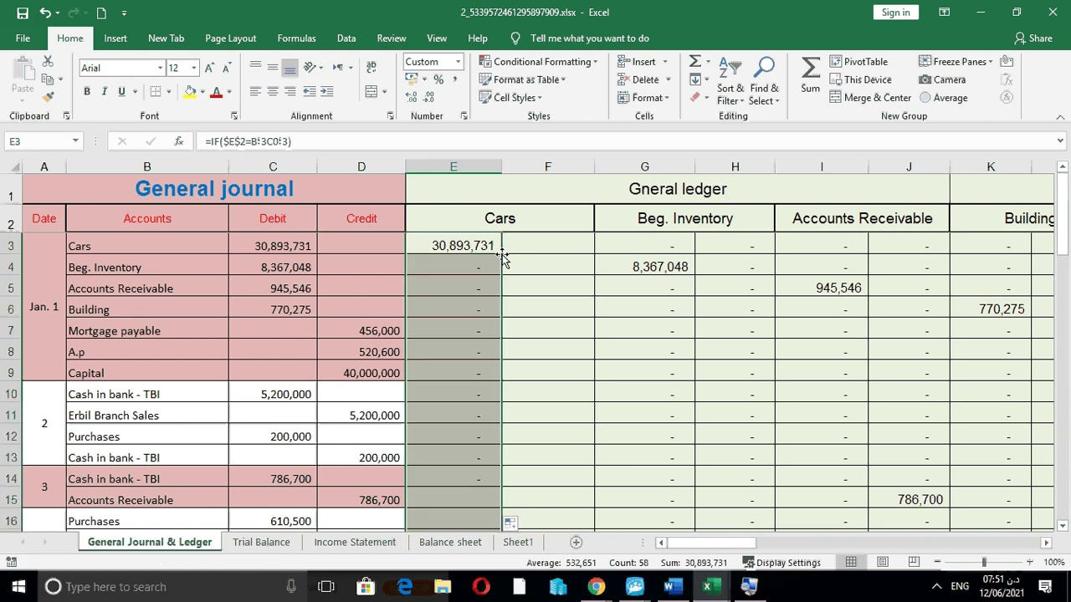
Enter an IF formula in F3 testing $E$2=B3, returning D3 or otherwise 0, and copy it down the Cars credit column
left_click(533, 248)
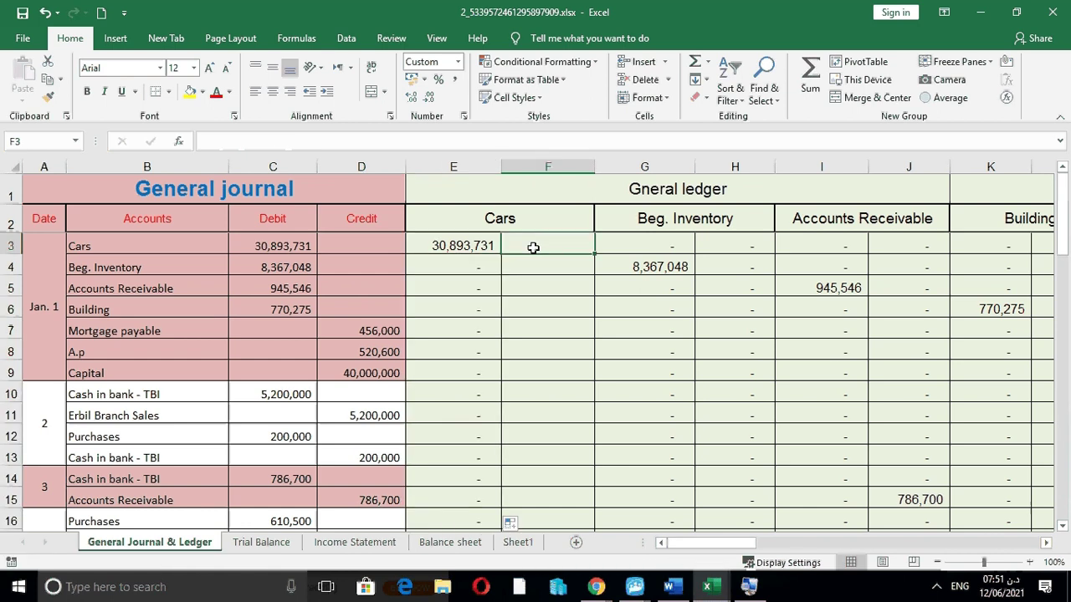
left_click(179, 141)
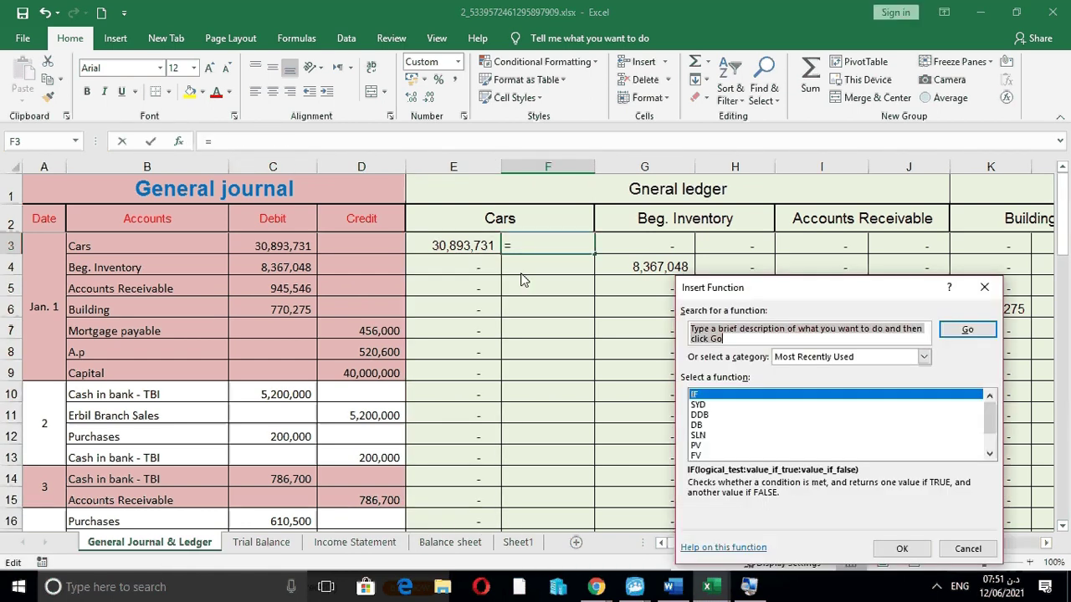
left_click(900, 545)
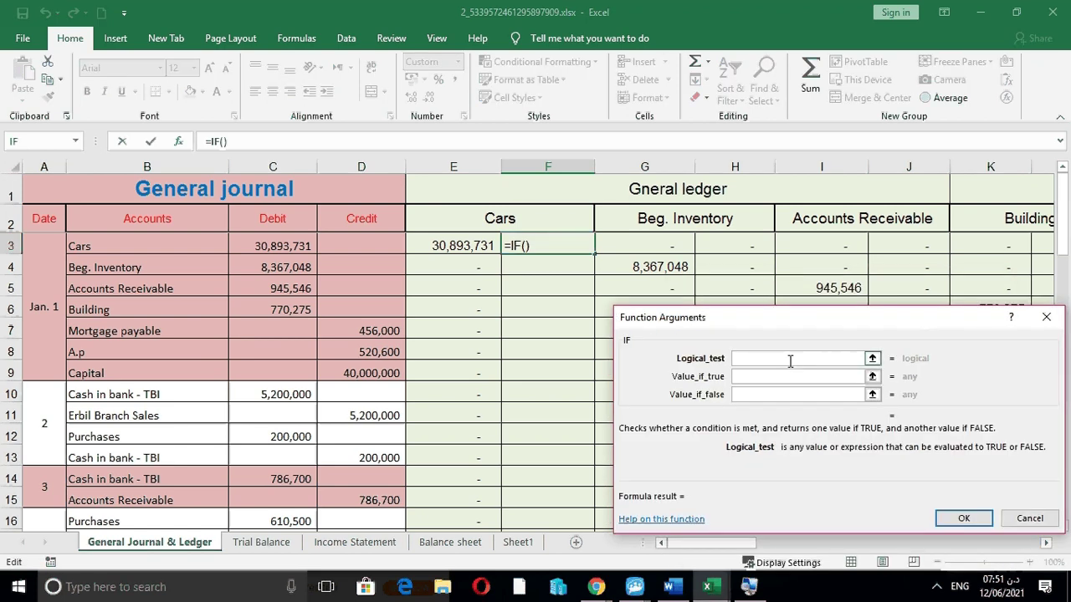
left_click(529, 226)
key("F4")
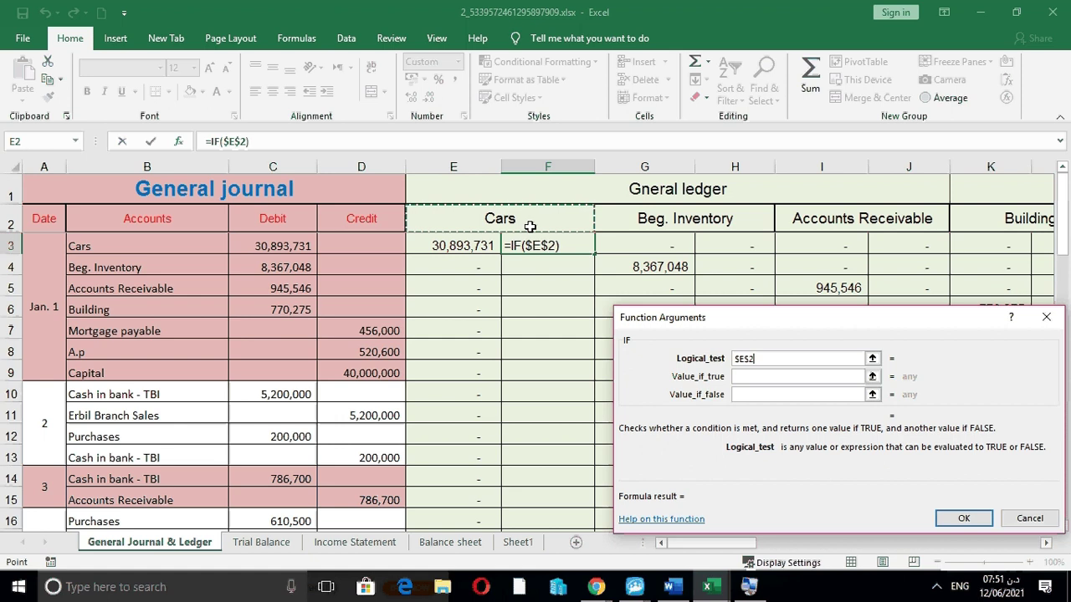
type("=")
left_click(196, 243)
left_click(749, 376)
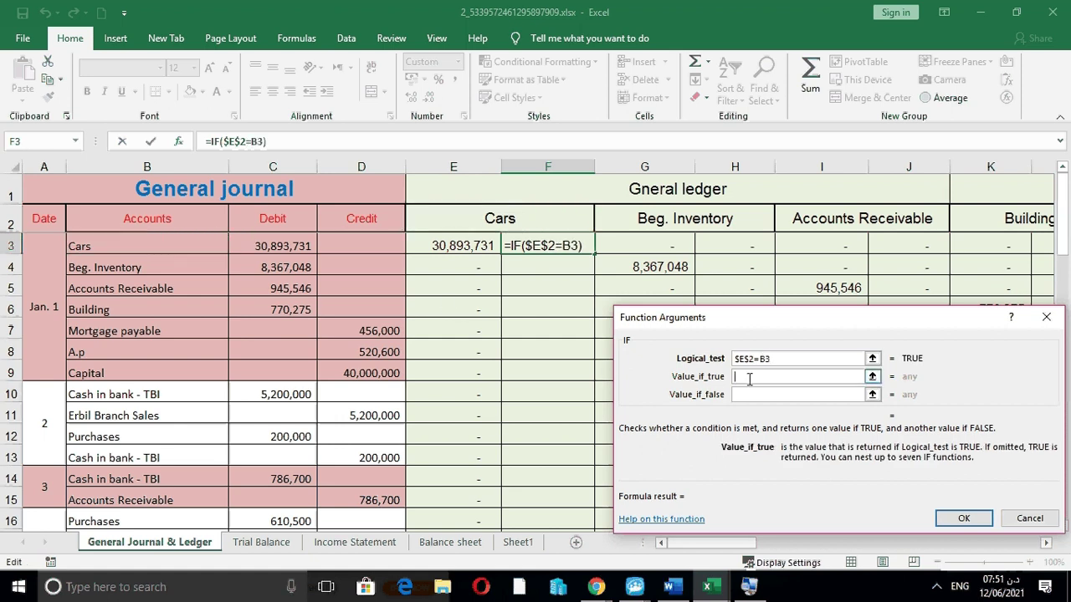
left_click(357, 249)
left_click(797, 396)
type("0")
key("Return")
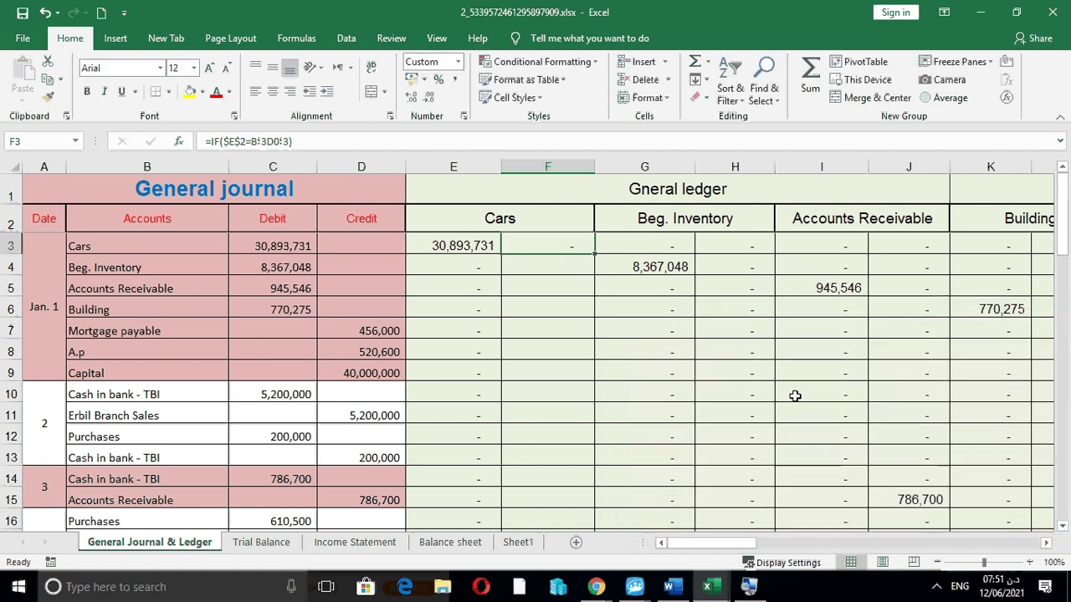
double_click(592, 255)
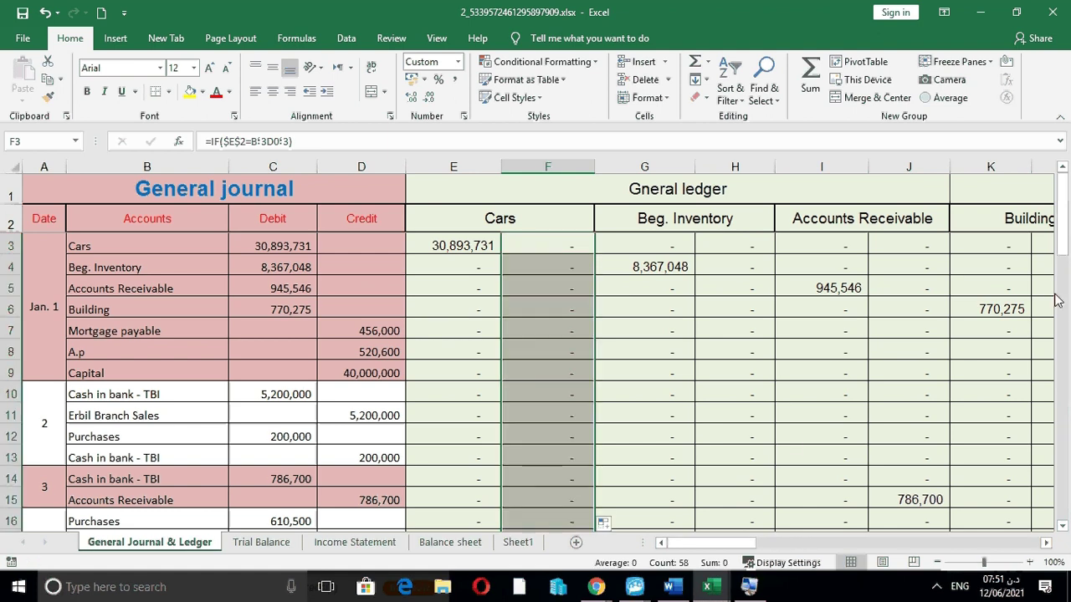
Check the Trial Balance sheet, and examine how the Income Statement derives net sales from branch sales, sale discount and returns
left_click(261, 542)
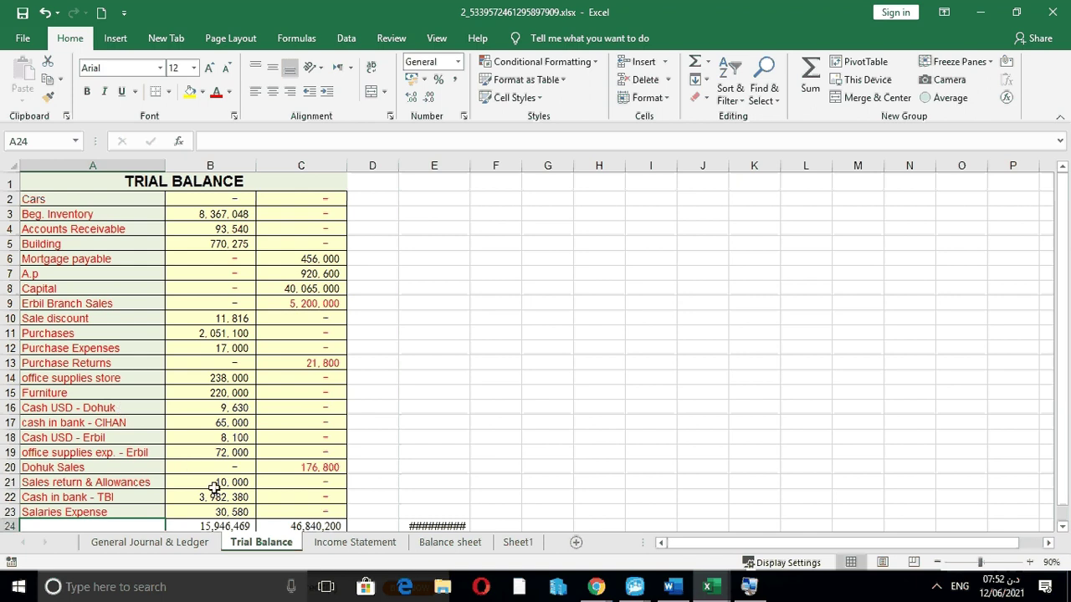
left_click(345, 542)
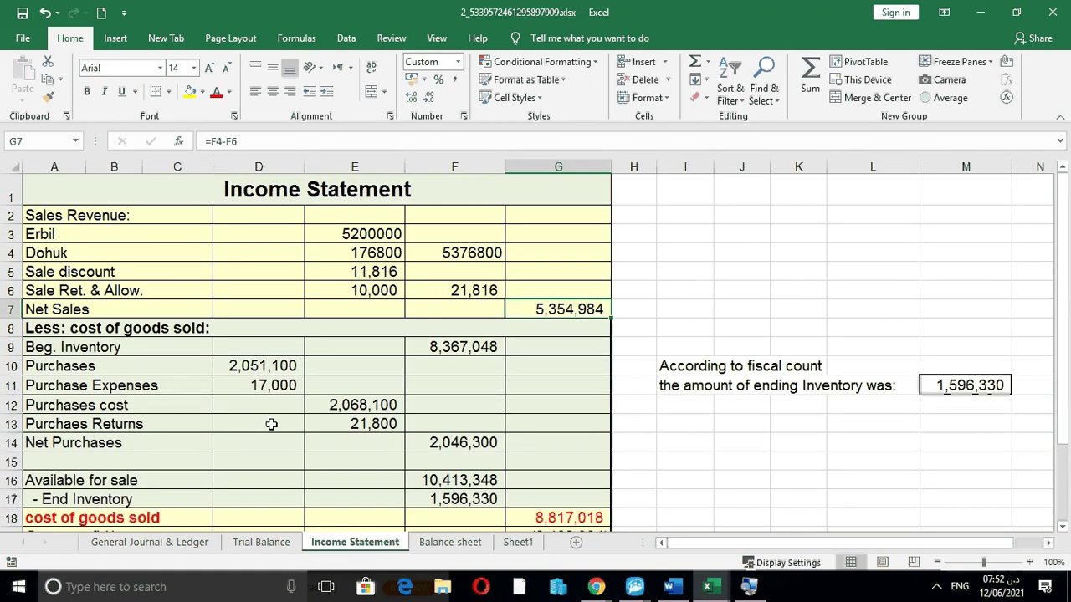
left_click(101, 233)
left_click(101, 250)
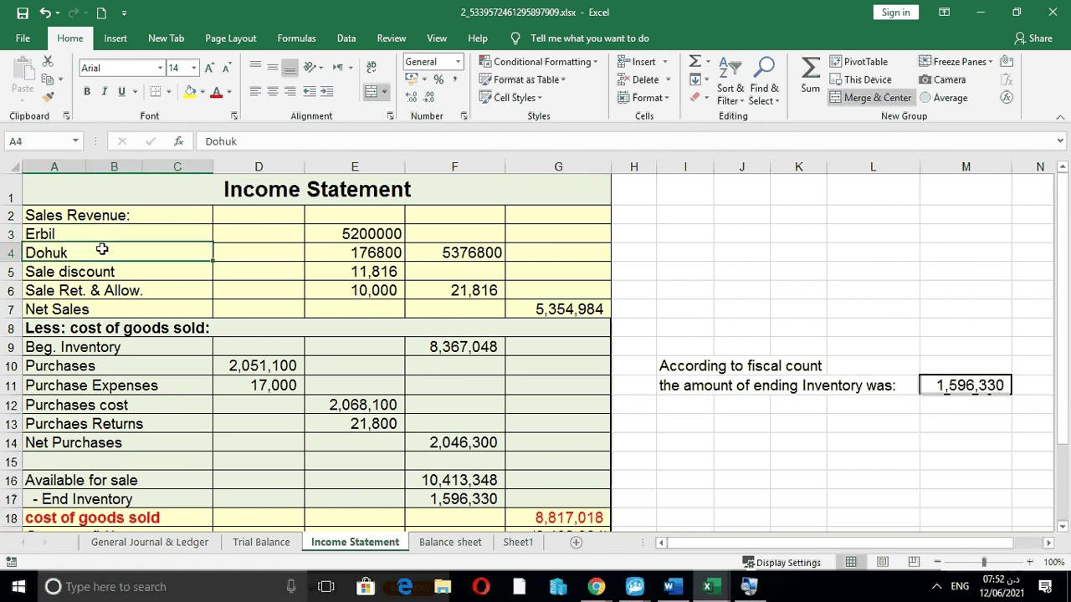
left_click(451, 252)
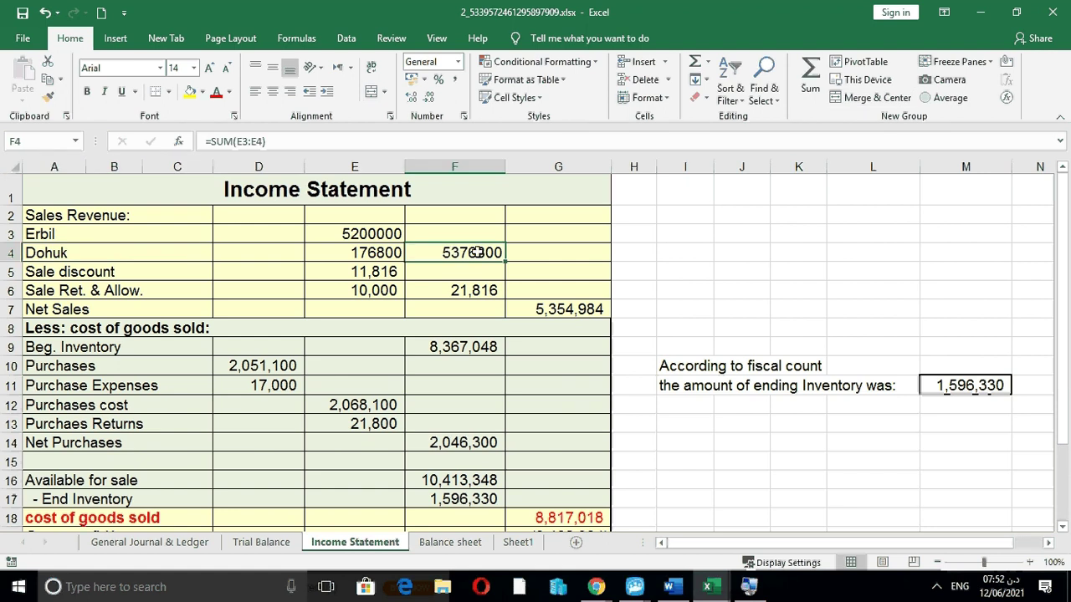
left_click(327, 267)
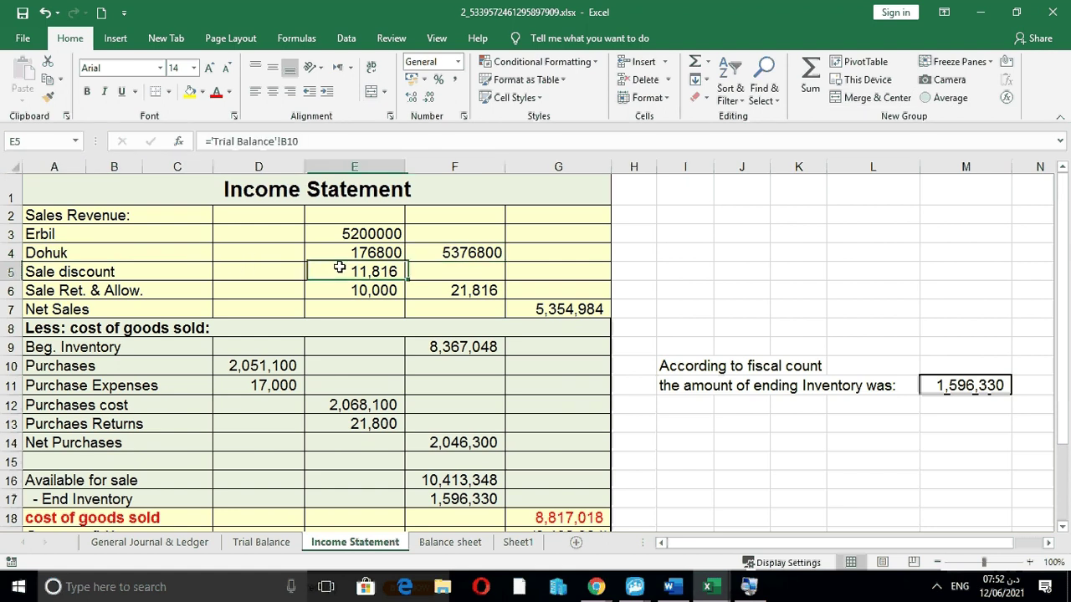
left_click(358, 290)
left_click(425, 293)
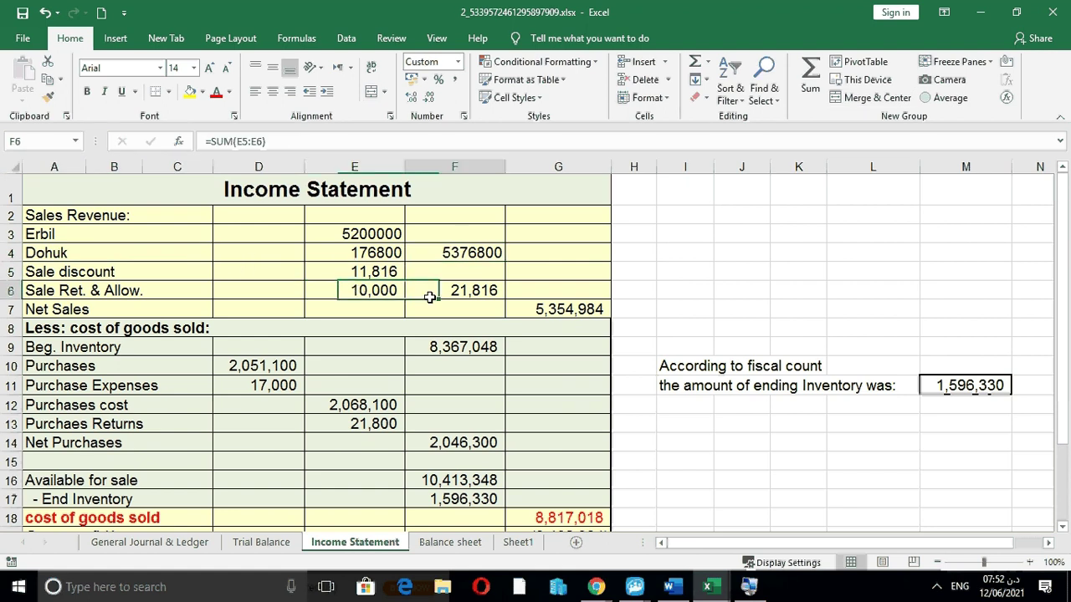
left_click(454, 254)
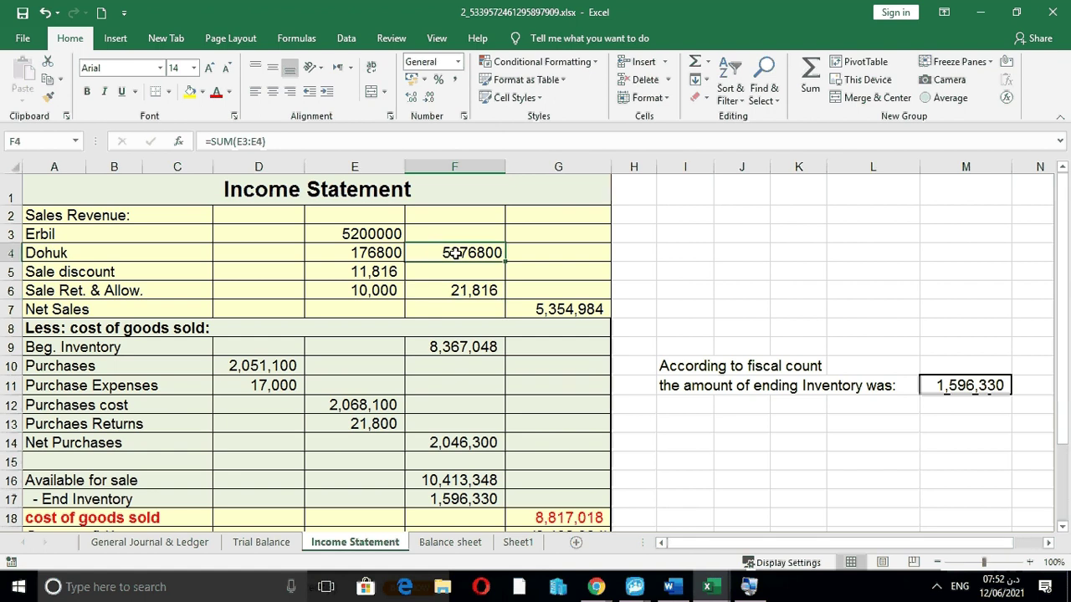
left_click(450, 290)
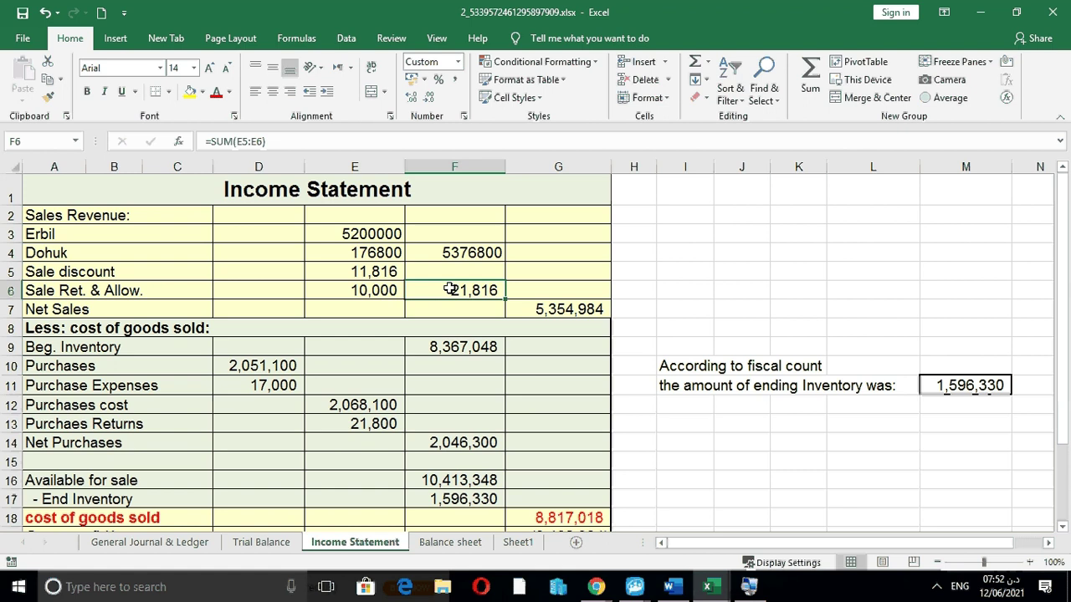
left_click(564, 310)
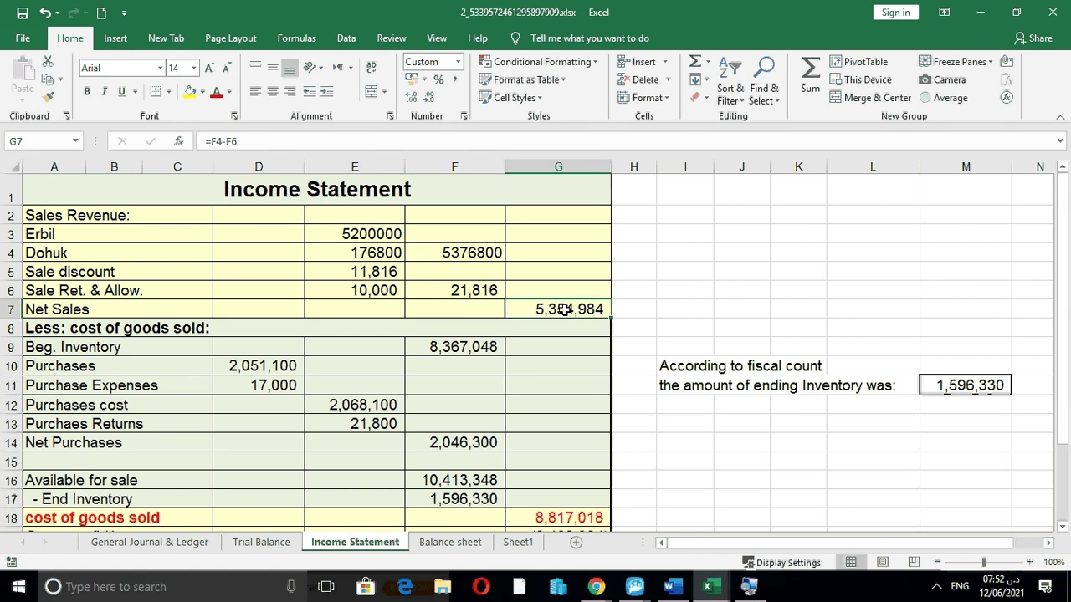
Examine the beginning inventory link and how purchases, purchase expenses and purchase returns make up net purchases in F14
left_click(75, 330)
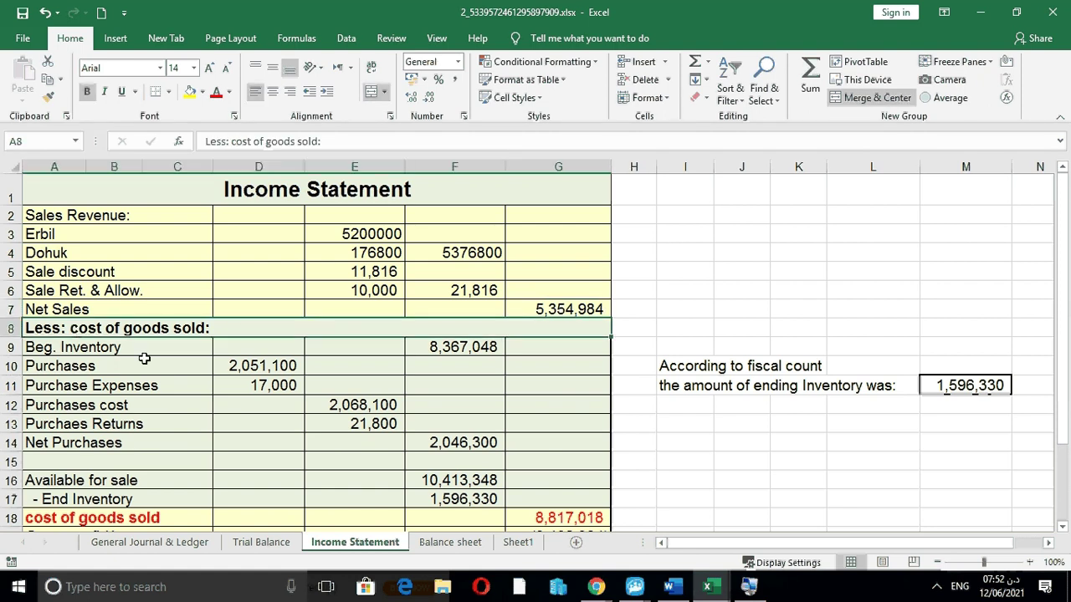
left_click(462, 350)
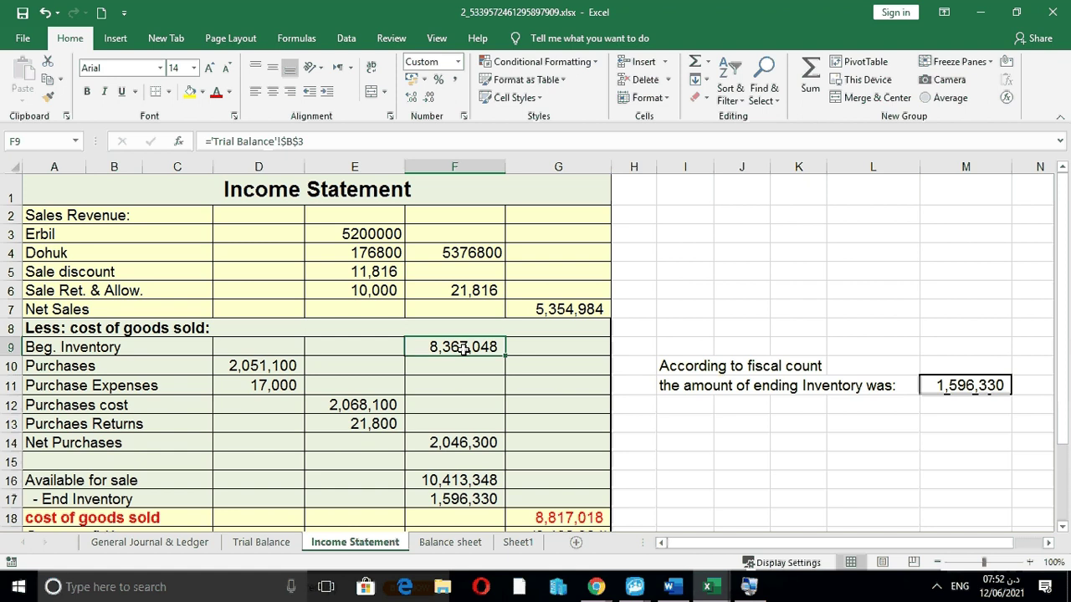
left_click(281, 365)
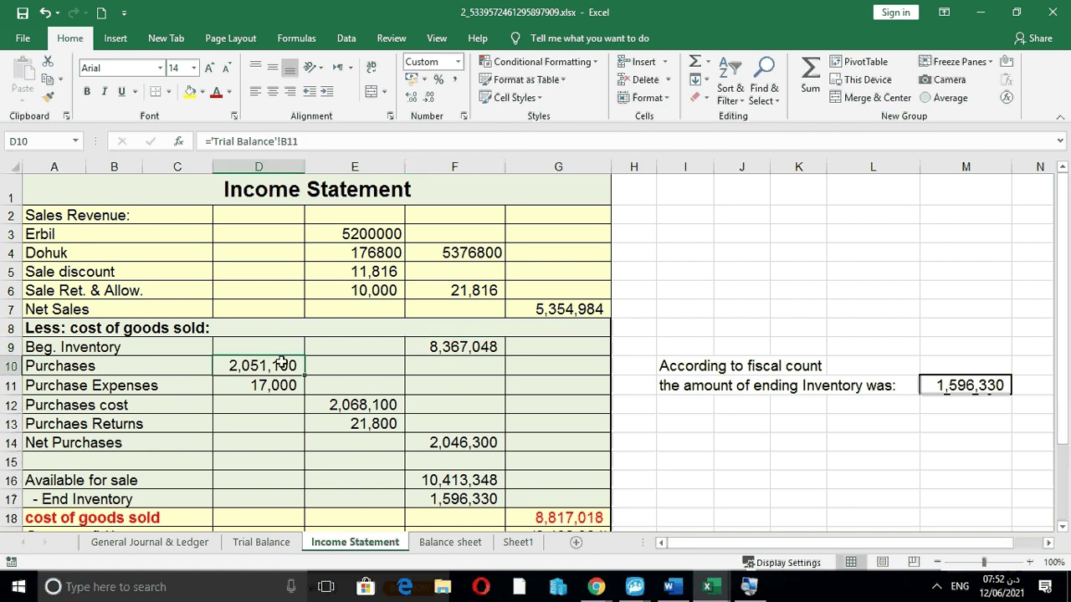
left_click(260, 386)
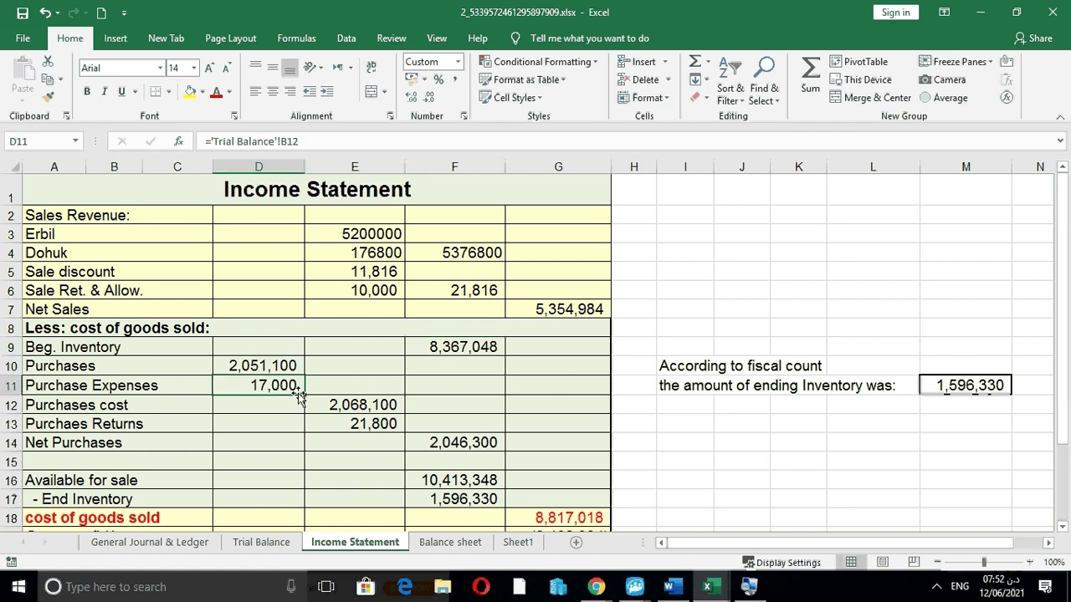
left_click(350, 405)
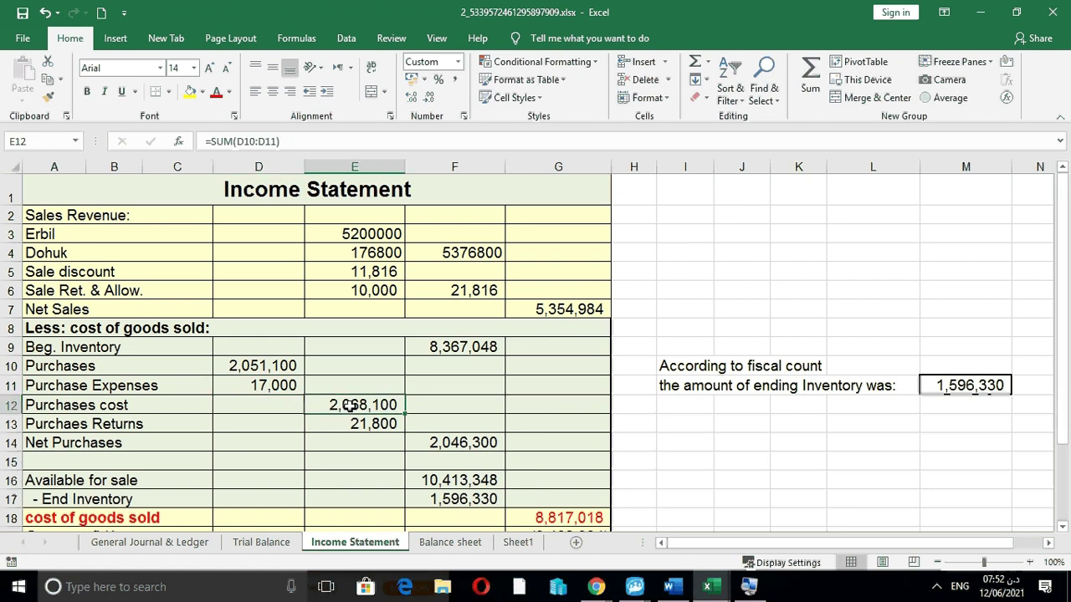
left_click(350, 424)
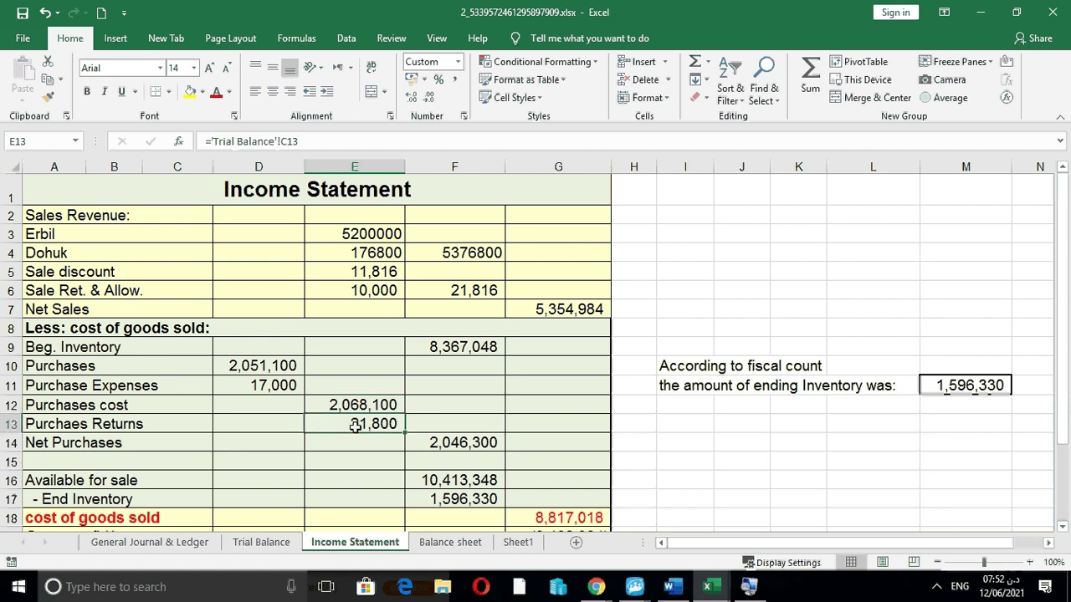
left_click(449, 447)
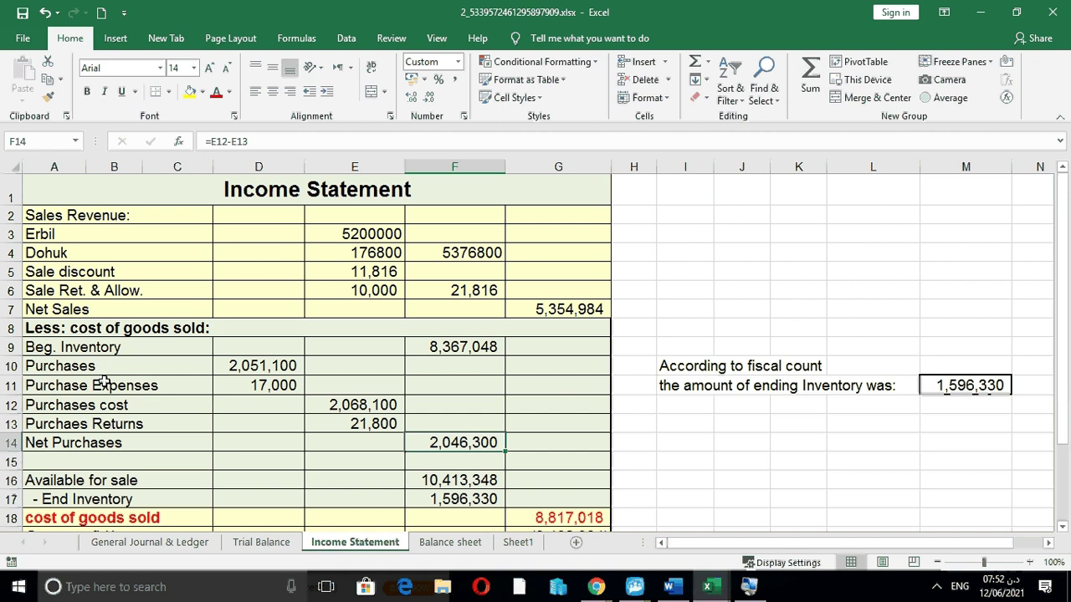
left_click(338, 407)
left_click(356, 424)
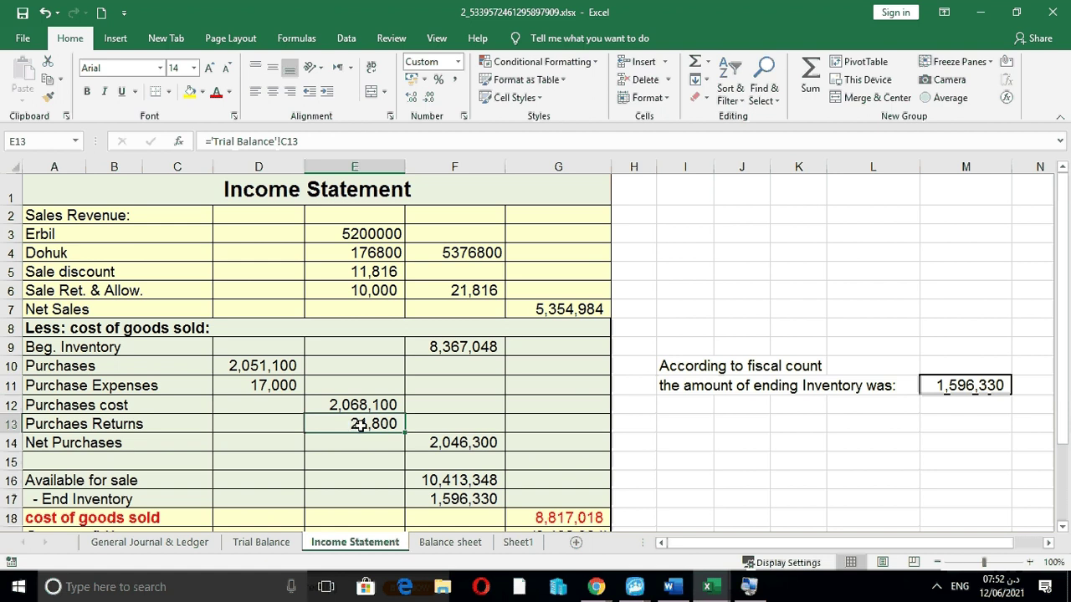
left_click(442, 442)
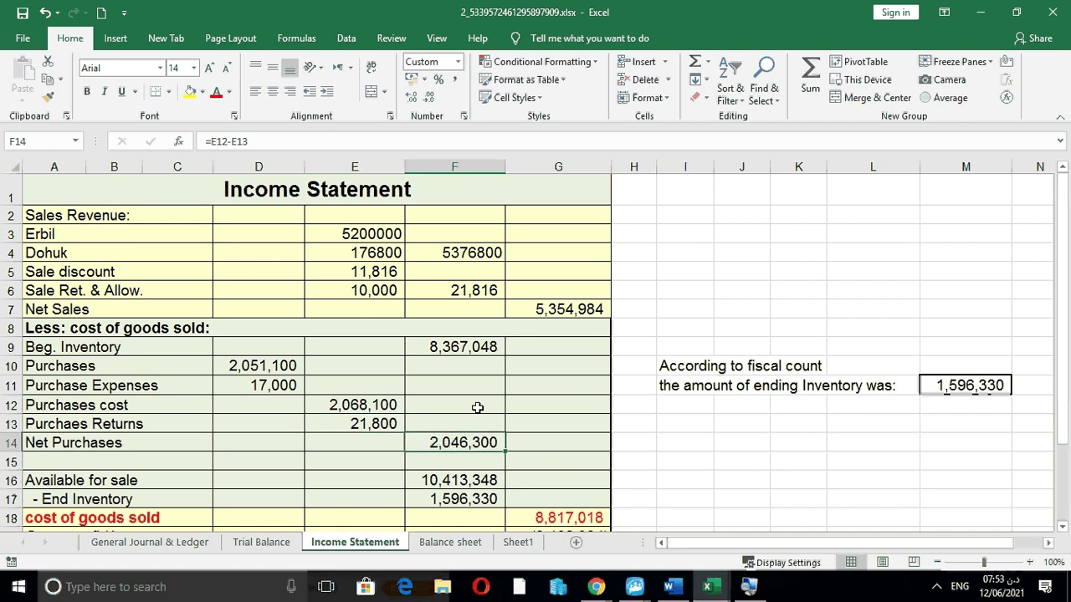
Trace the cost of goods sold in G18 through beginning inventory, the amount available for sale and ending inventory
left_click(483, 346)
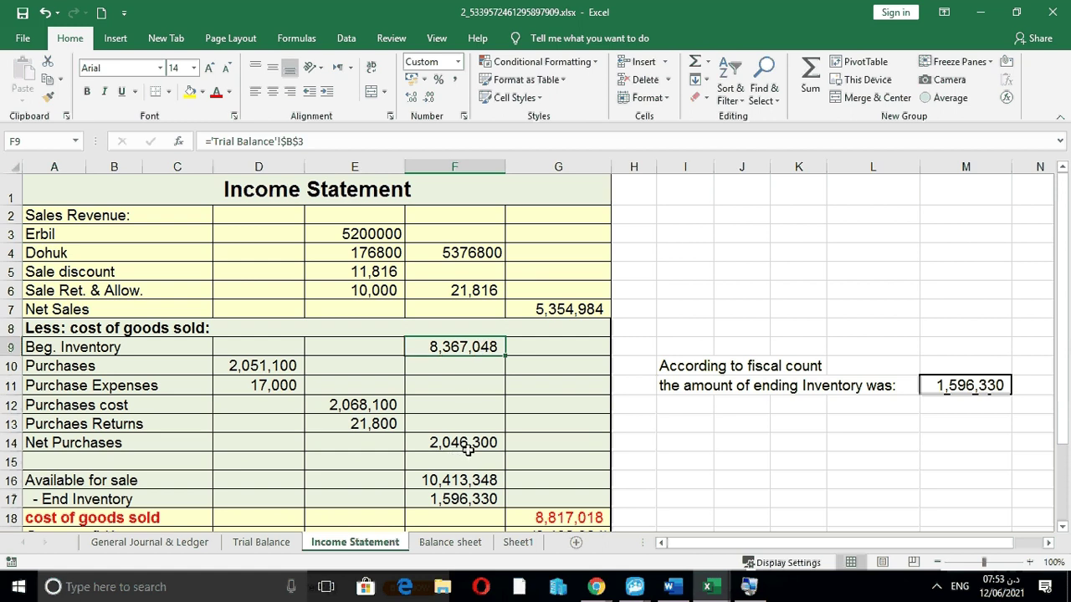
left_click(463, 484)
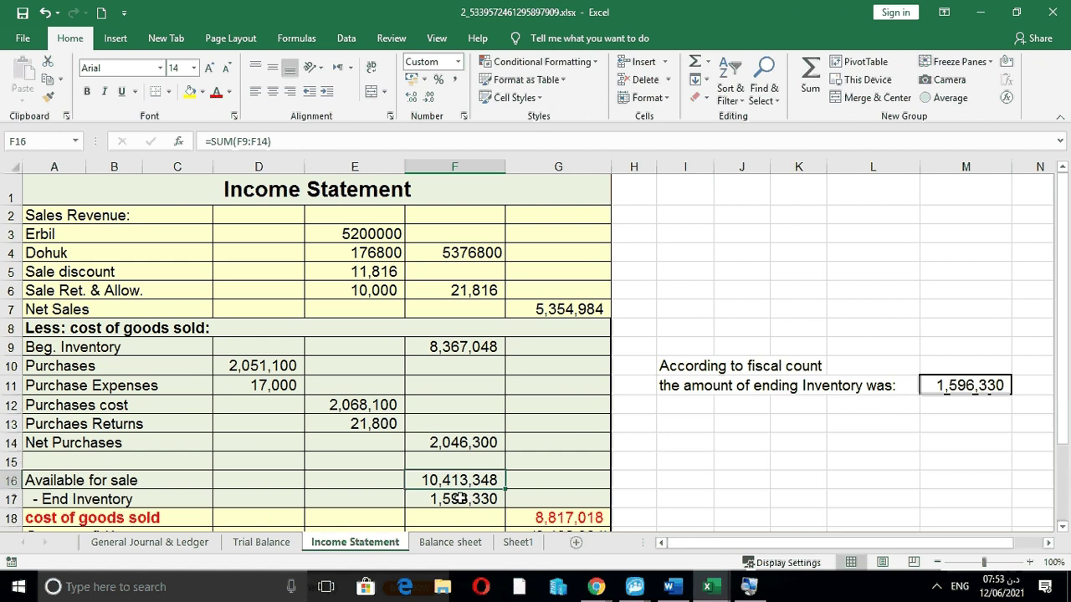
left_click(459, 499)
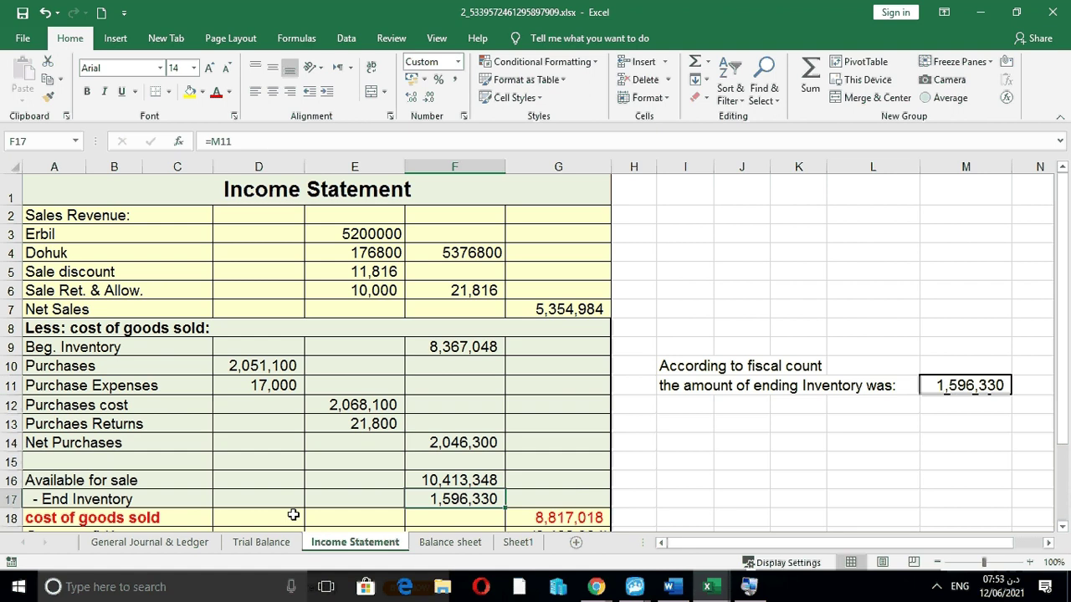
left_click(544, 518)
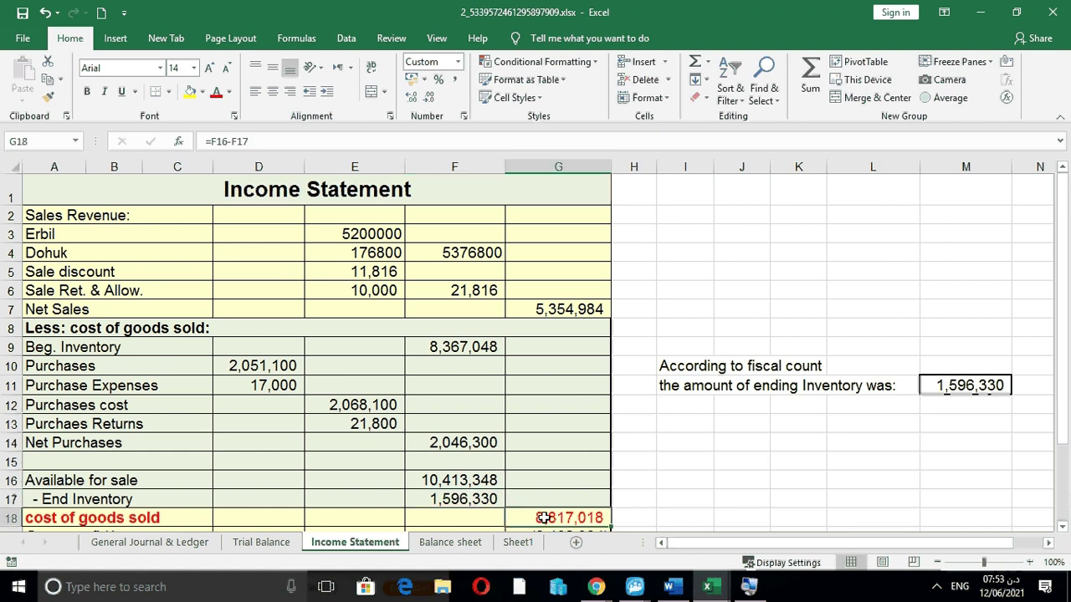
Examine the gross profit/loss formula in G19 and the Income / Loss formula in G22, and open the Balance sheet
left_click_drag(1066, 347, 1067, 379)
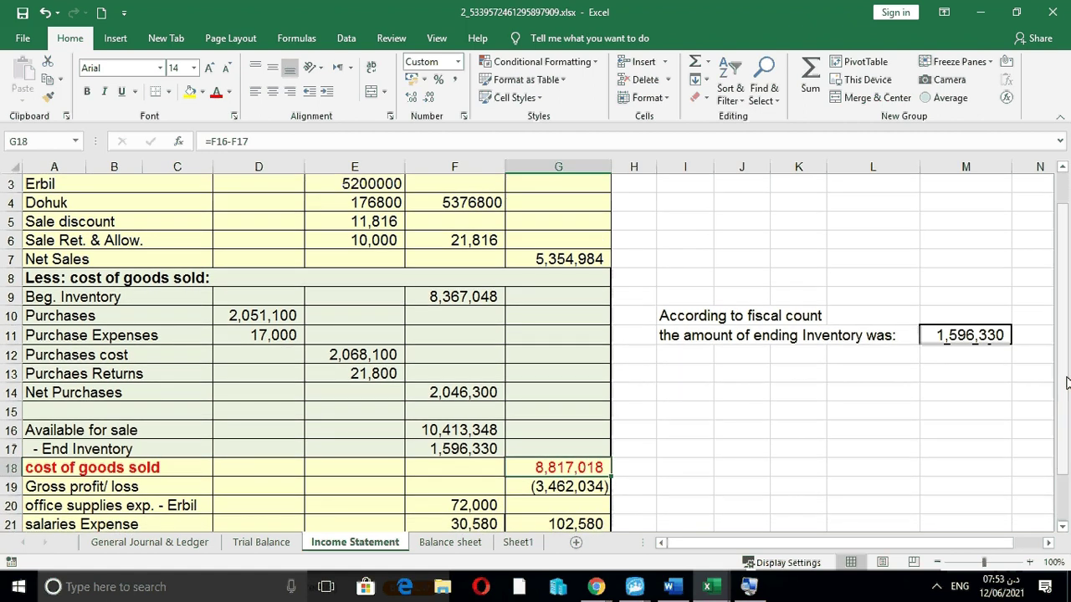
left_click(583, 259)
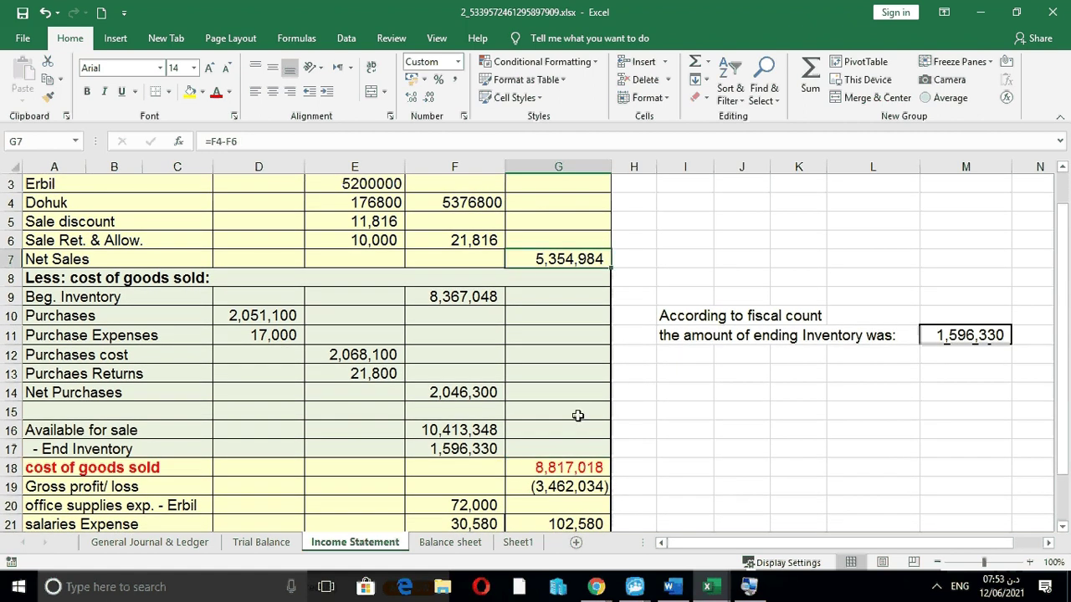
left_click(574, 466)
left_click(573, 486)
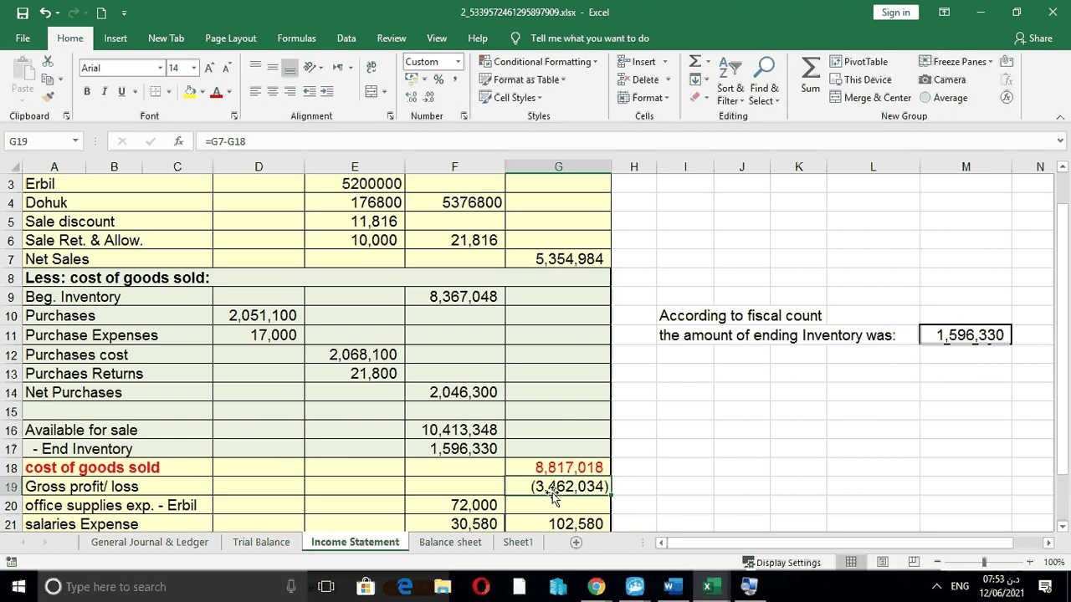
scroll(1064, 298, "down", 1)
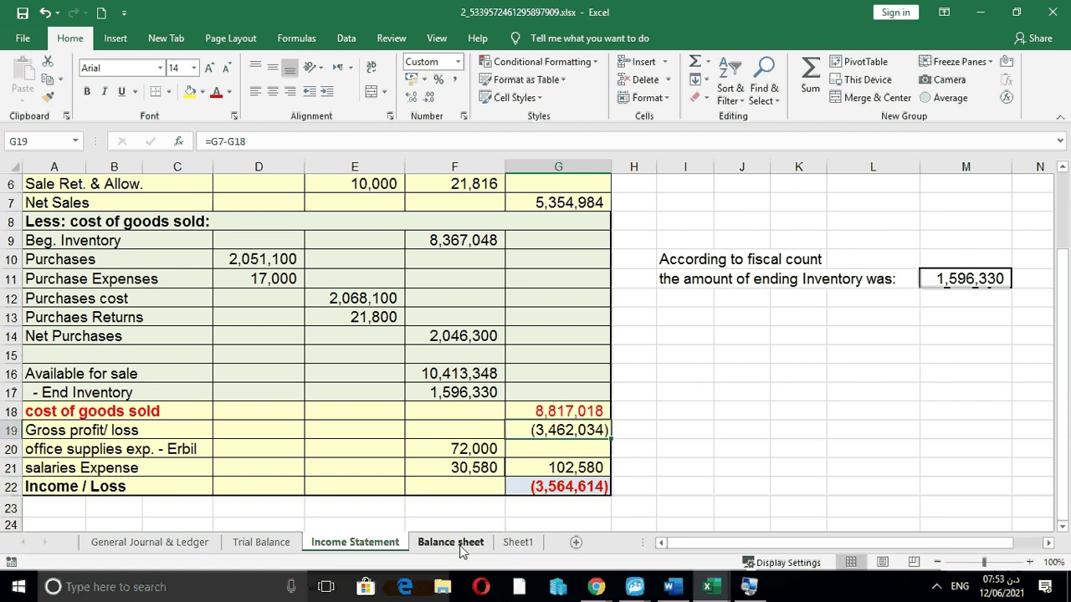
left_click(557, 488)
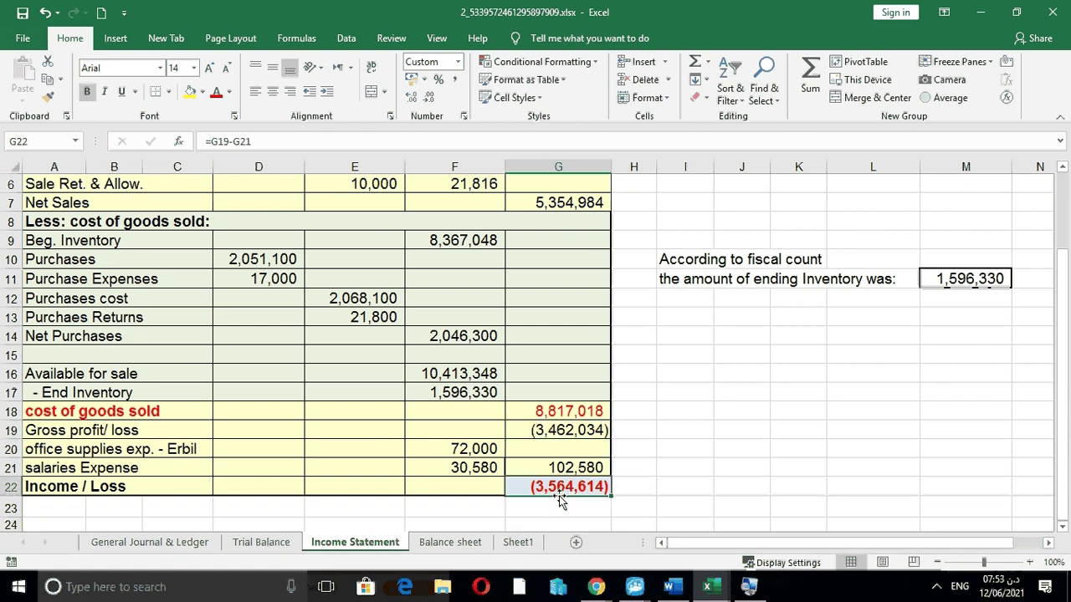
left_click(451, 542)
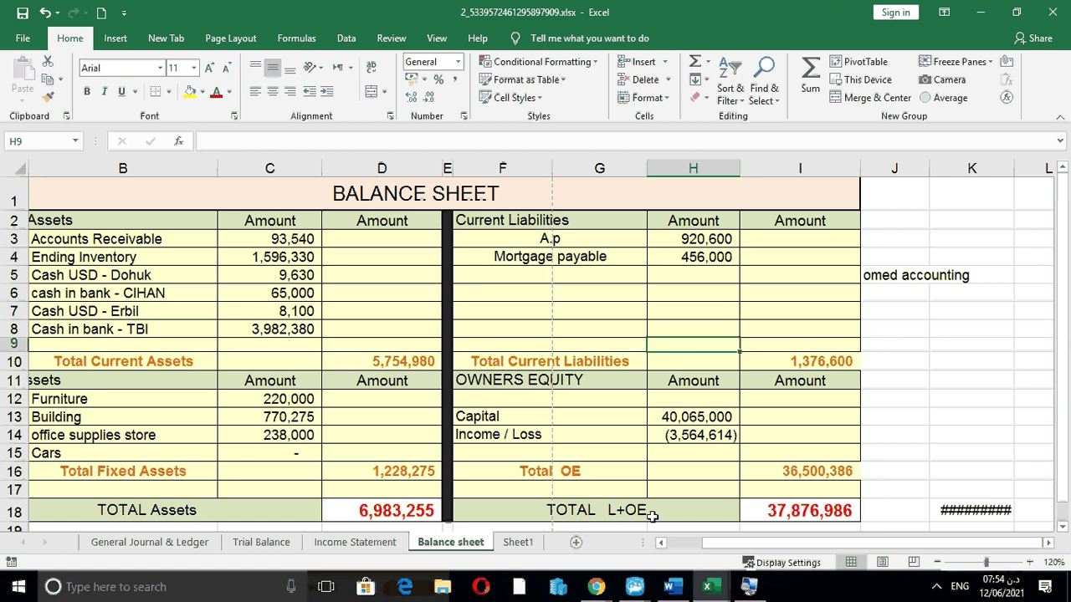
Examine the Income / Loss link in H14 and the formulas for Total OE in I16 and TOTAL L+OE in I18
scroll(747, 552, "left", 1)
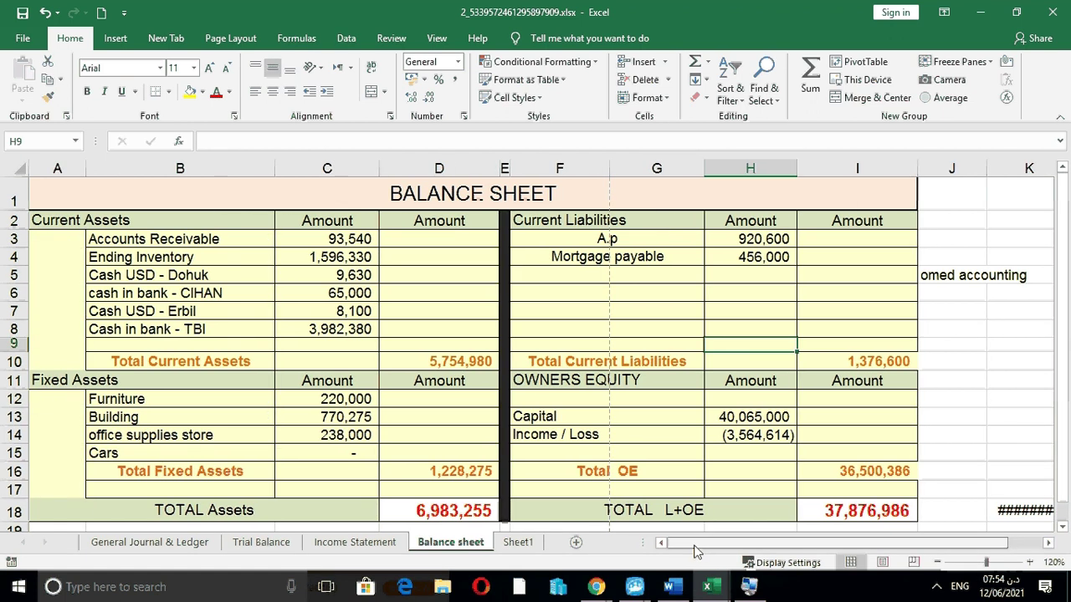
left_click(737, 435)
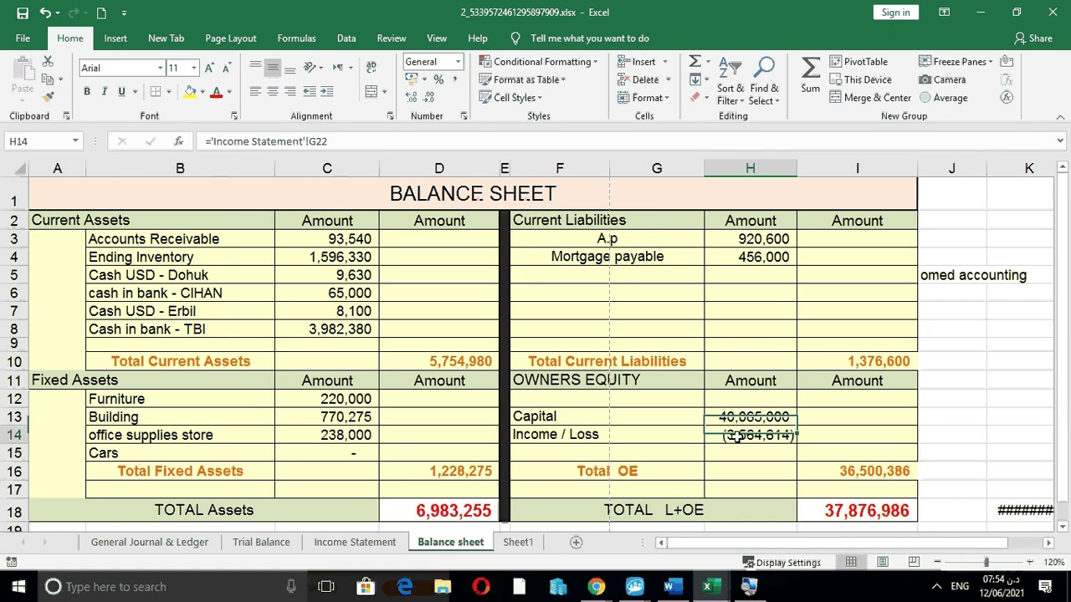
left_click(854, 465)
left_click(855, 512)
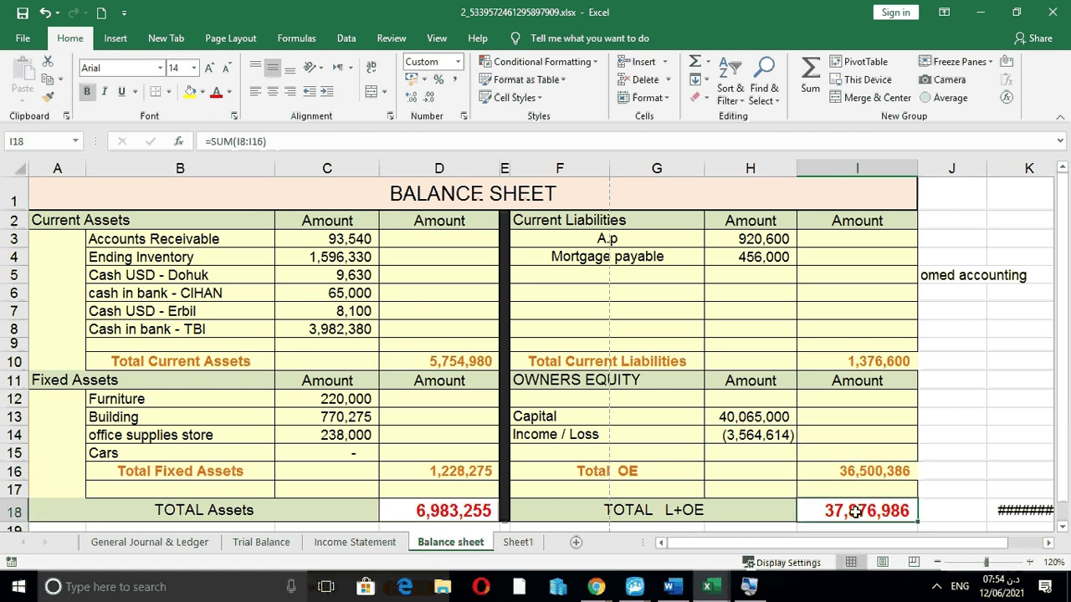
Examine how TOTAL Assets in D18 builds on the current assets sum in D10 and the fixed assets sum in D16
left_click(457, 510)
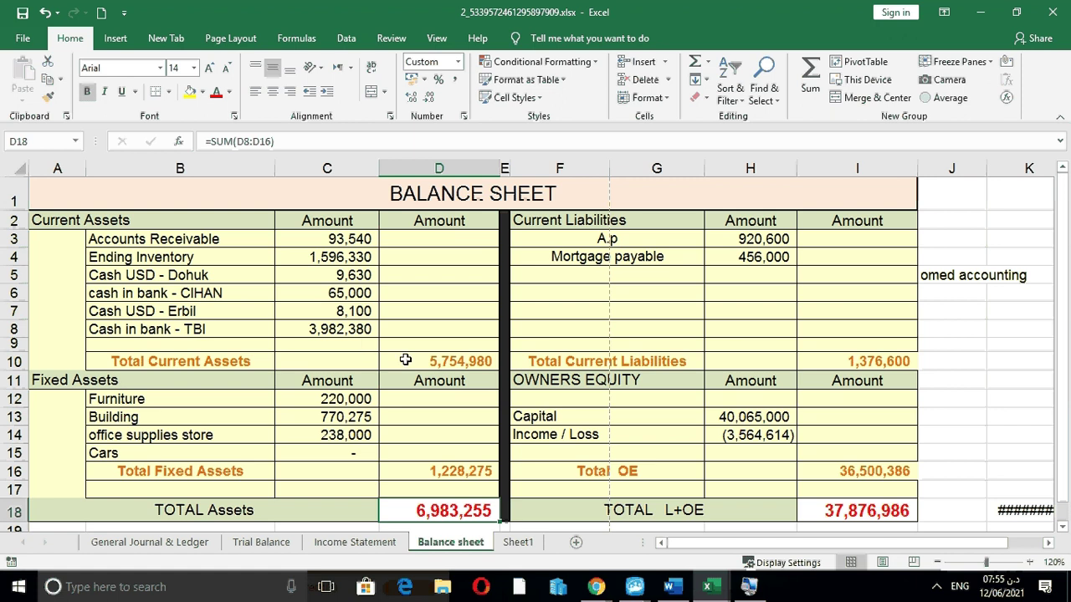
left_click(429, 368)
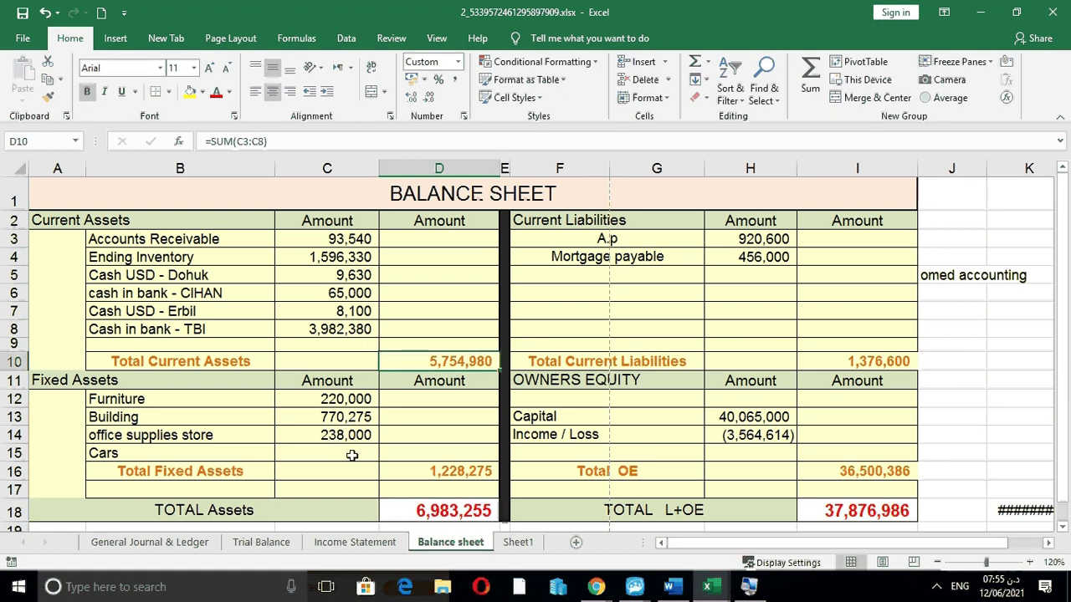
left_click(443, 470)
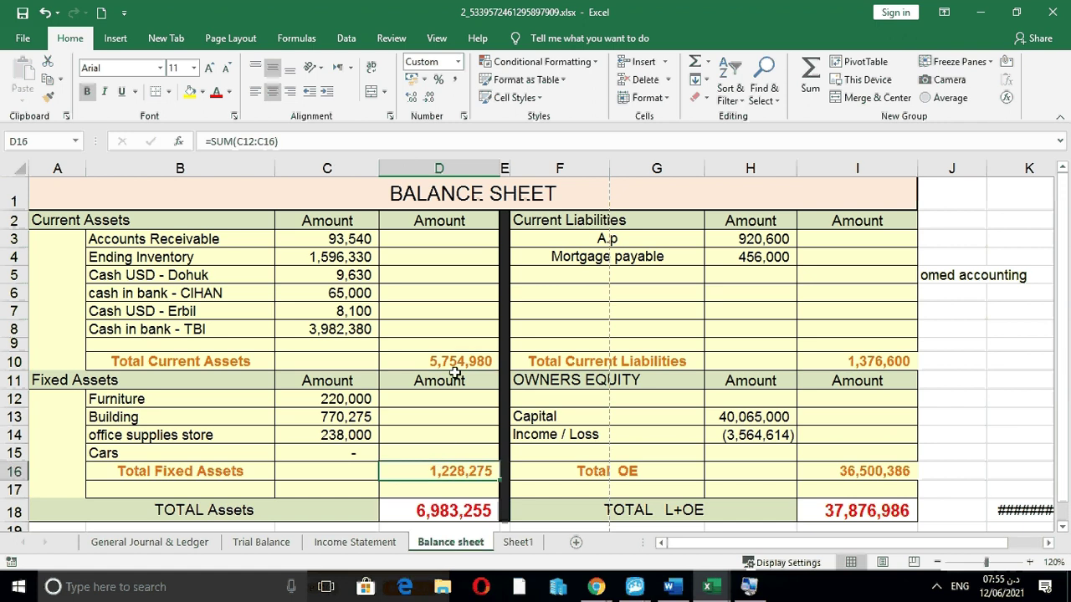
left_click(456, 509)
left_click(456, 362)
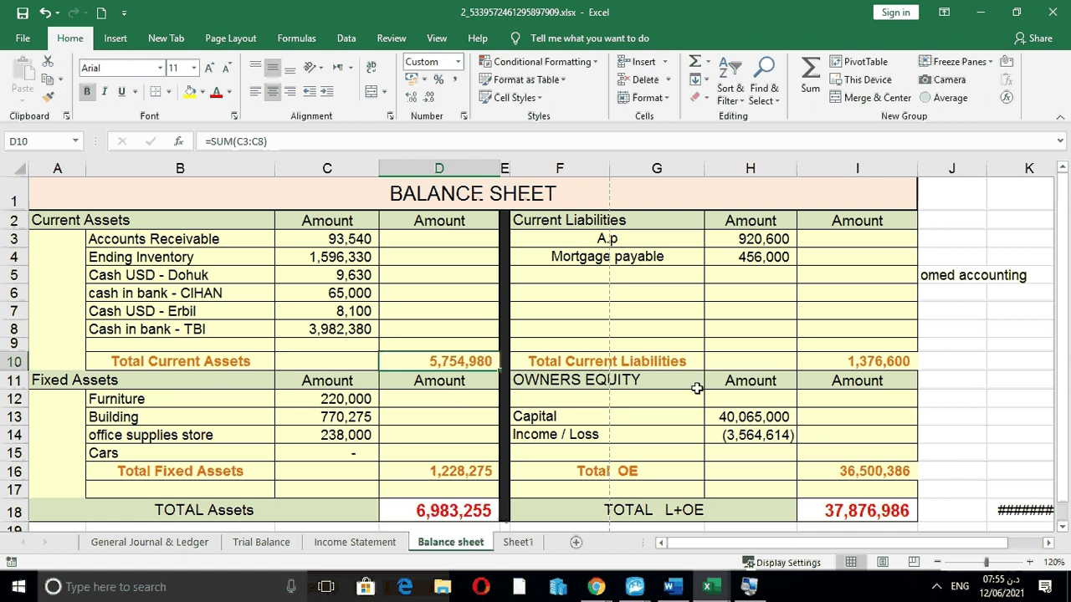
left_click(757, 446)
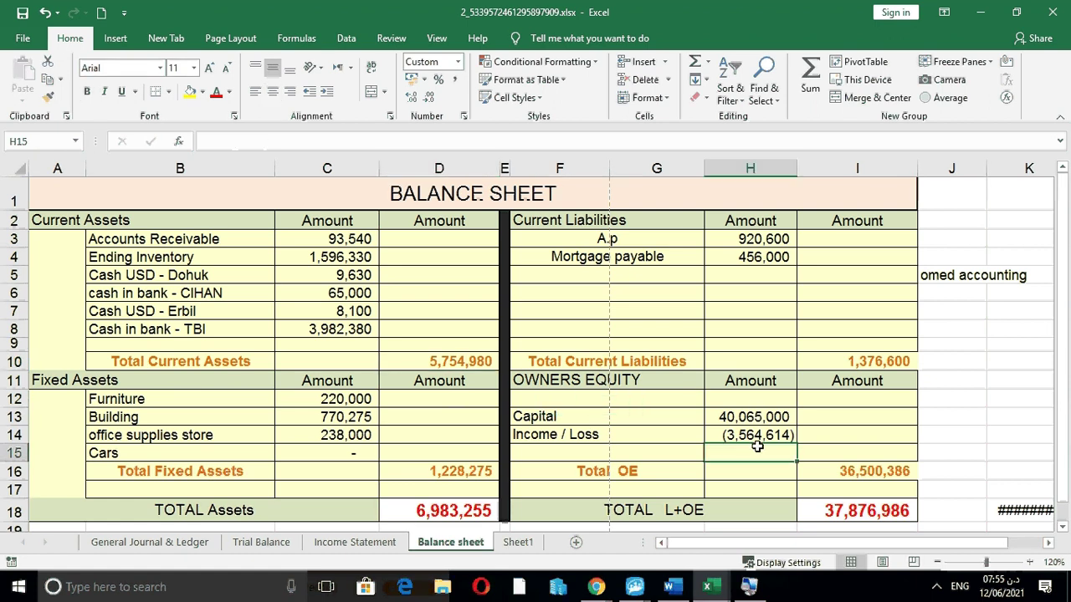